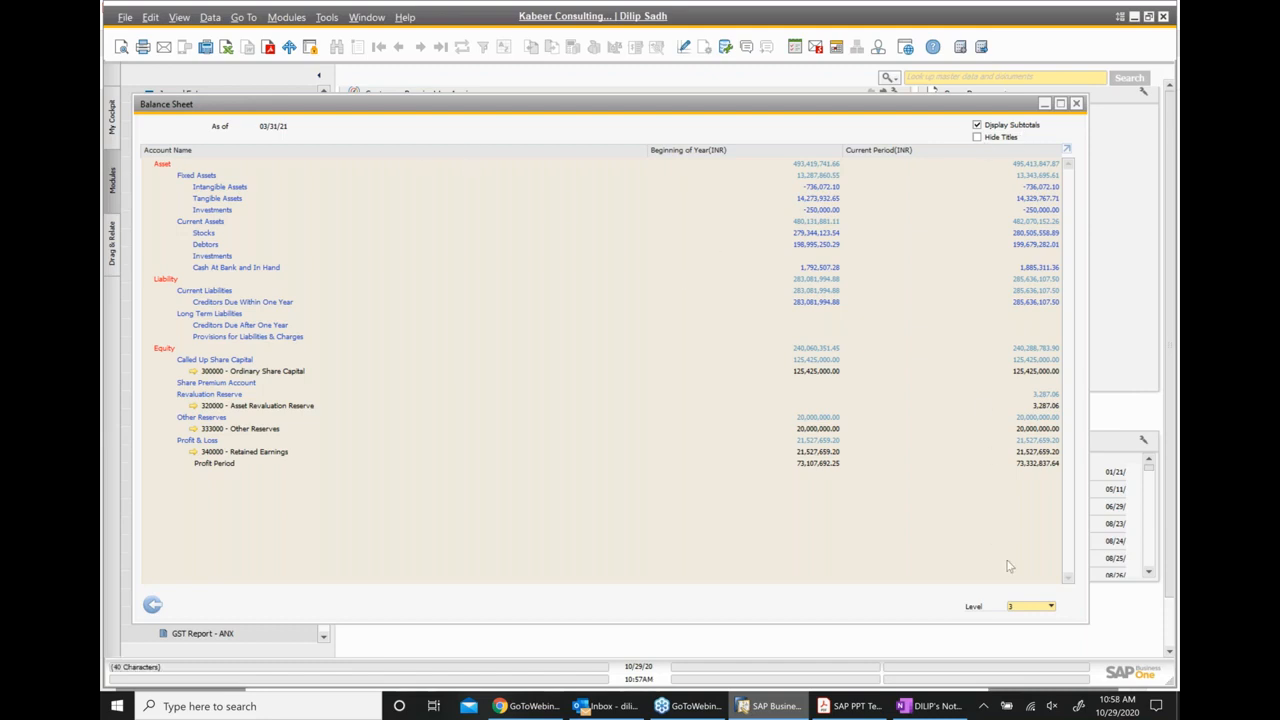
Show the balance sheet summarised at level 1 and at level 2 to compare the top account groups
click(1022, 606)
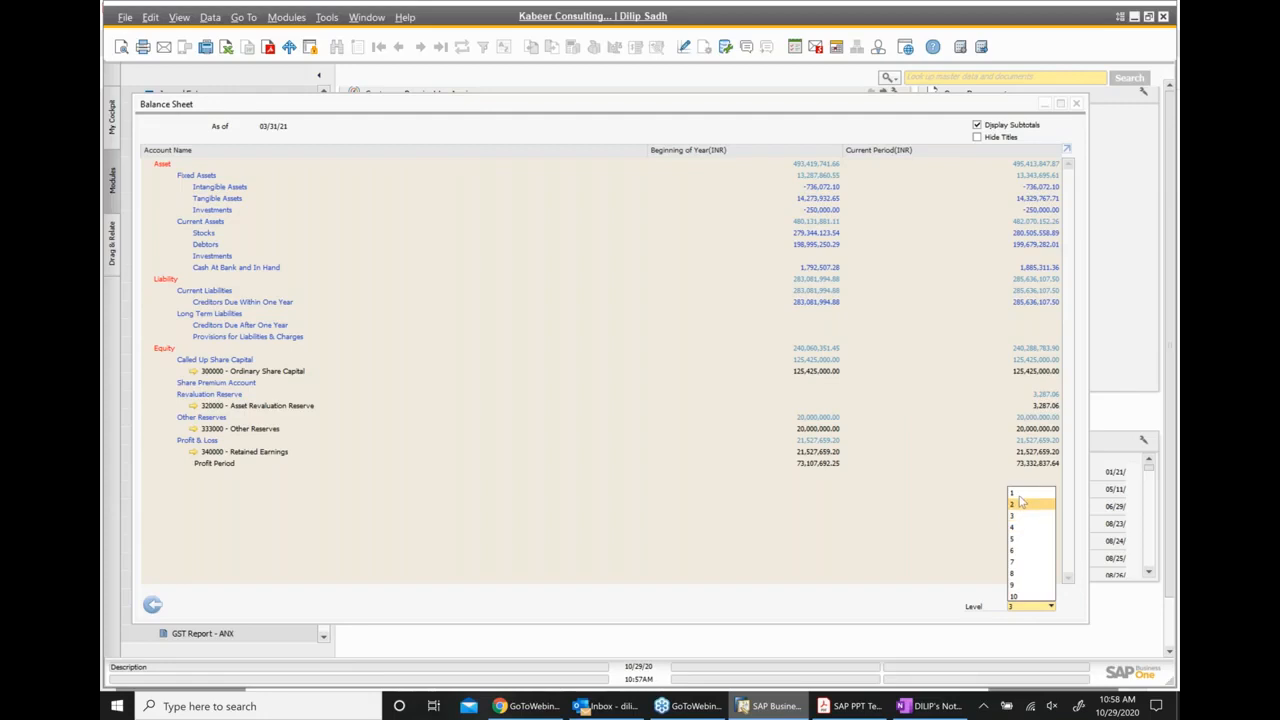
click(1015, 493)
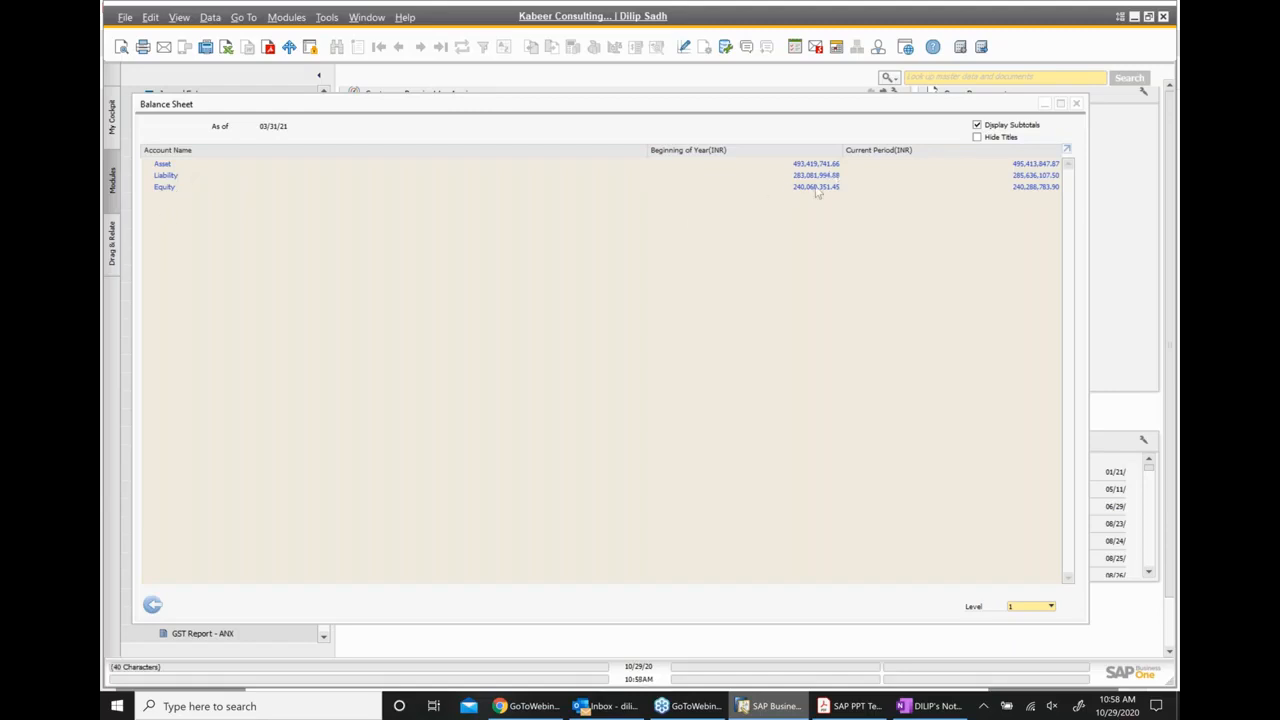
click(1032, 607)
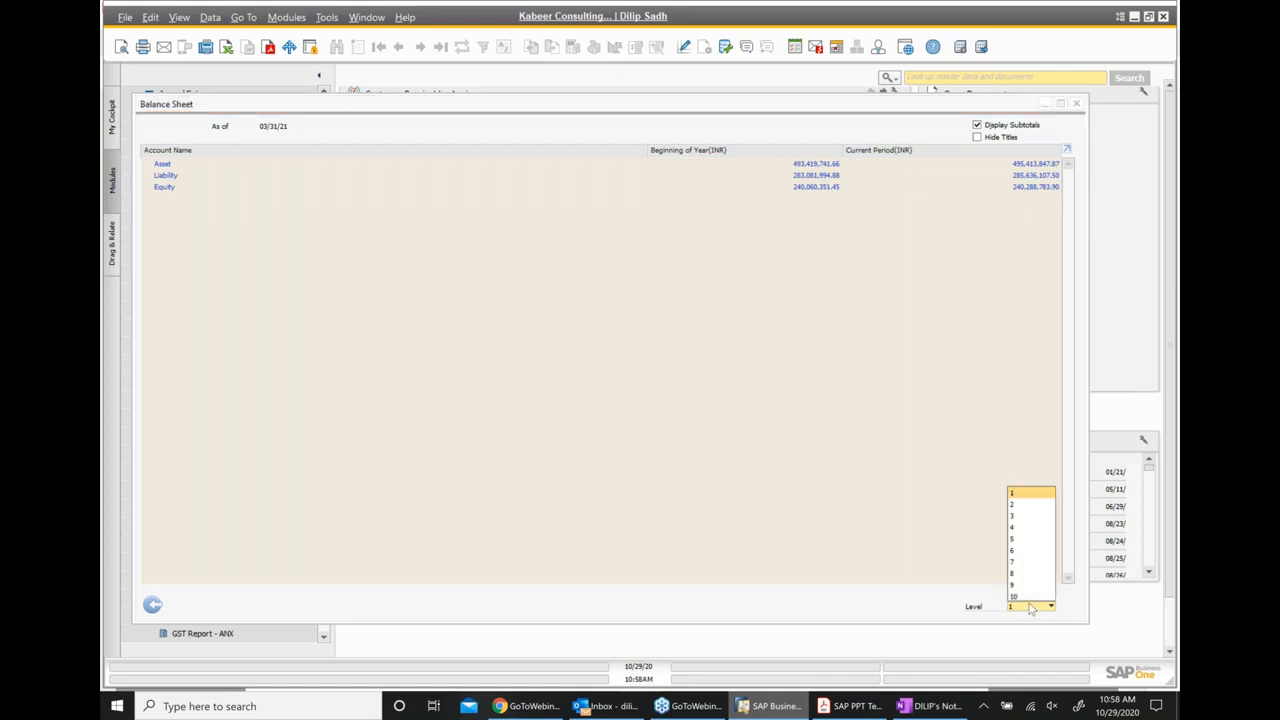
click(1013, 502)
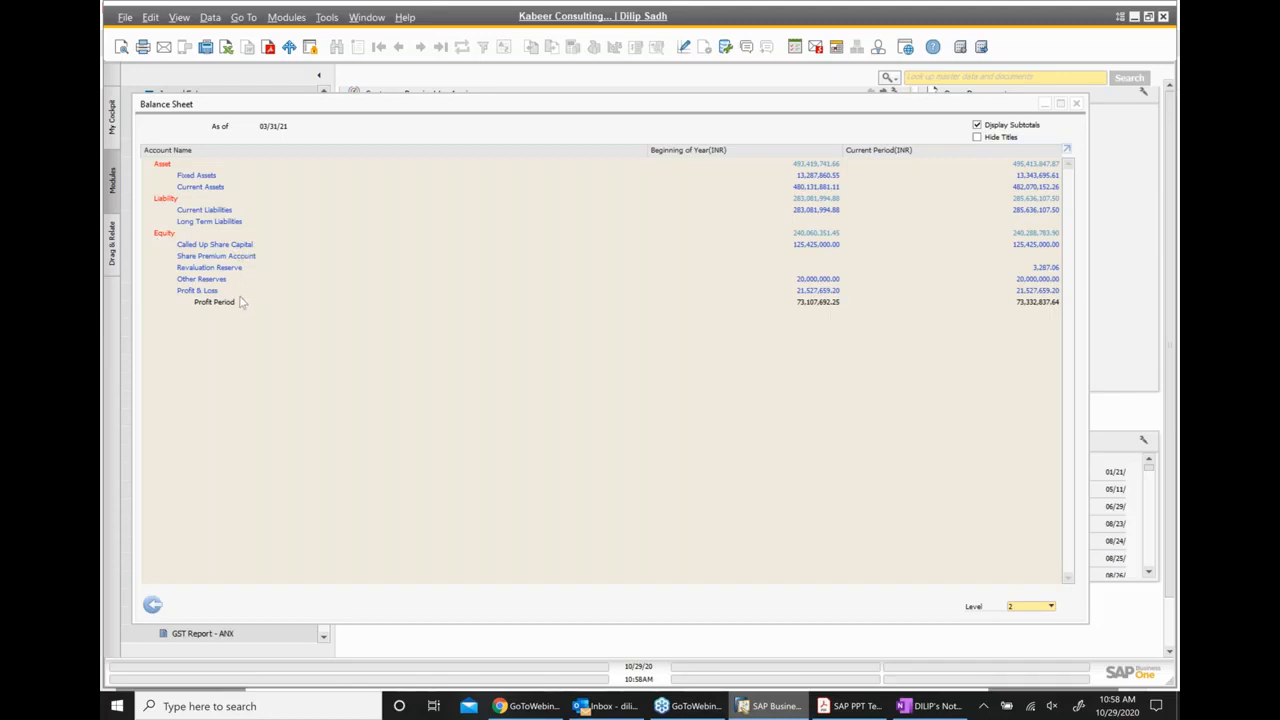
Expand the balance sheet to level 3 to review the subgroups under assets, liabilities and equity
click(1030, 609)
click(1032, 609)
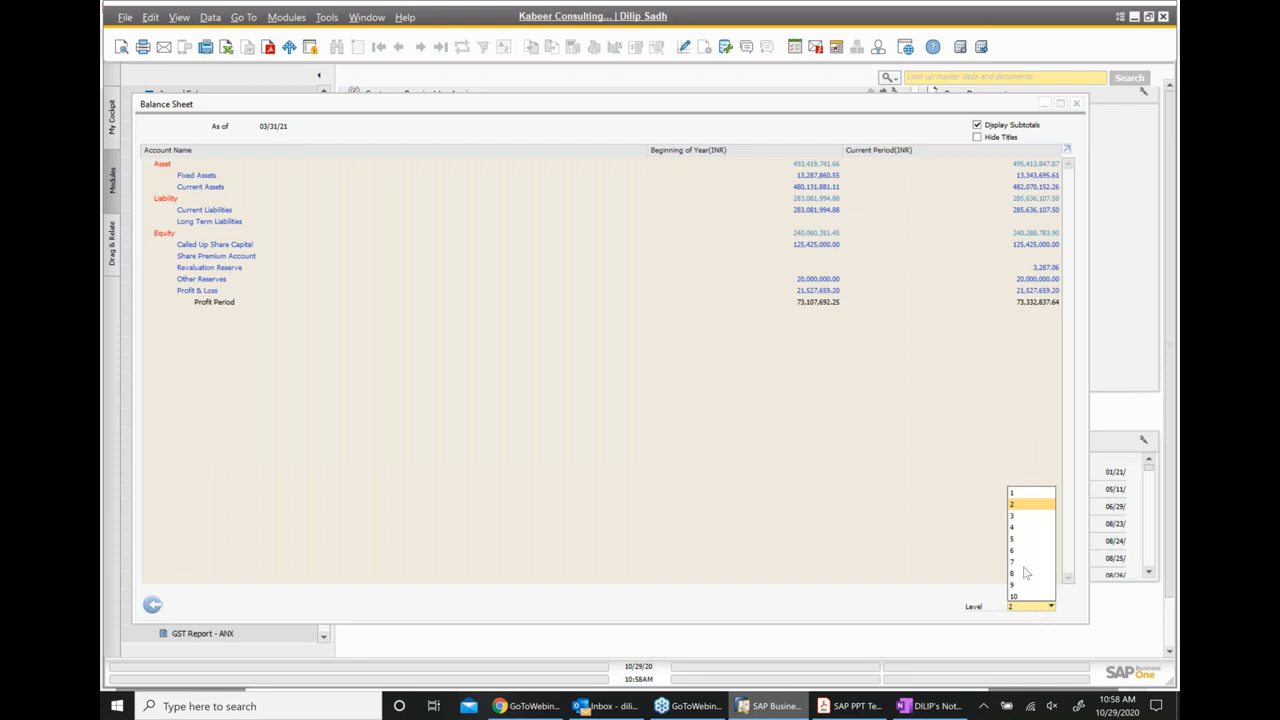
click(1020, 516)
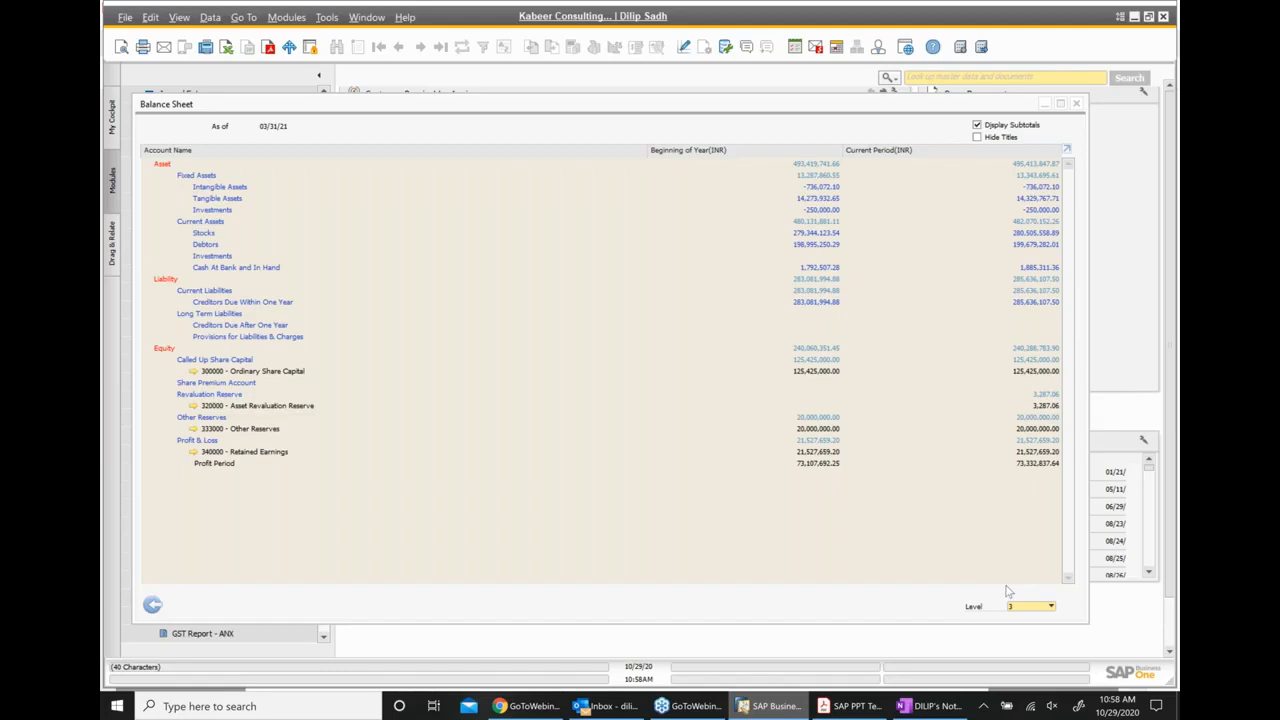
Expand the balance sheet to level 4 and examine the detailed asset, liability and equity groups
click(1034, 611)
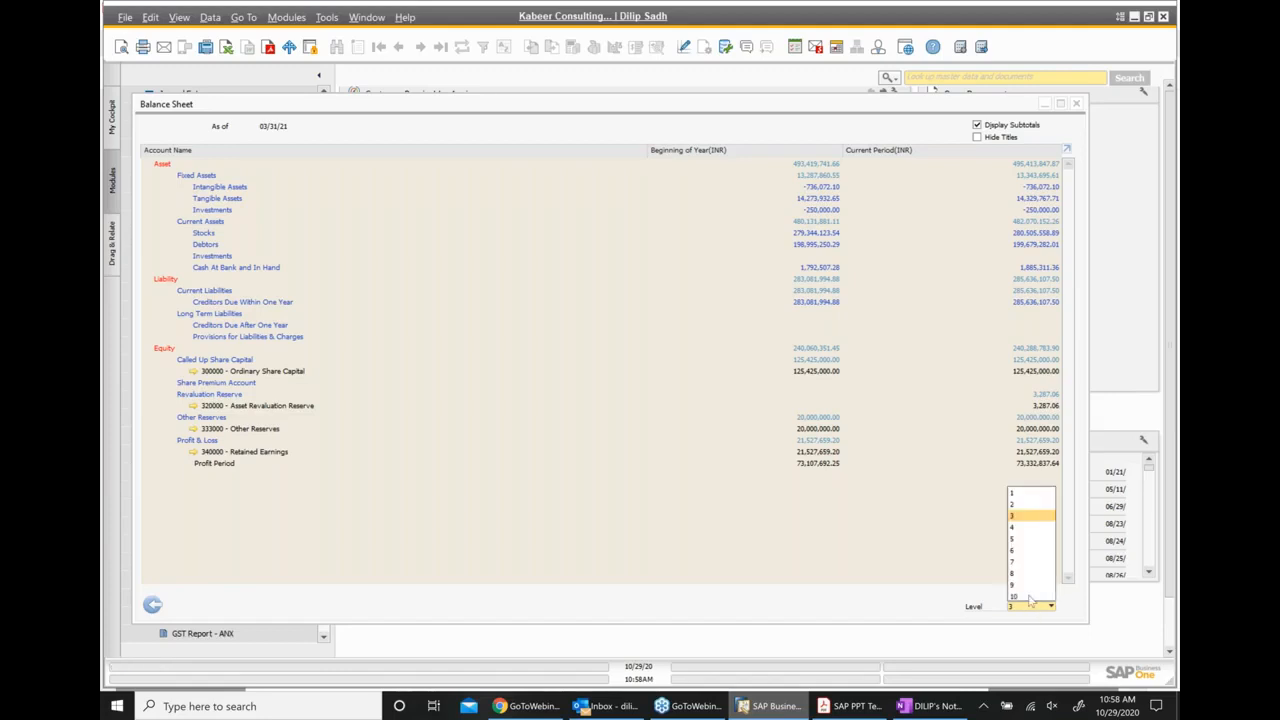
click(1015, 530)
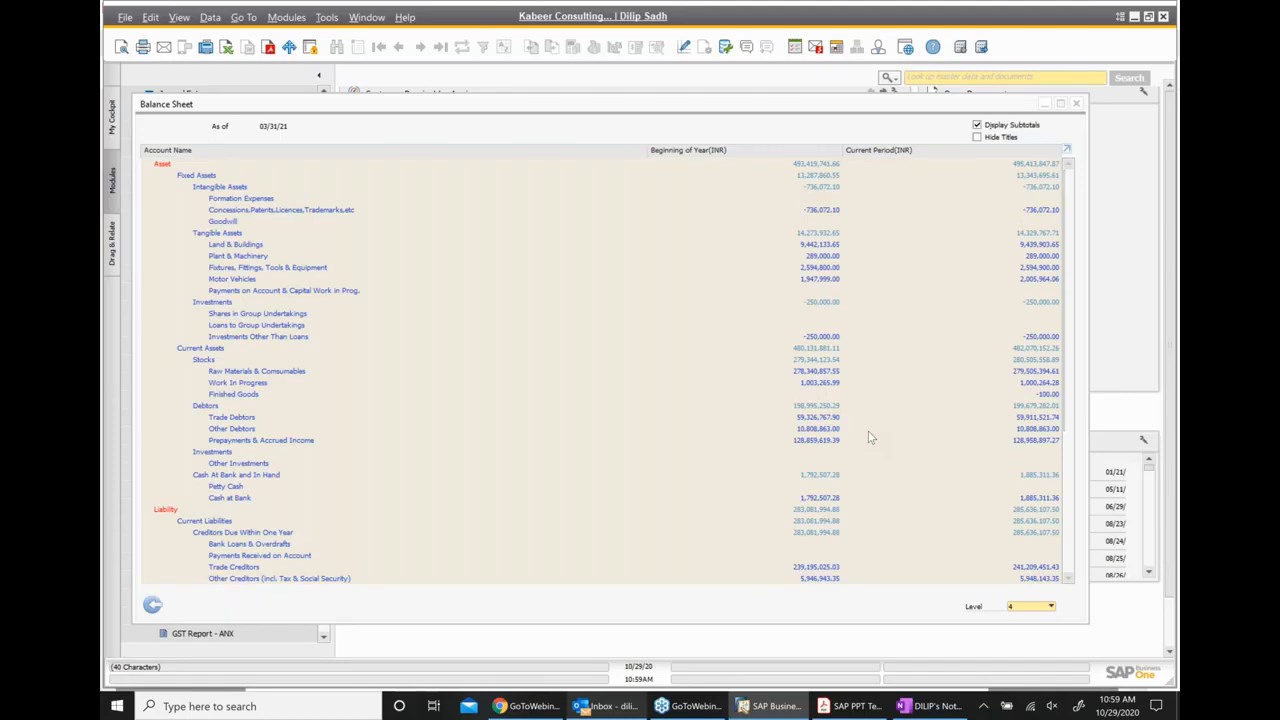
scroll(532, 360, down, 1)
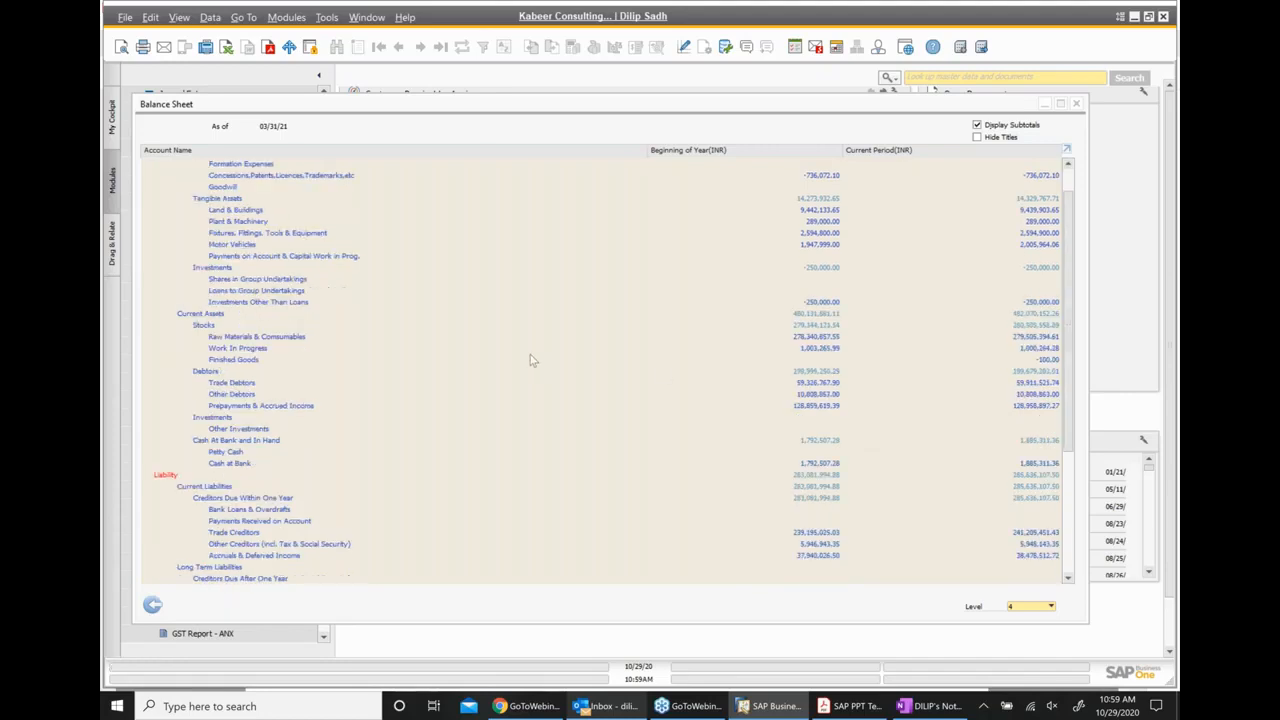
scroll(532, 360, down, 4)
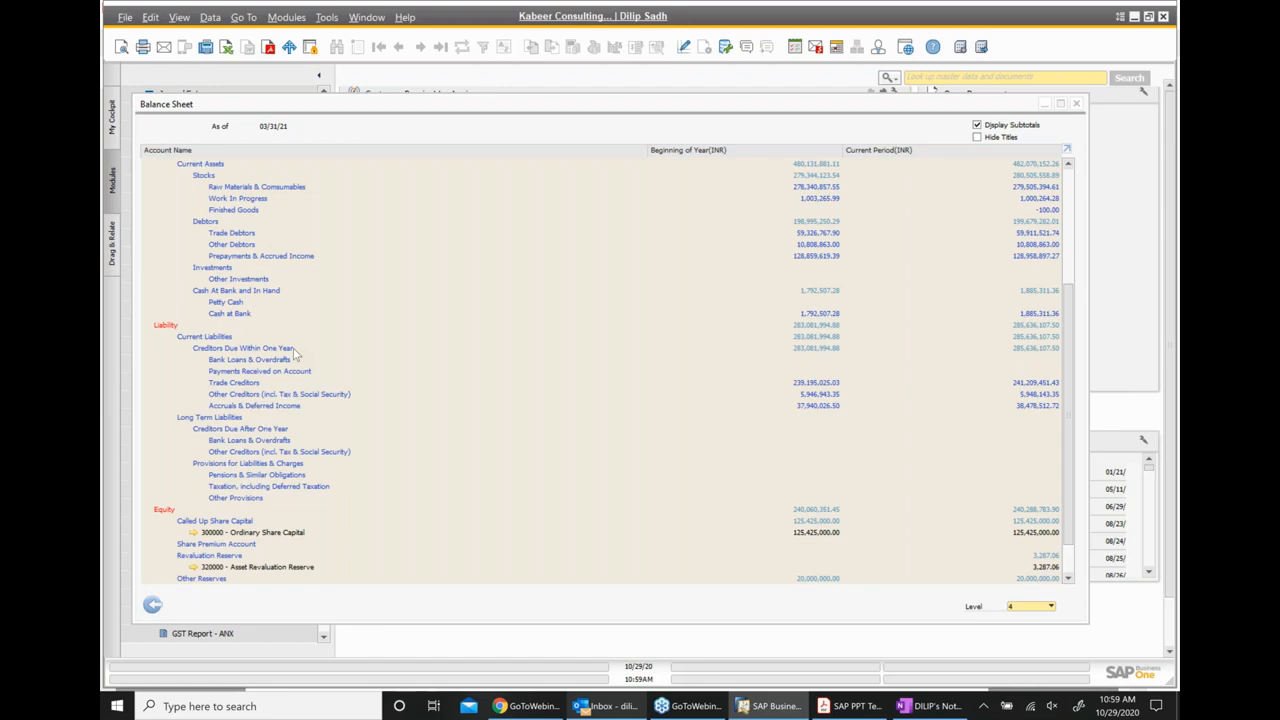
scroll(368, 388, down, 1)
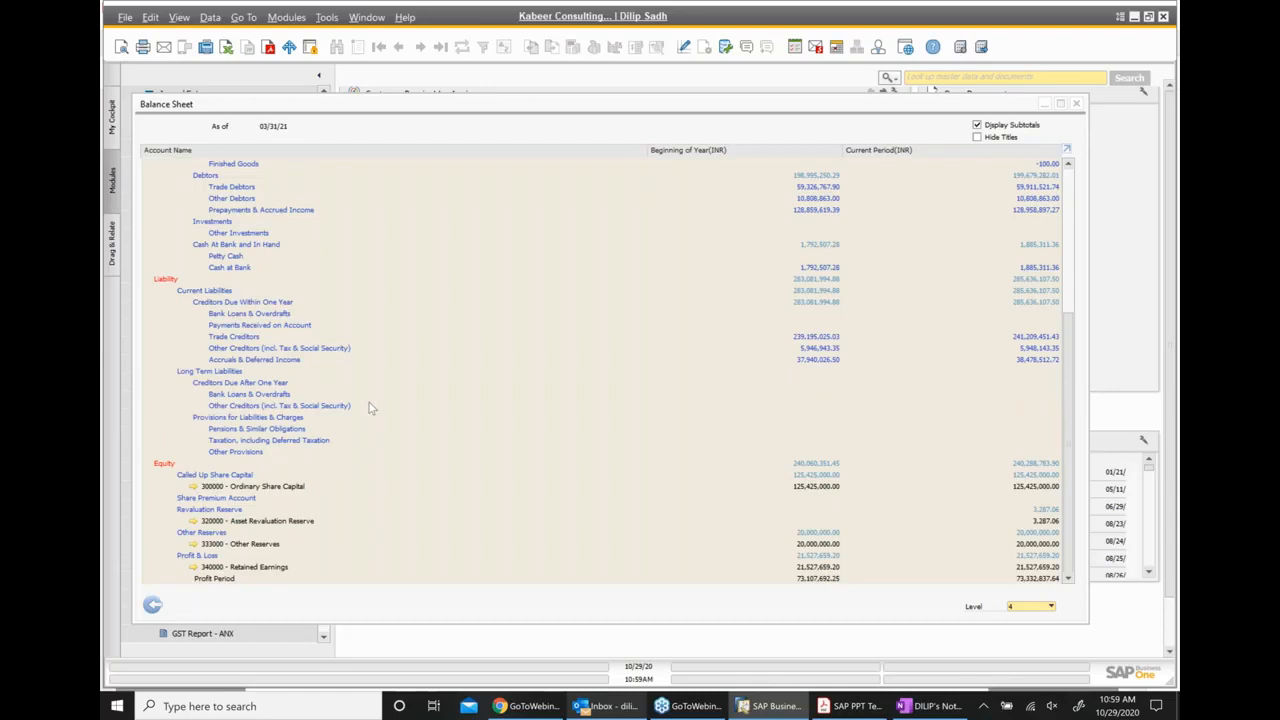
scroll(370, 408, up, 2)
scroll(368, 408, up, 3)
scroll(368, 408, down, 1)
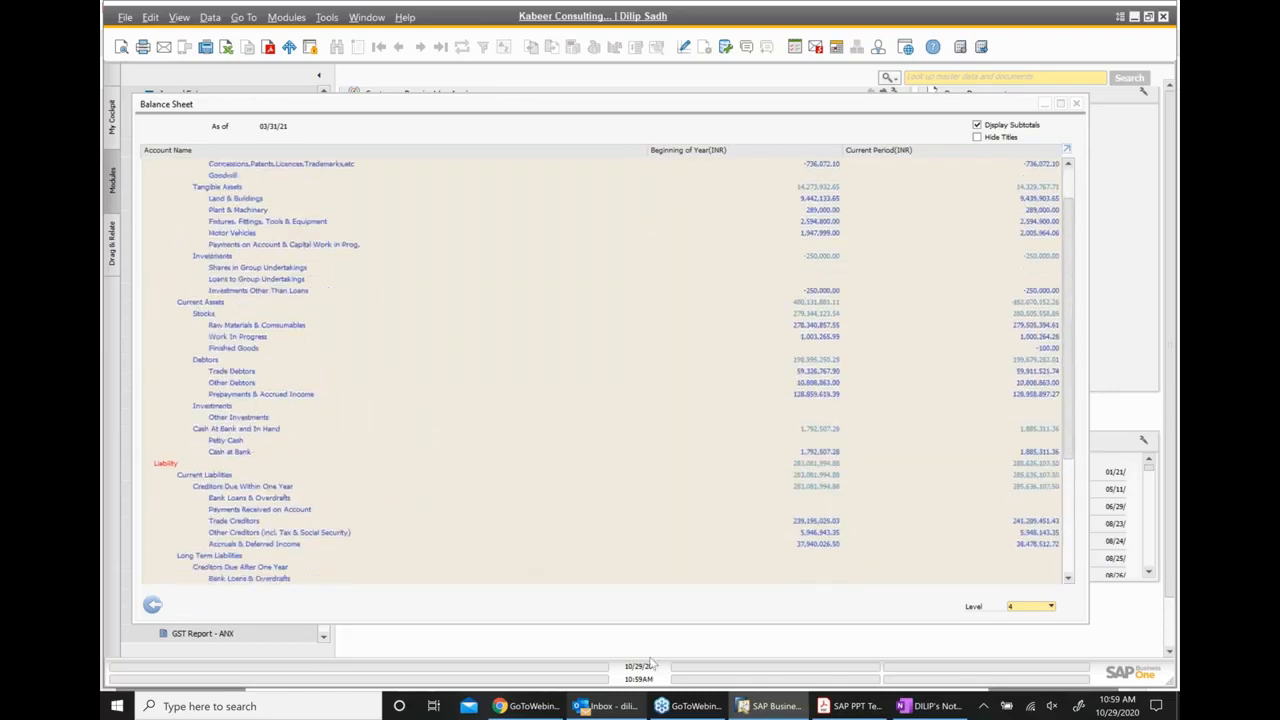
Set the balance sheet to level 5 so individual G/L accounts are listed, and return to the Asset section
click(1024, 608)
click(1013, 539)
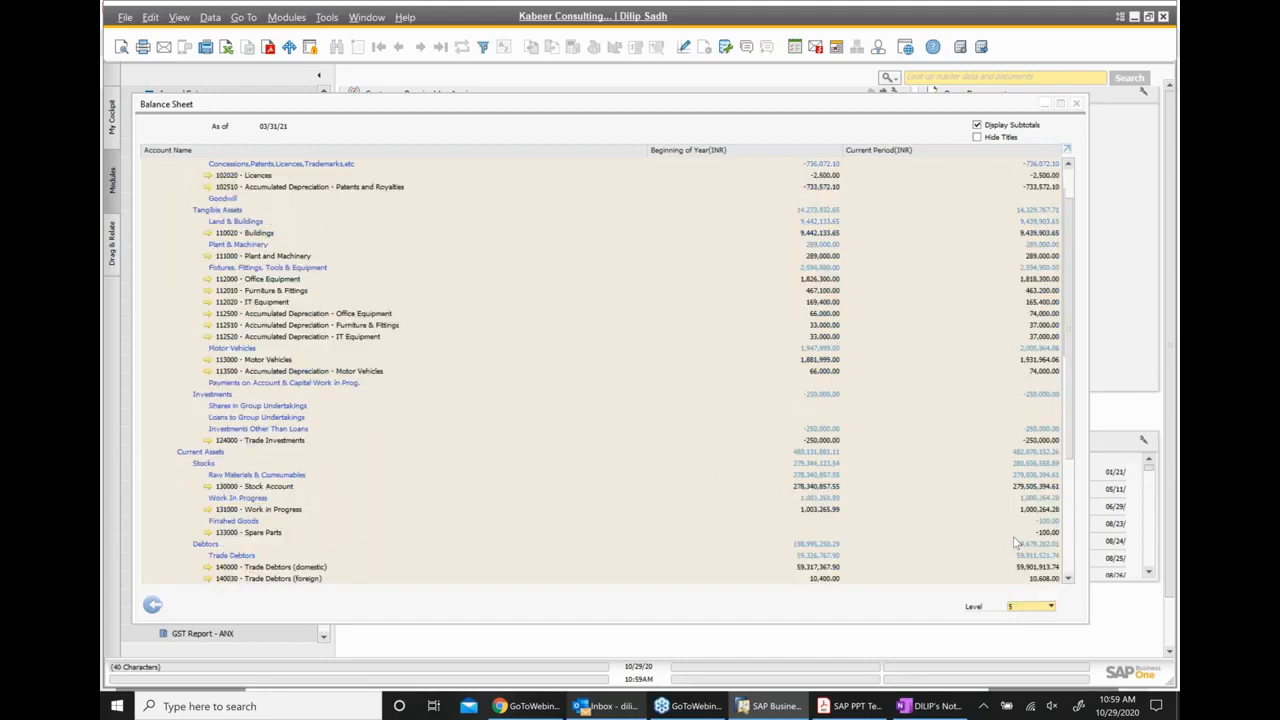
scroll(488, 388, down, 1)
scroll(488, 388, up, 2)
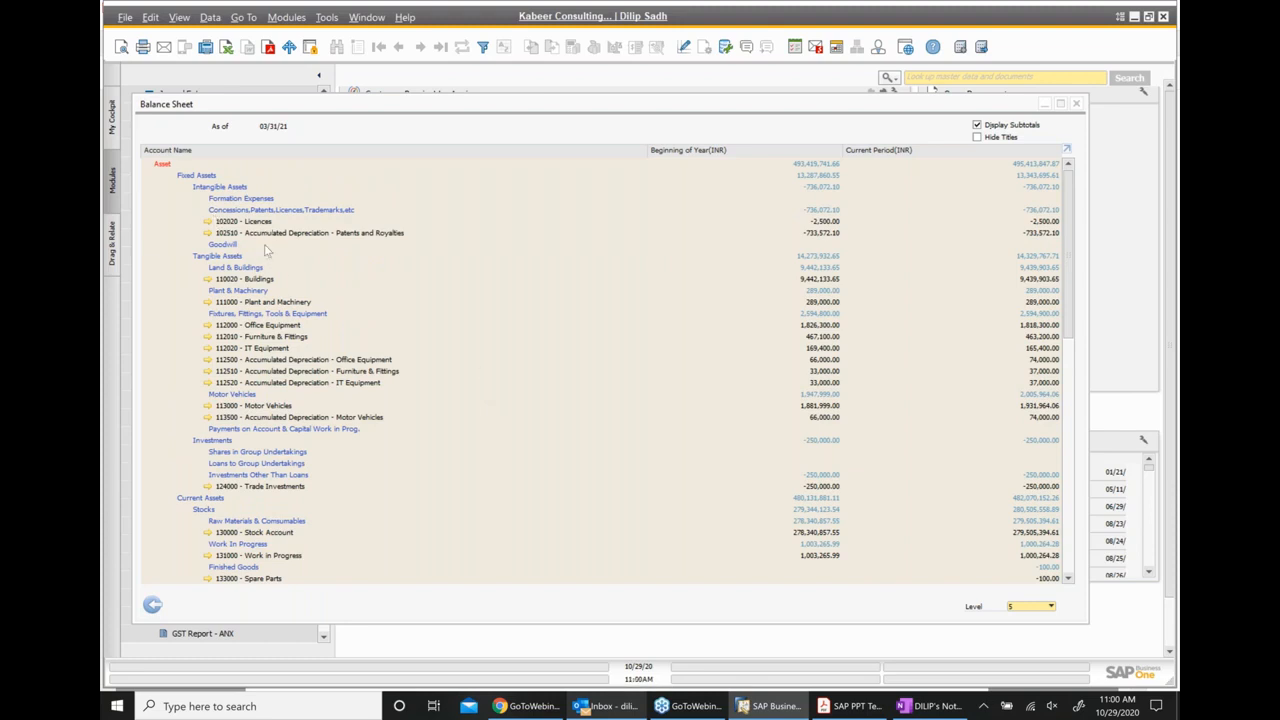
Drill down from Office Equipment under Tangible Assets to its account balance transactions, and return to the balance sheet
click(297, 327)
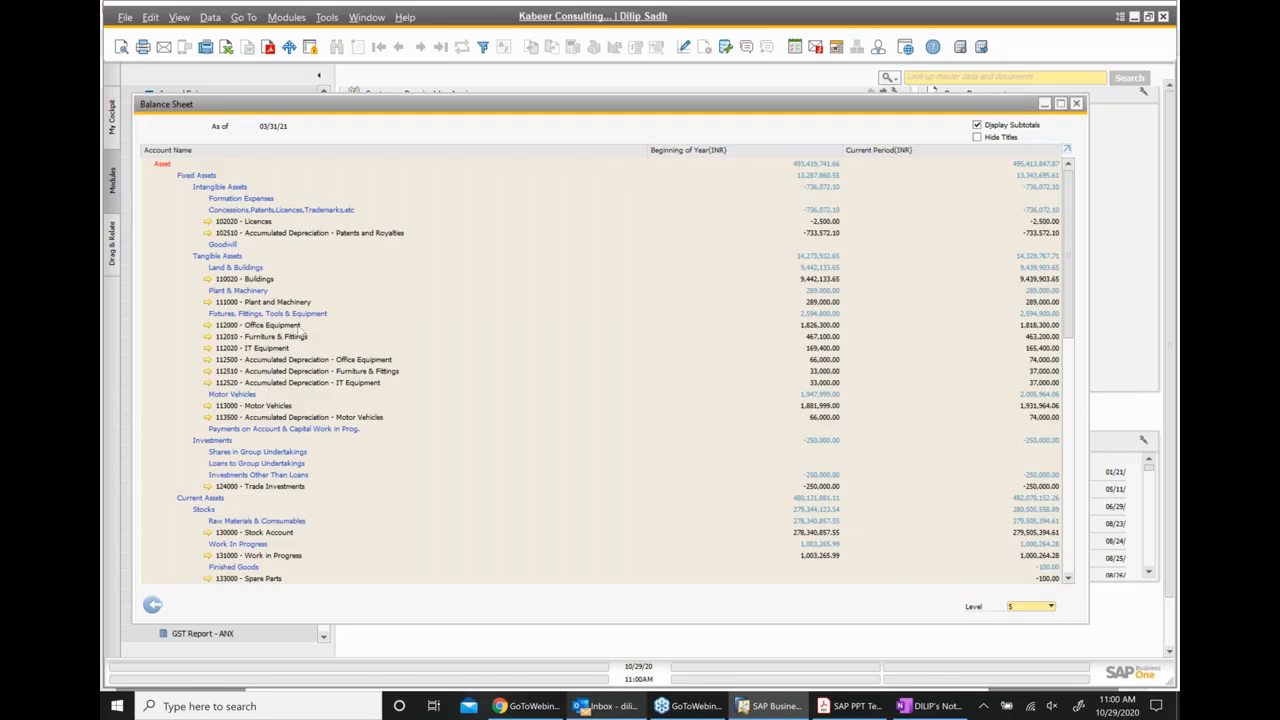
click(207, 325)
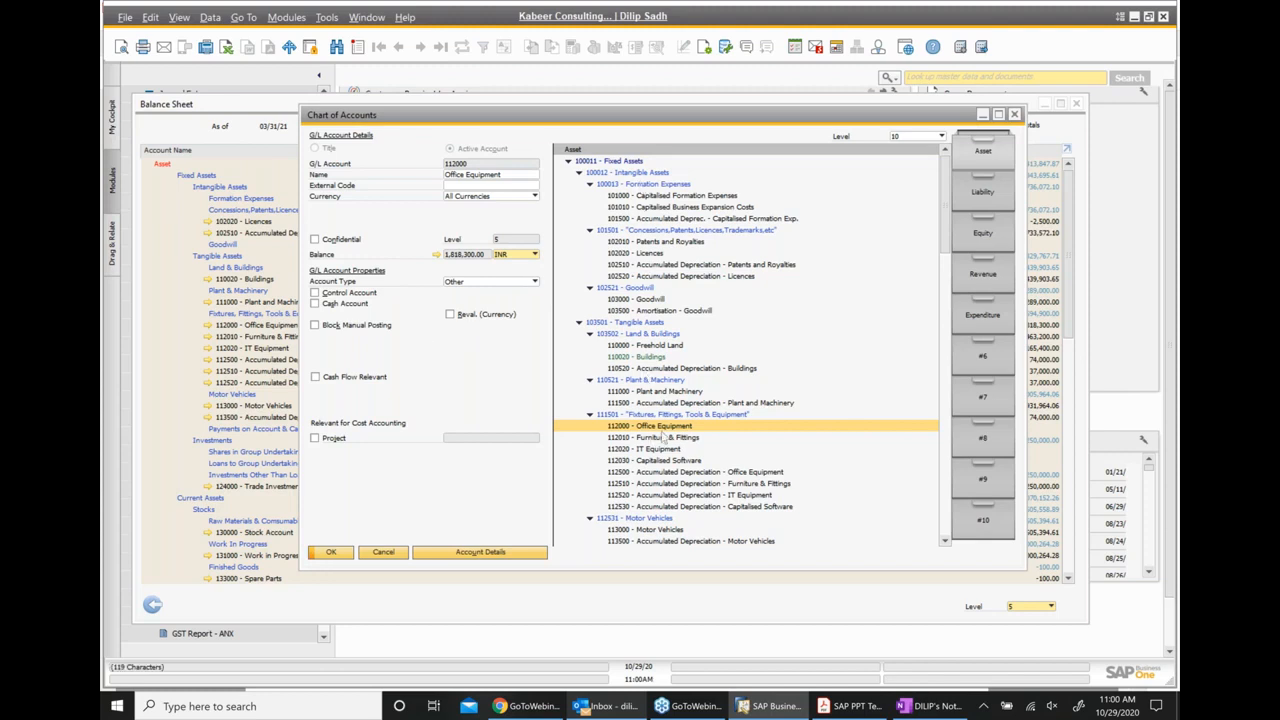
click(436, 256)
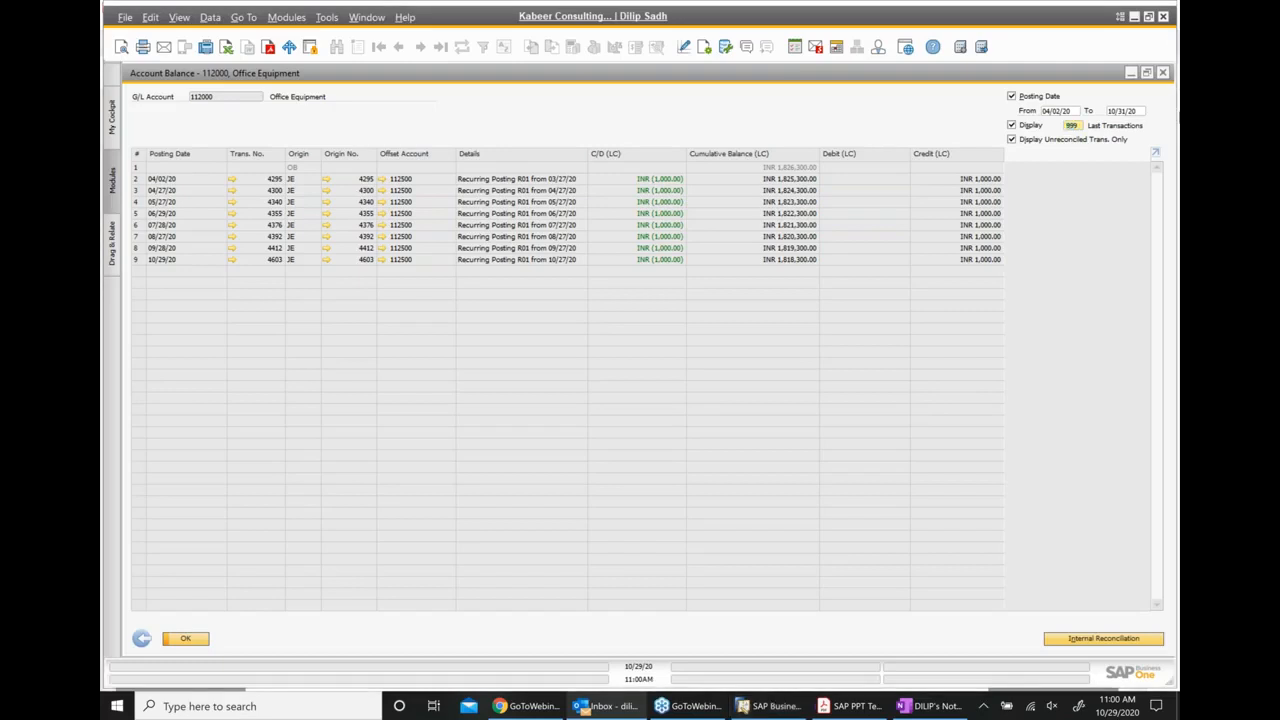
click(1162, 73)
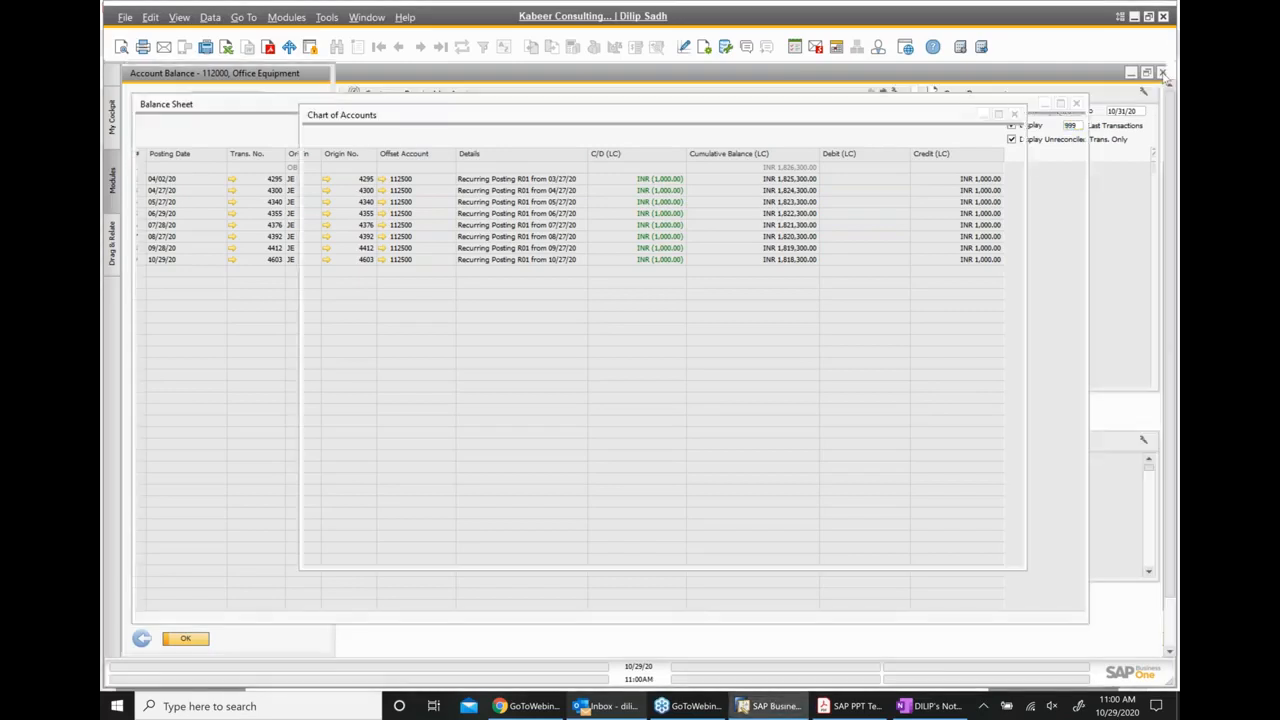
click(1015, 115)
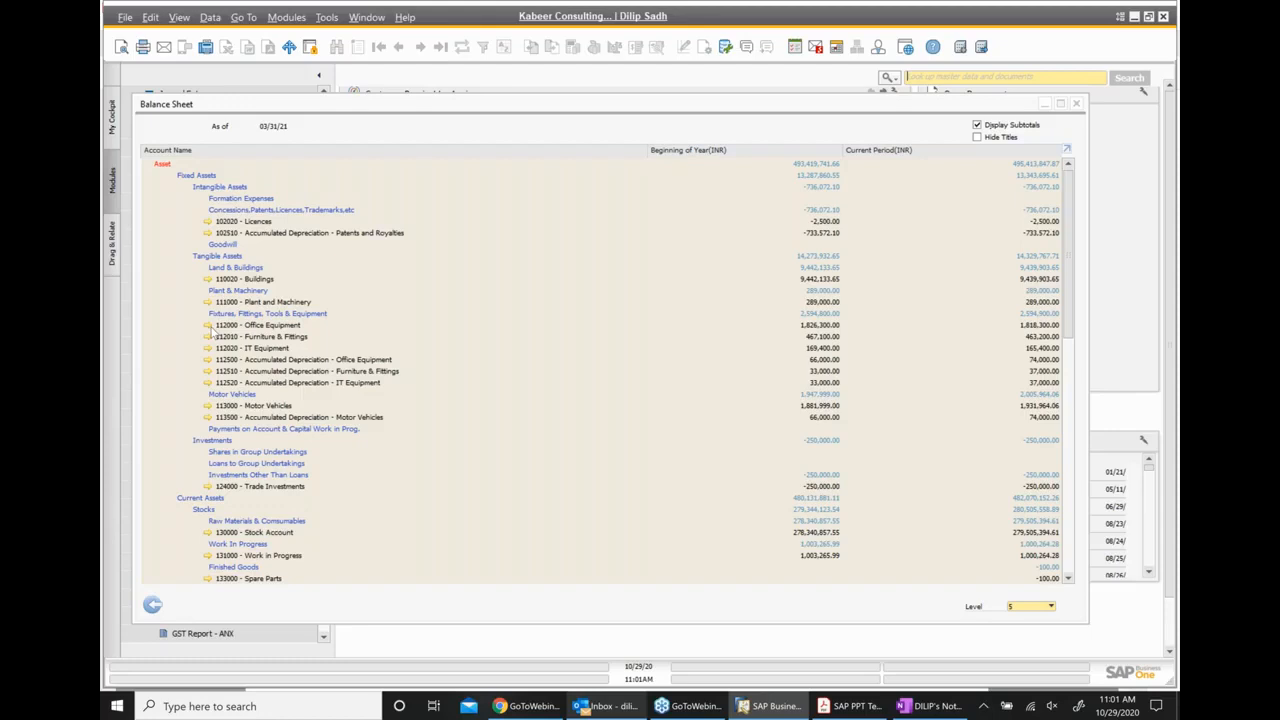
Reopen the Office Equipment account's chart of accounts record, review its recurring postings again, and close both windows
click(211, 326)
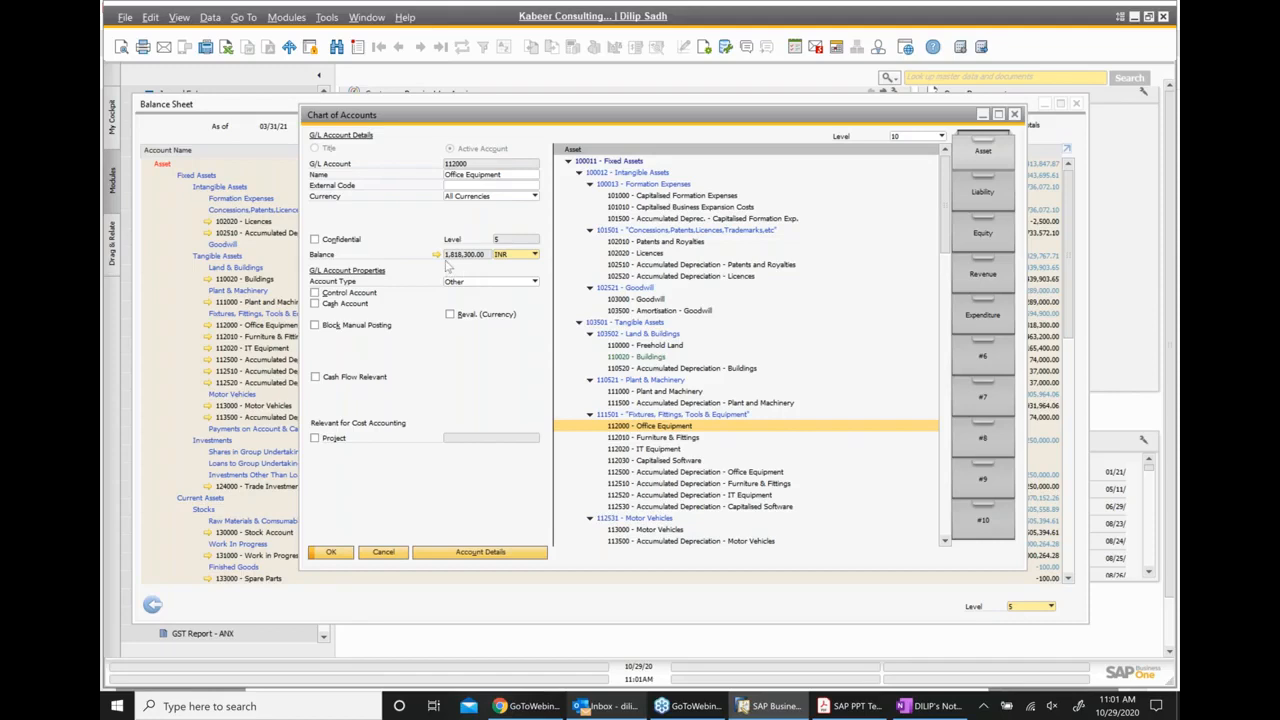
click(438, 255)
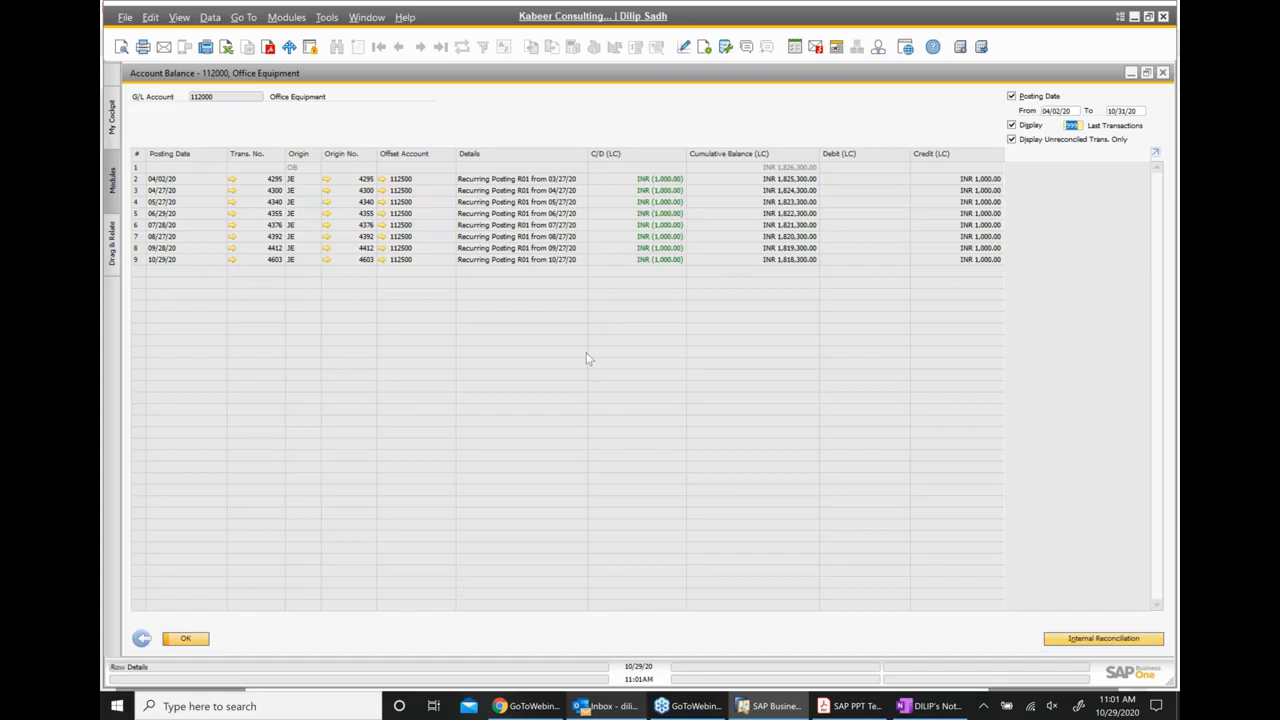
click(1163, 75)
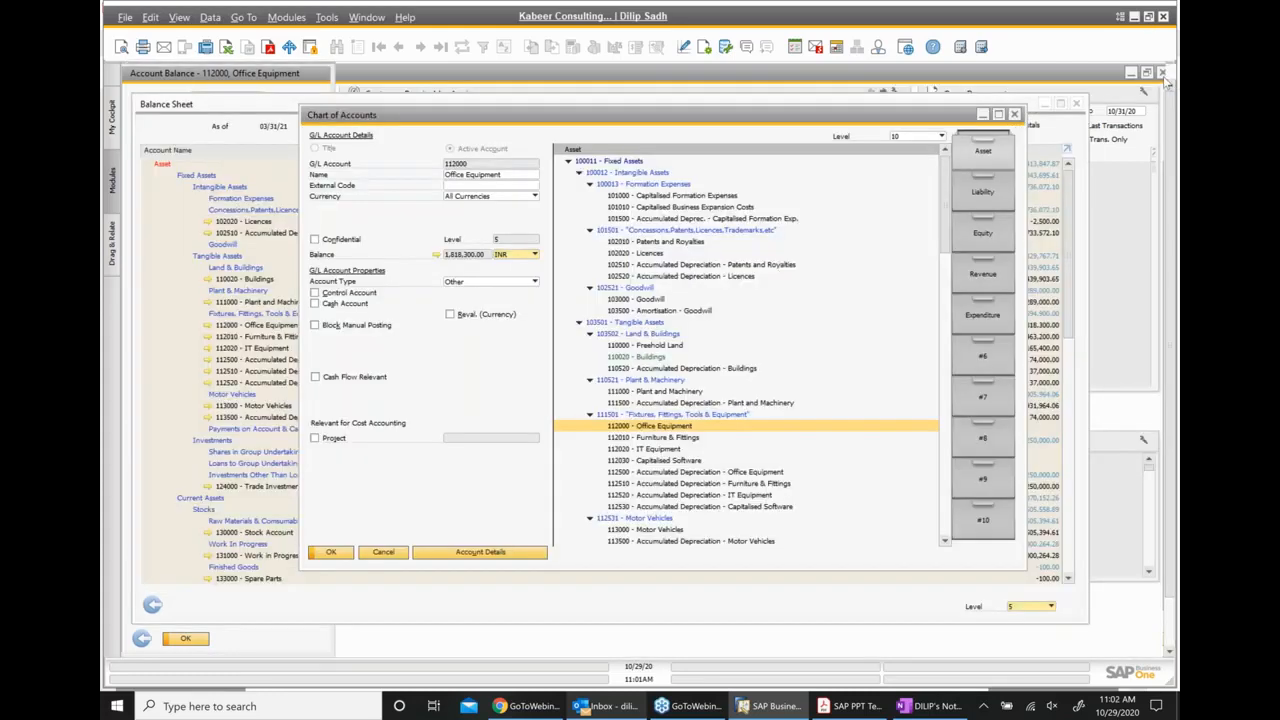
click(1015, 114)
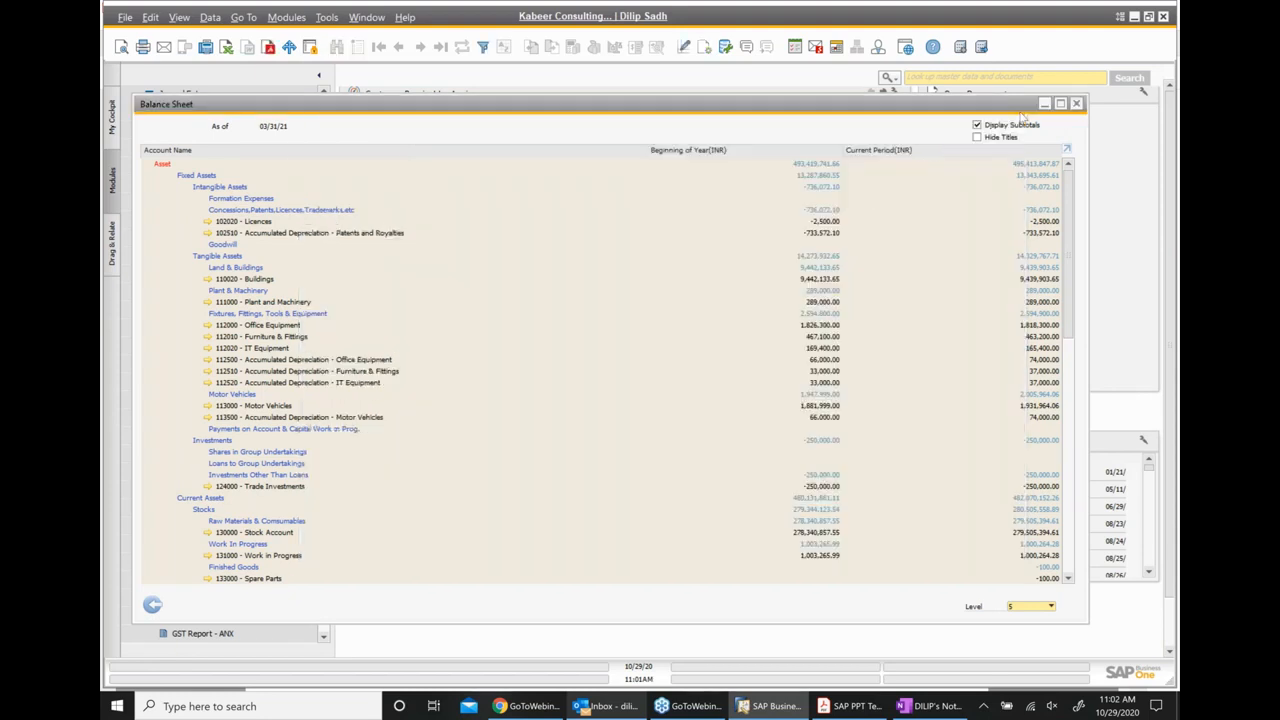
Drill down from Stock Account under Raw Materials & Consumables to its account balance transactions
scroll(362, 402, down, 5)
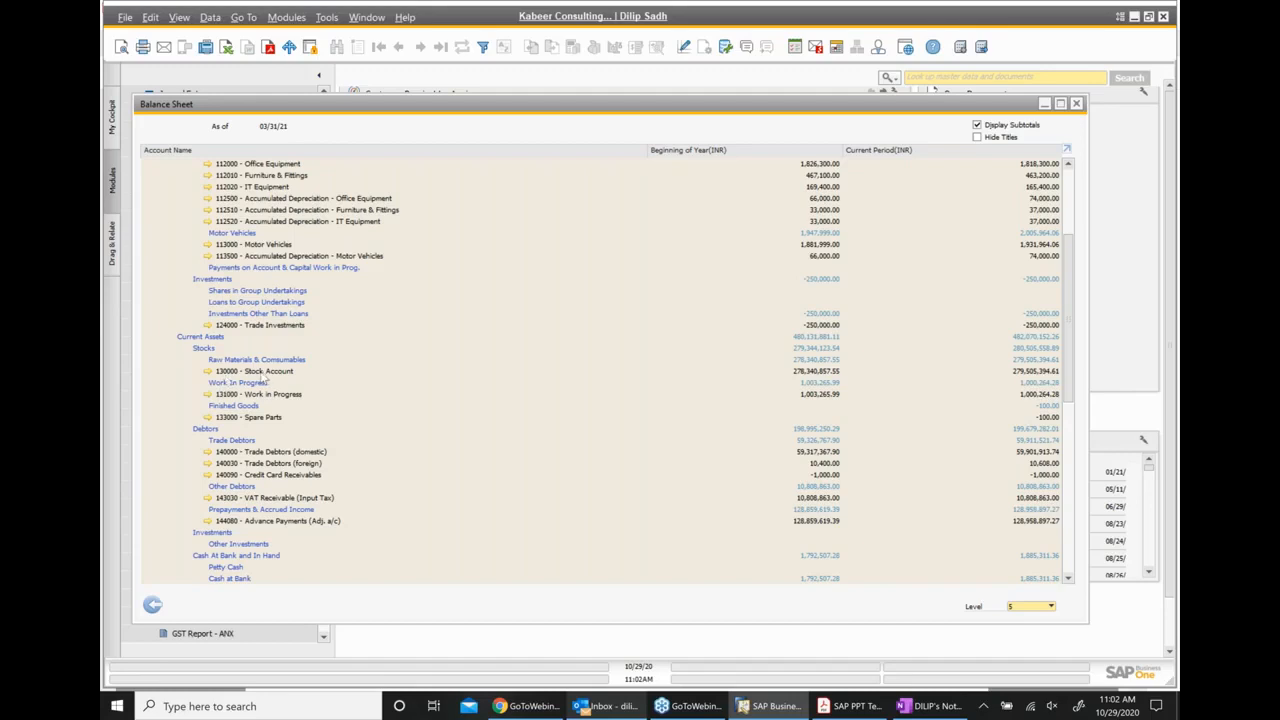
click(207, 371)
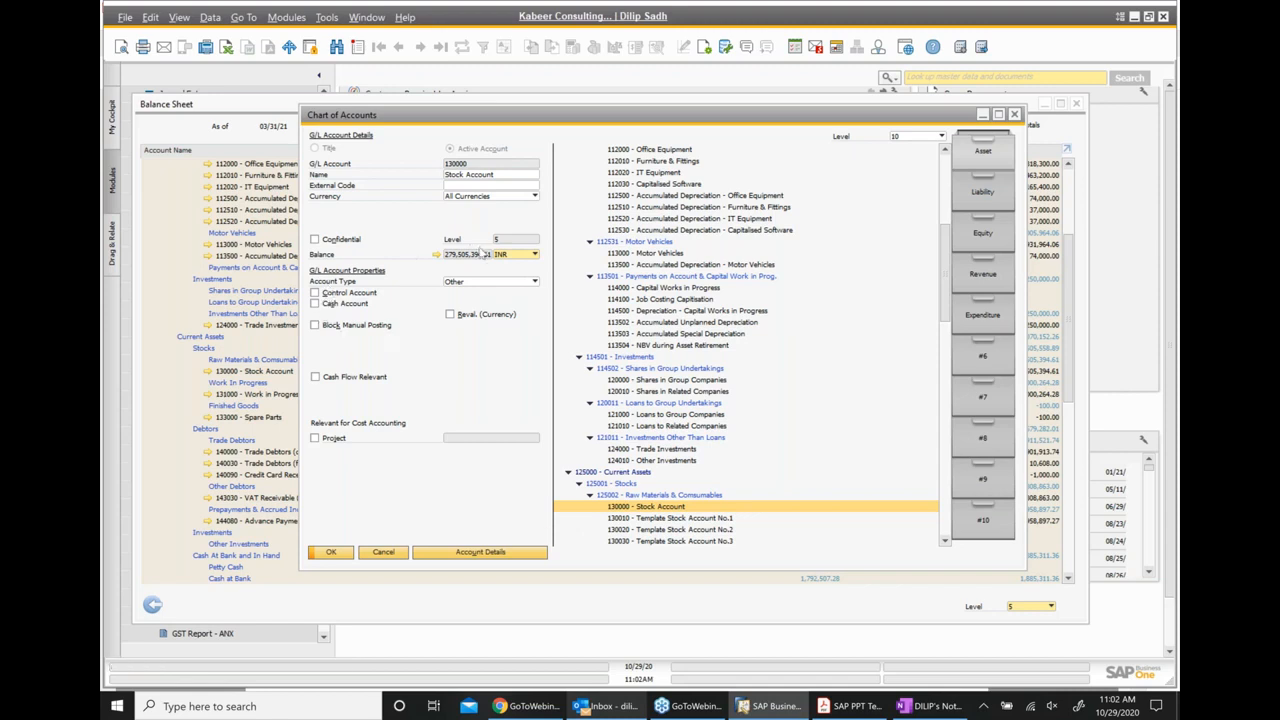
click(441, 256)
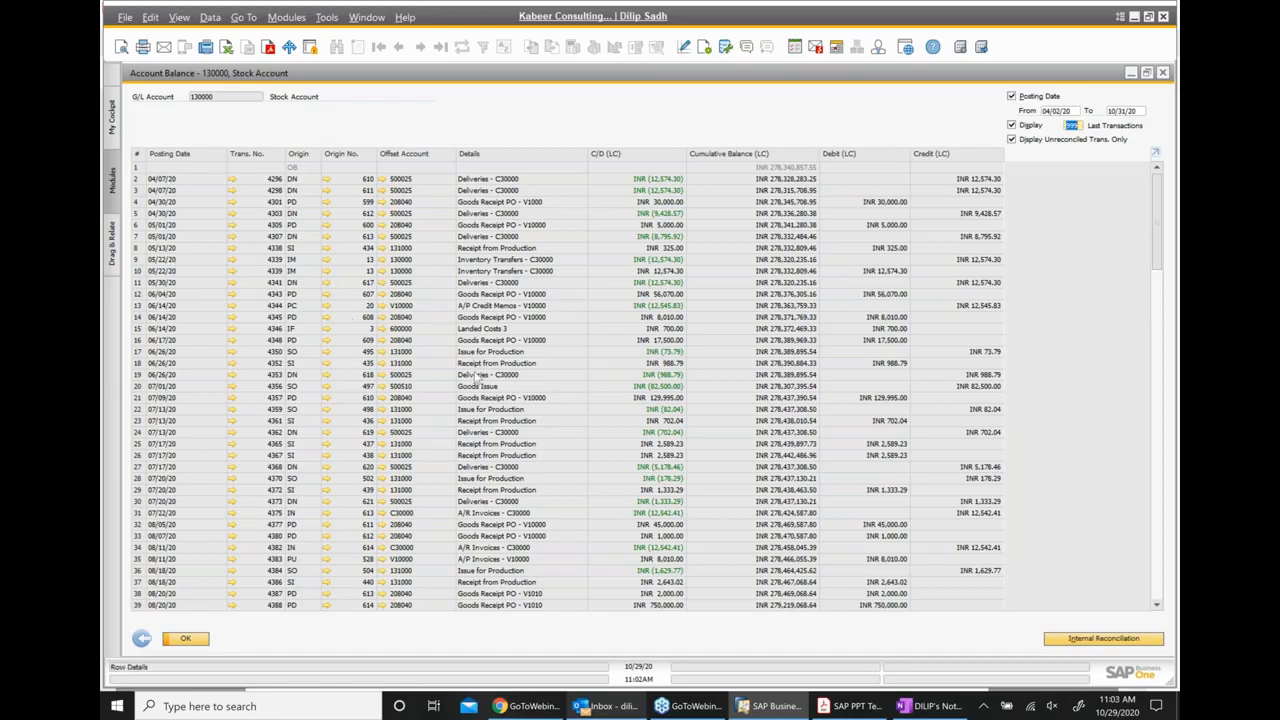
Examine the Stock Account's postings from the earliest transactions through to the latest October entries
scroll(478, 380, down, 4)
scroll(478, 389, down, 4)
scroll(478, 384, down, 5)
scroll(482, 388, down, 5)
scroll(531, 554, down, 3)
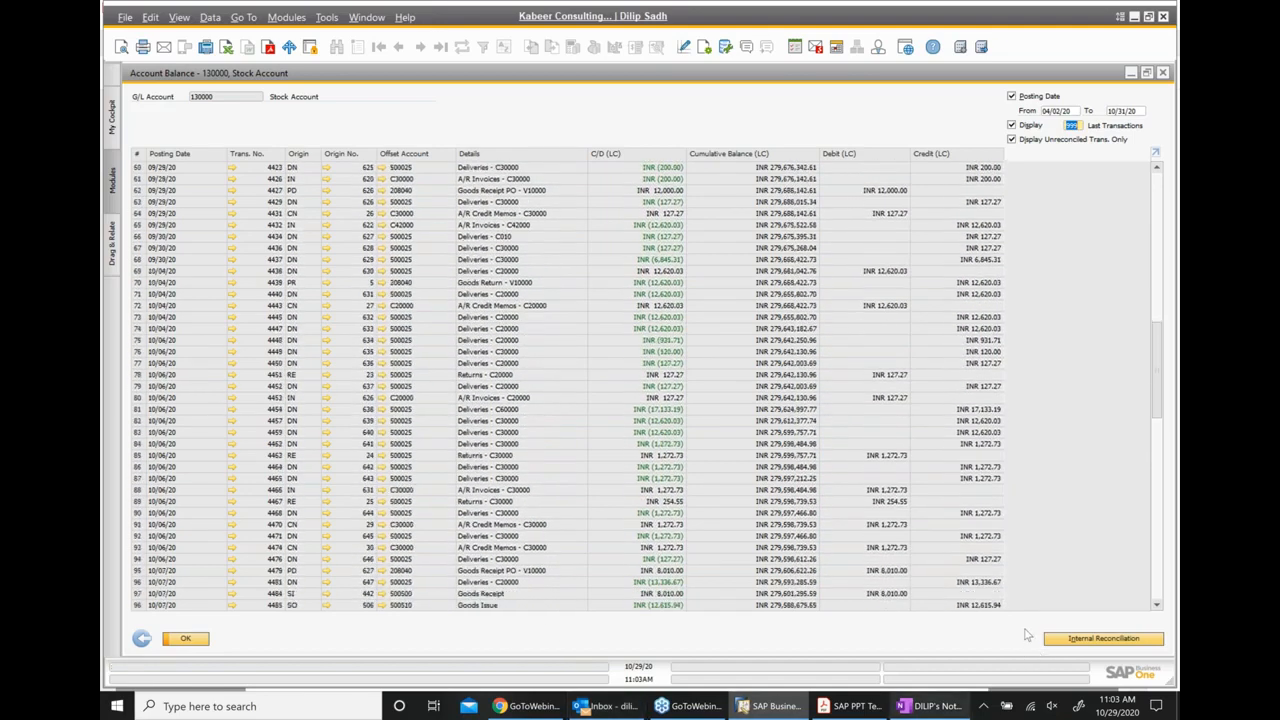
click(1157, 605)
click(1158, 584)
click(1158, 582)
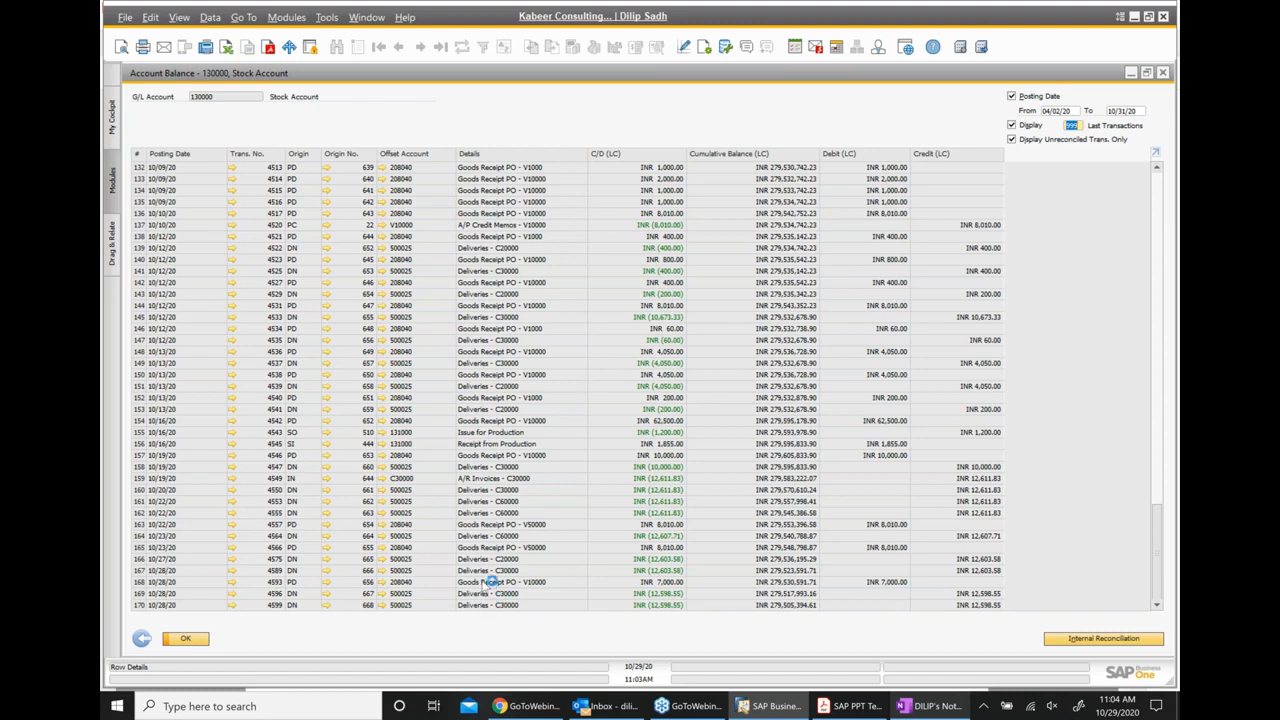
Highlight the 10/28/20 Goods Receipt PO and Deliveries postings to compare debit and credit, and return to the balance sheet
click(137, 584)
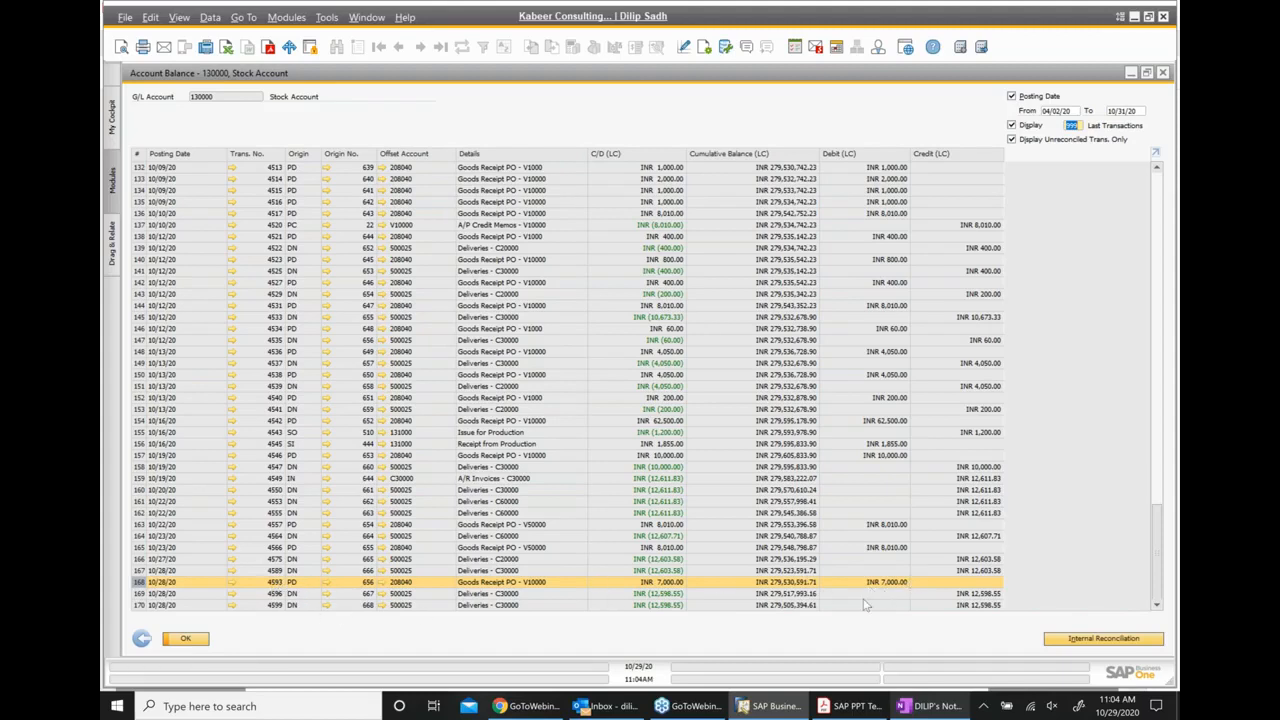
click(140, 594)
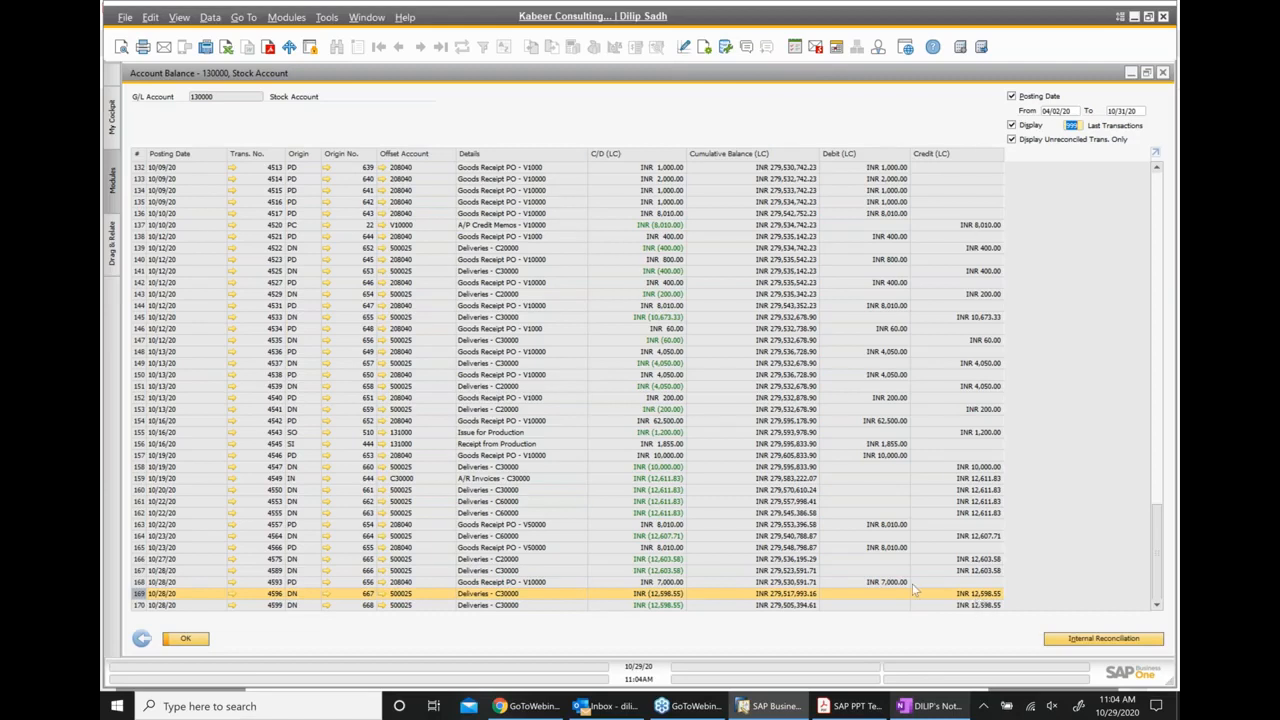
click(885, 589)
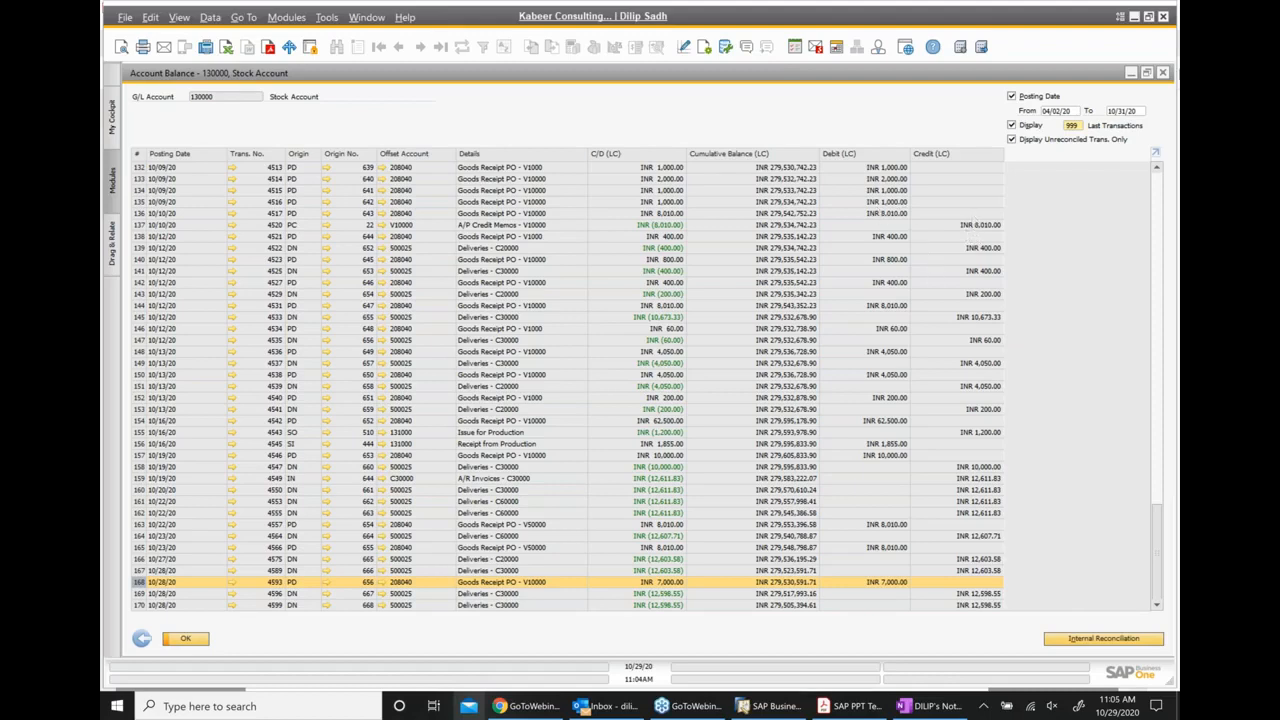
click(1163, 73)
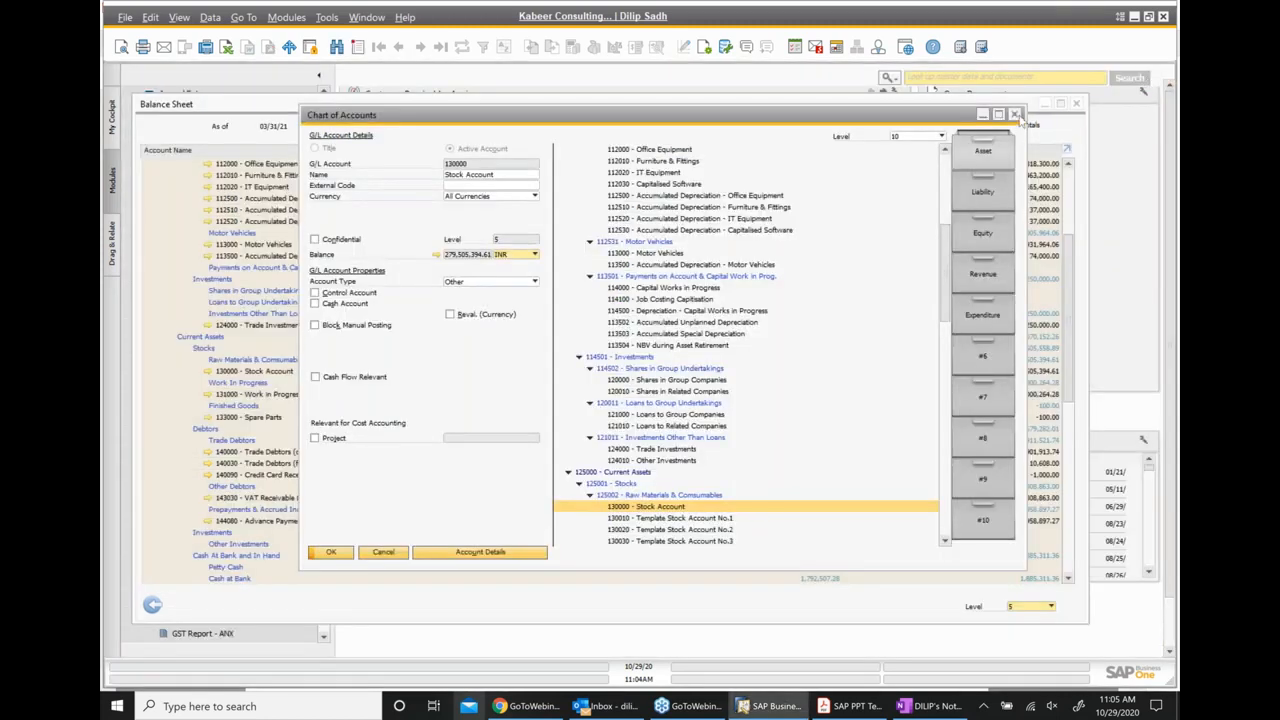
click(1002, 126)
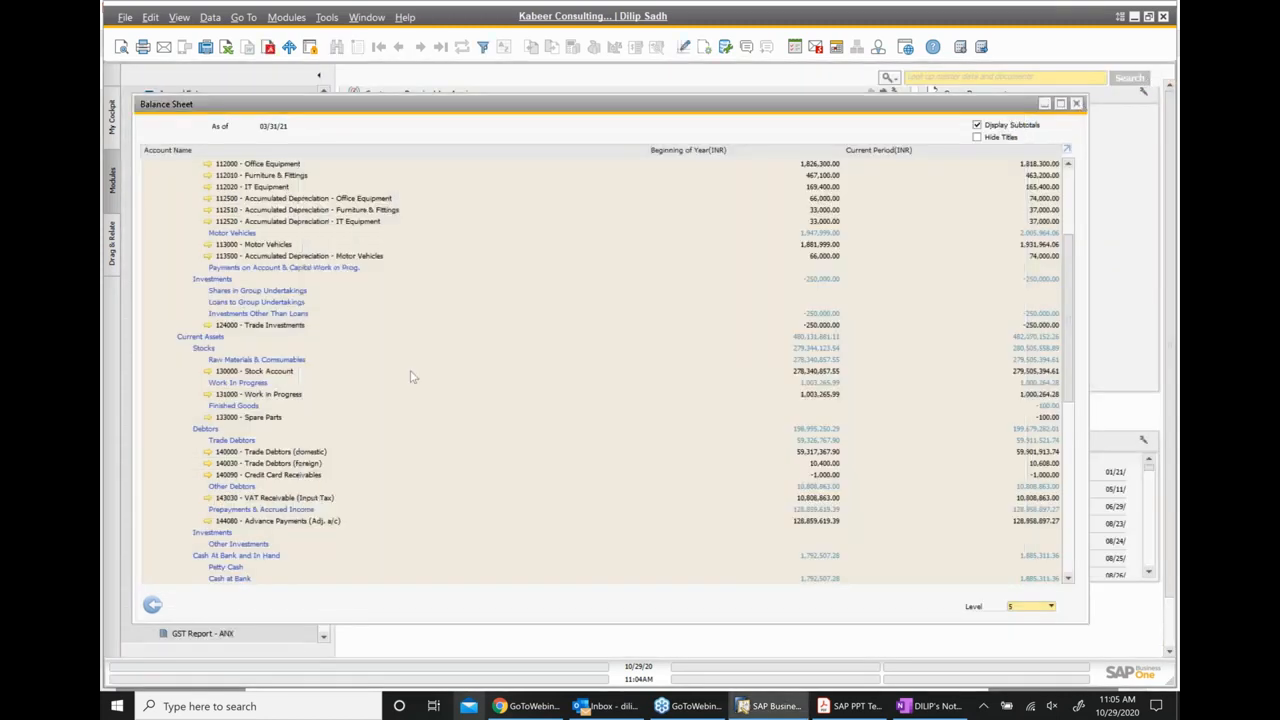
Review the rest of the balance sheet down through liabilities and equity, and close the report
scroll(412, 378, down, 4)
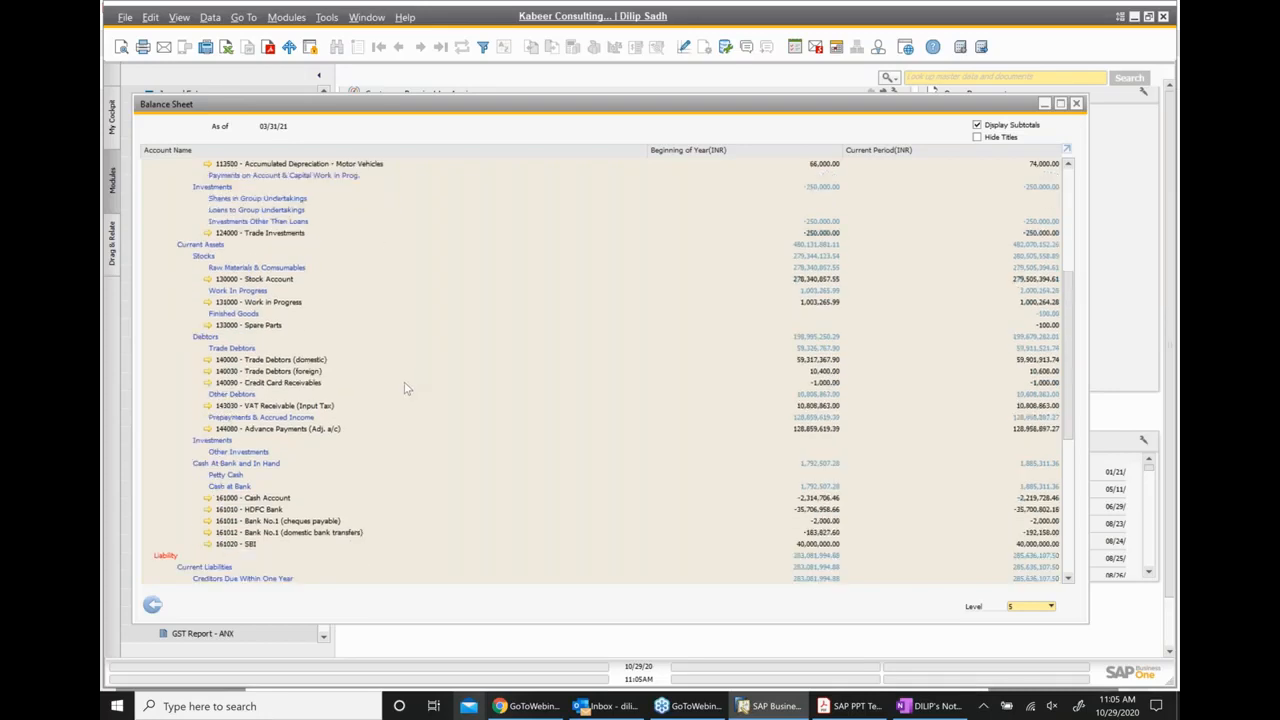
scroll(403, 390, down, 7)
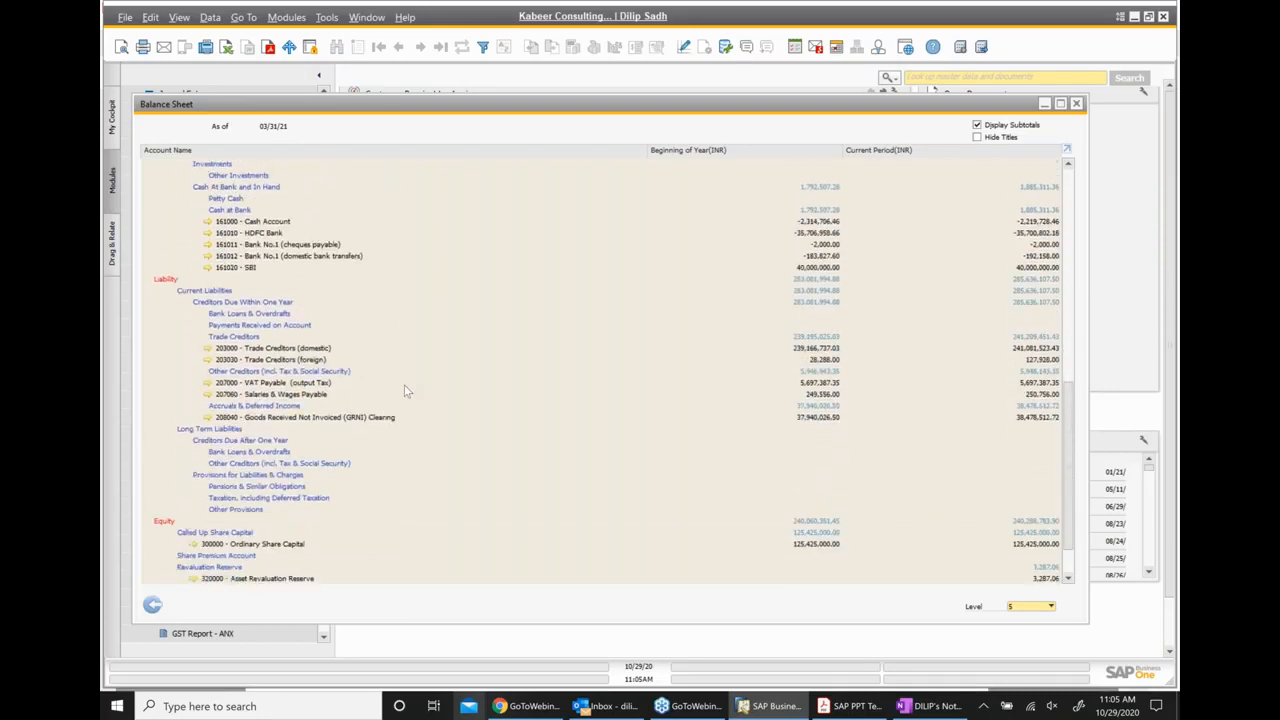
scroll(406, 388, down, 1)
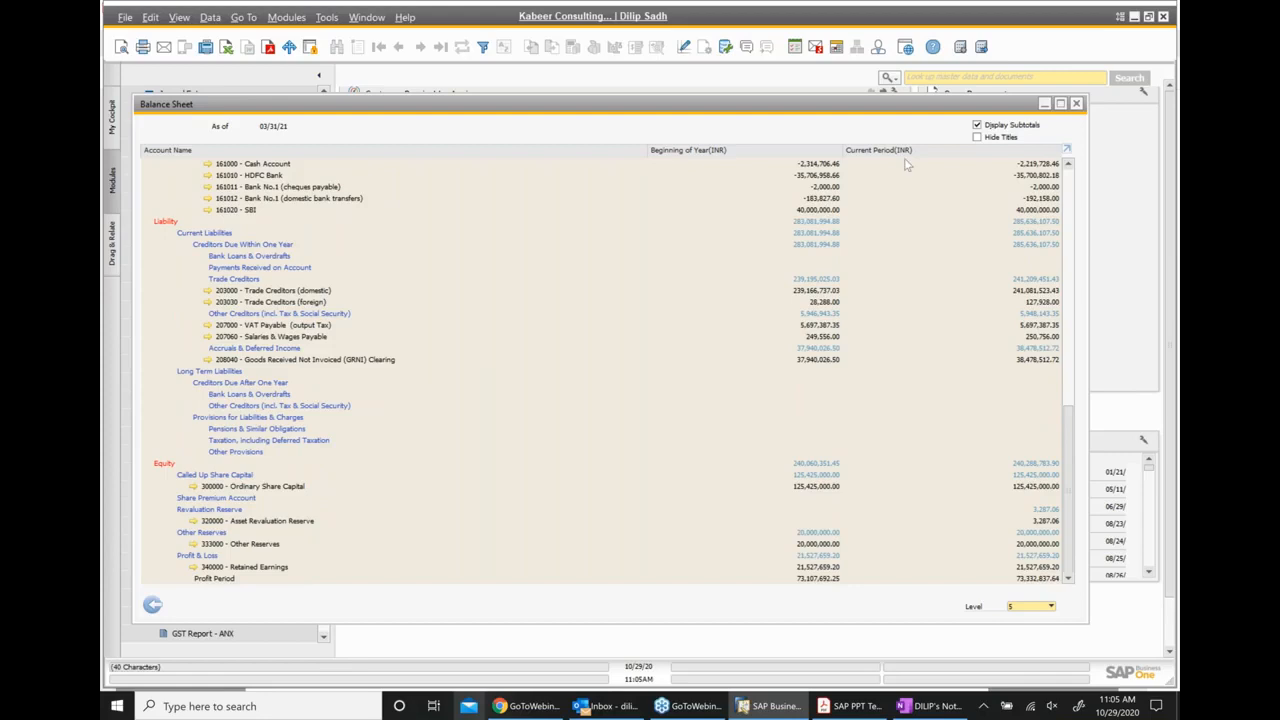
click(1076, 103)
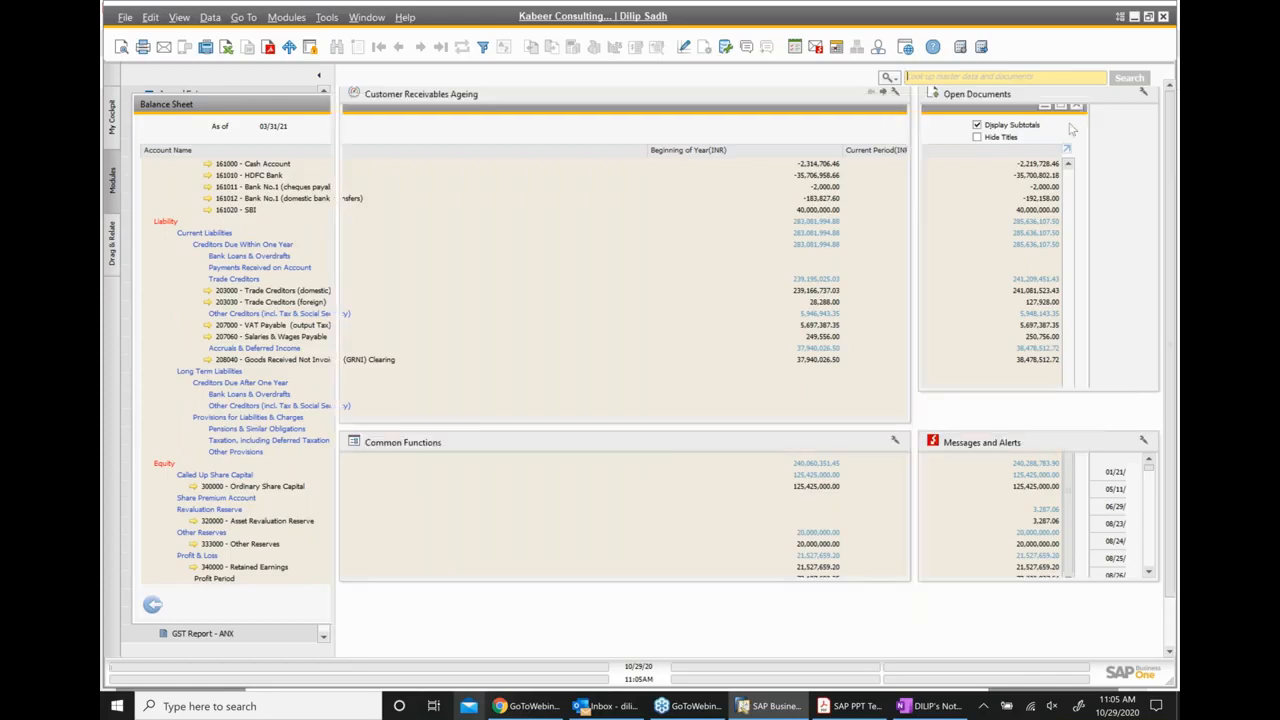
Switch to the SAP PPT Template PDF in Acrobat Reader, advance to the Trial Balance slide and highlight "Total report balance = 0."
click(850, 706)
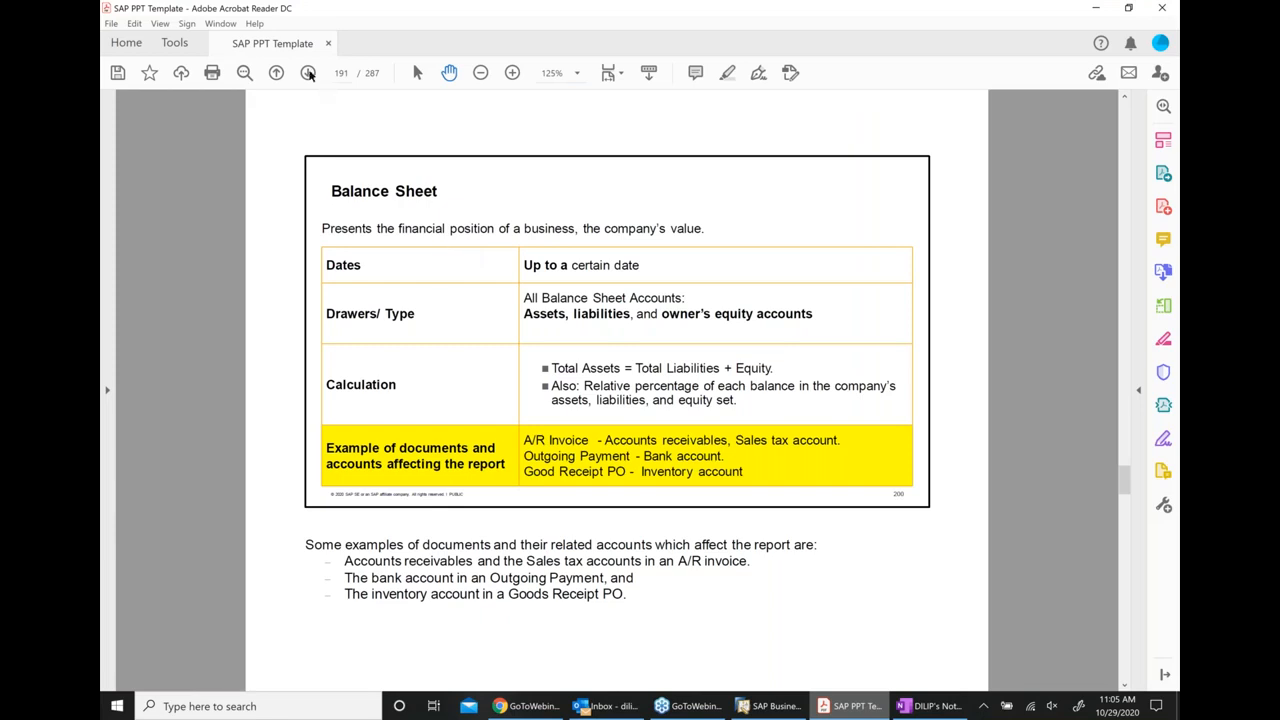
click(307, 72)
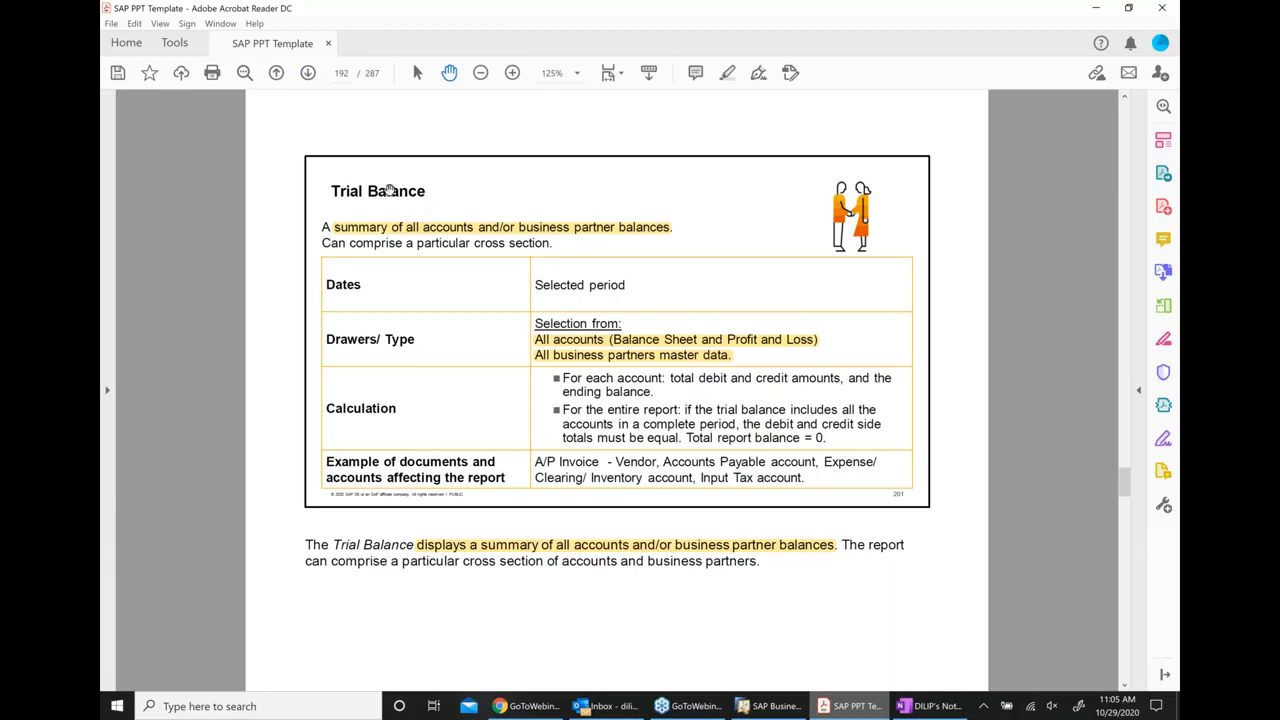
click(404, 233)
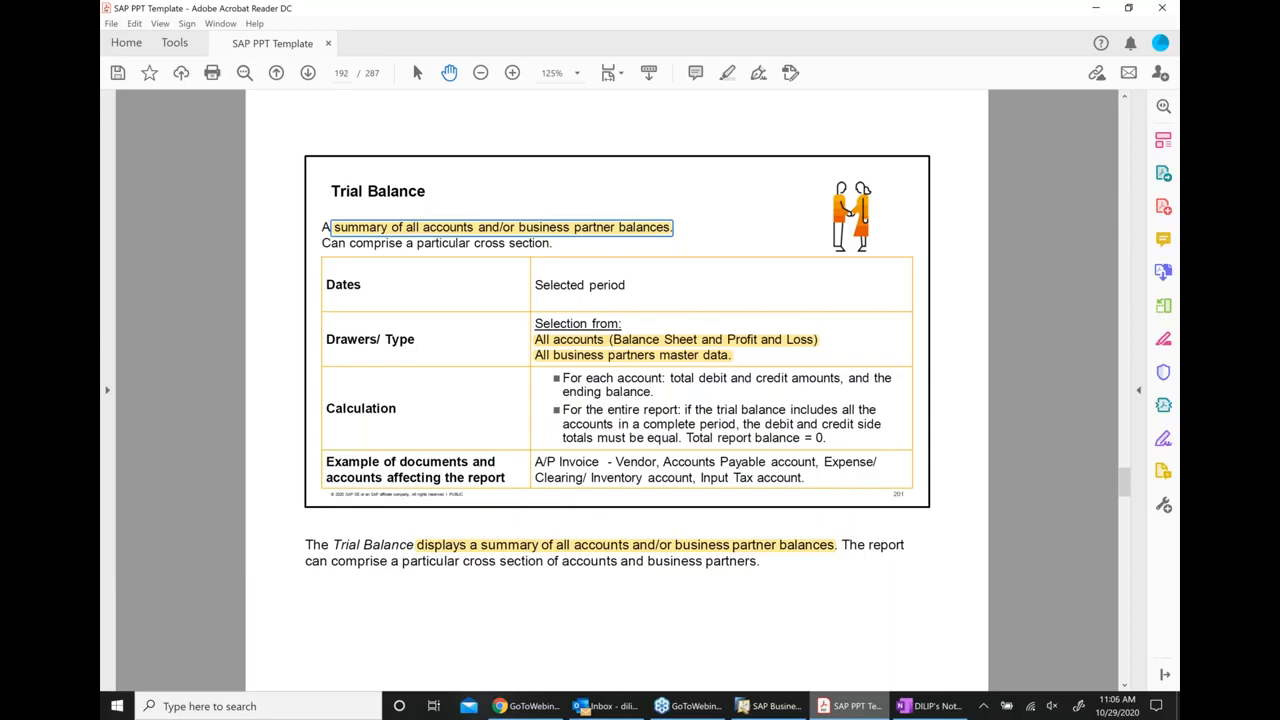
click(578, 549)
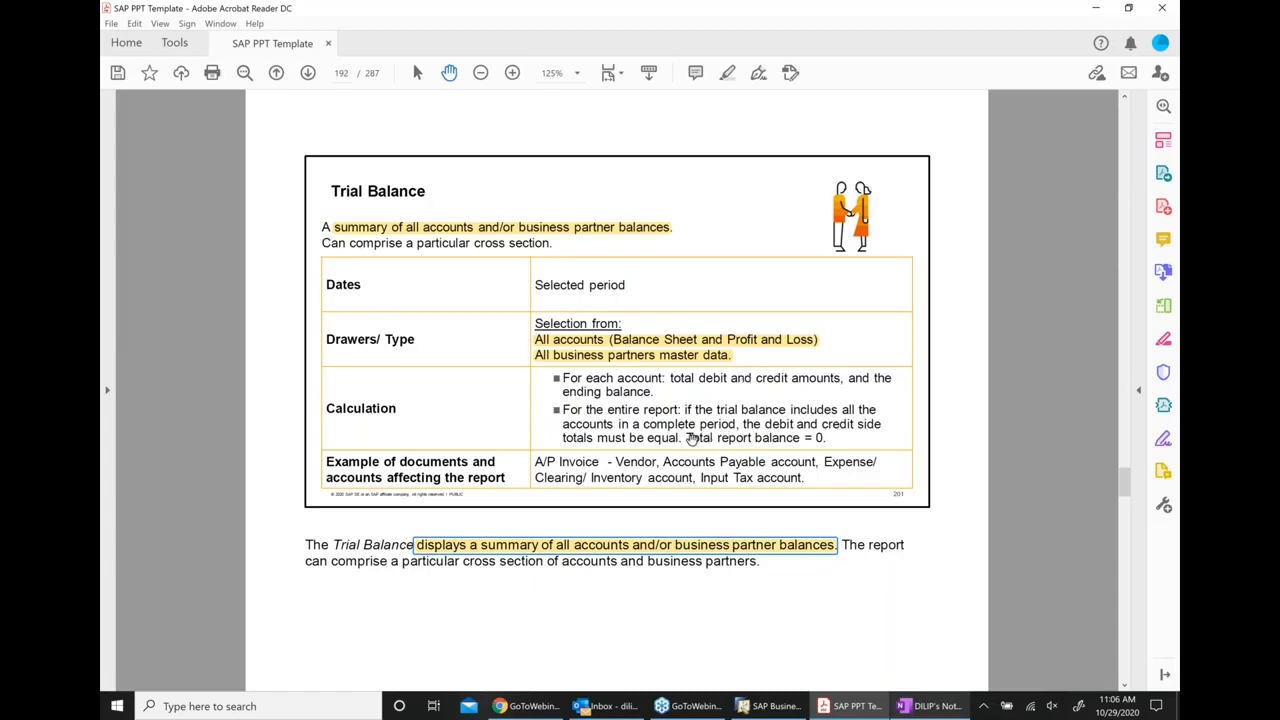
drag(688, 440, 837, 443)
click(849, 416)
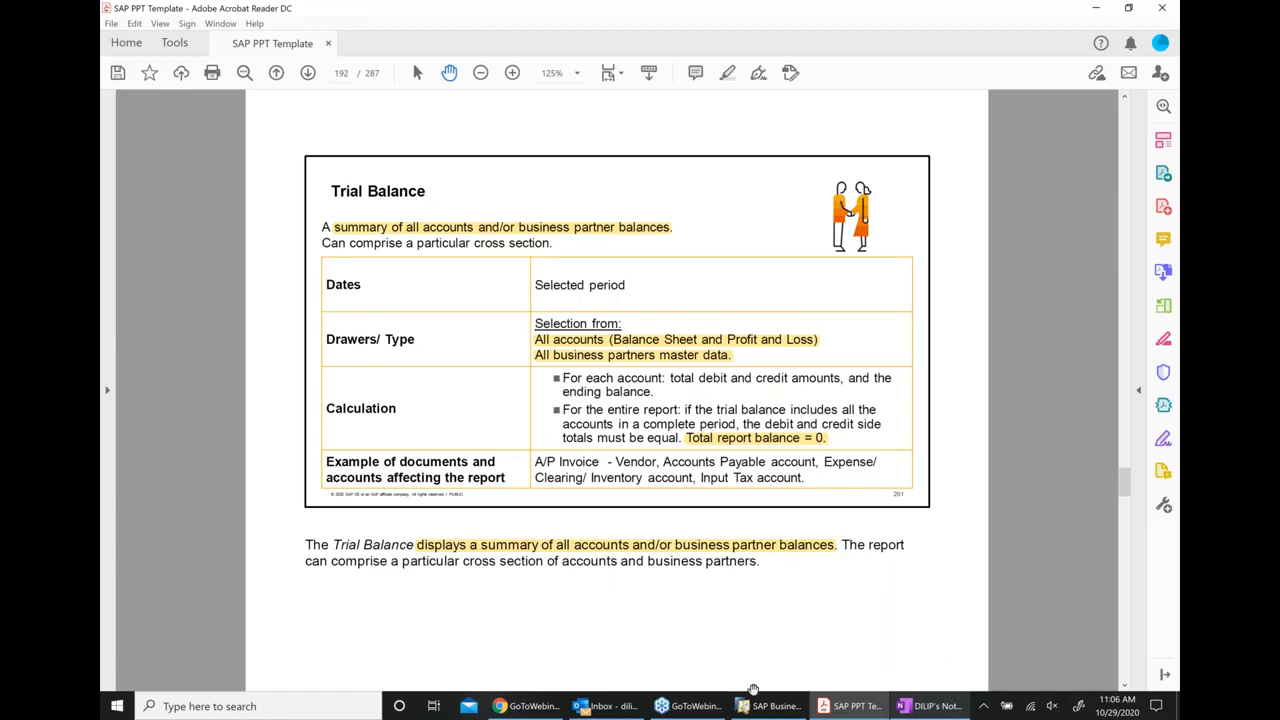
Switch back to SAP Business One and open the selection criteria for the financial Trial Balance report
click(762, 705)
click(200, 592)
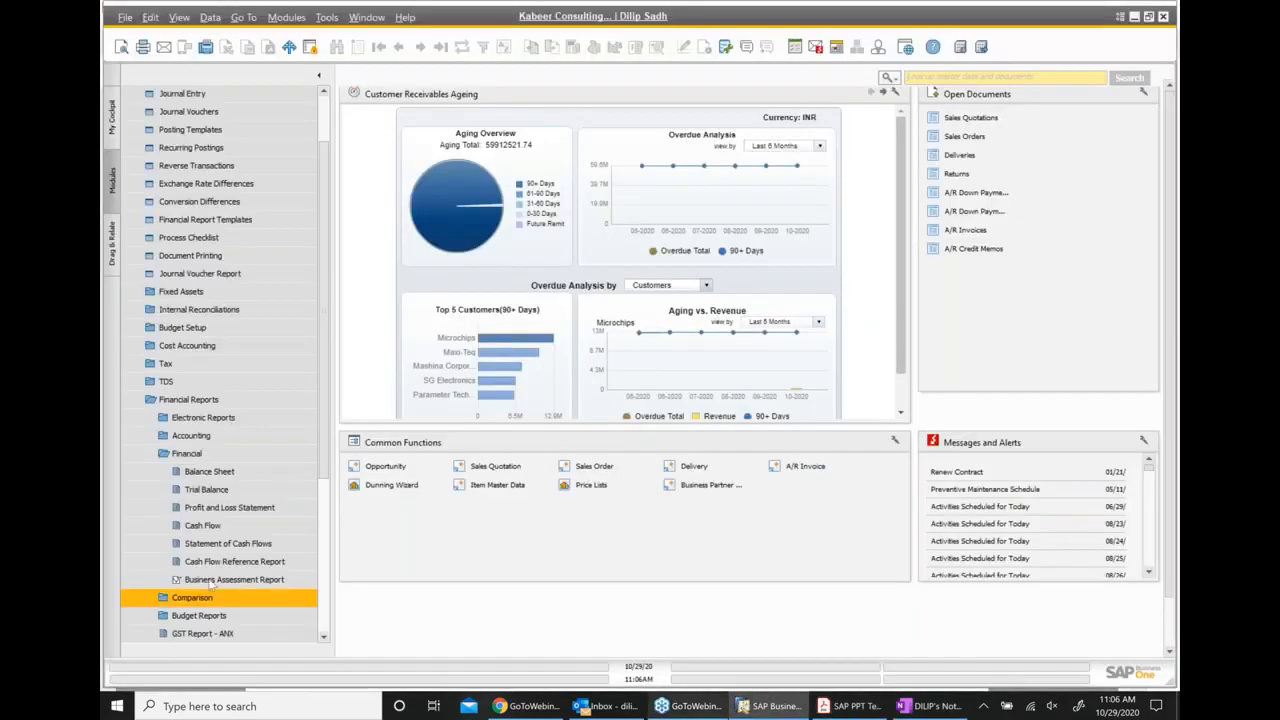
click(226, 455)
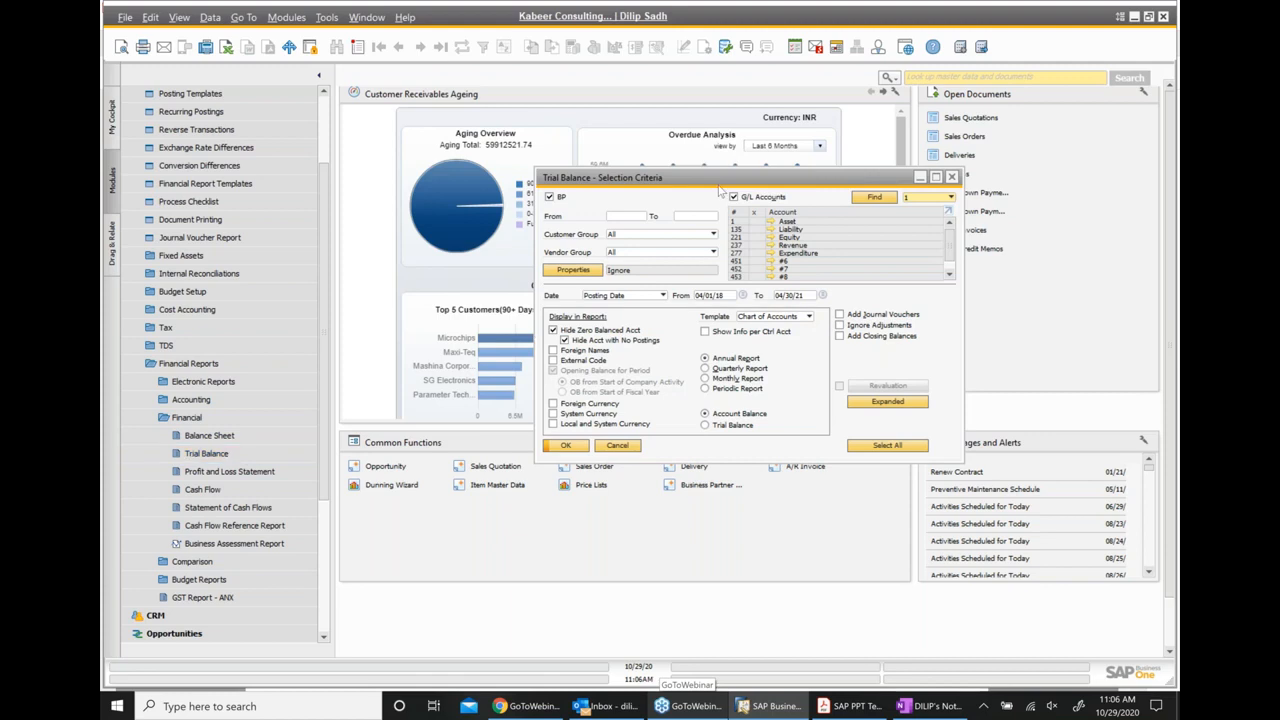
drag(736, 183, 597, 119)
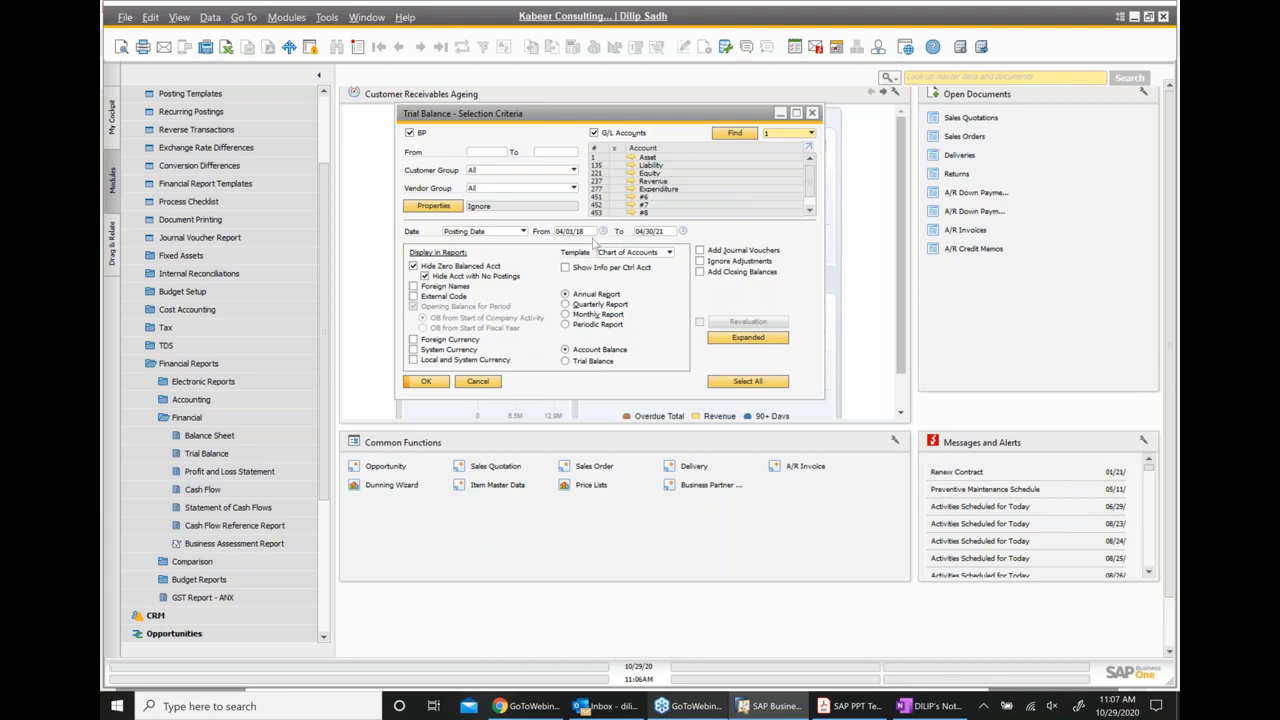
Set the trial balance's starting posting date to 04/01/20
double_click(572, 231)
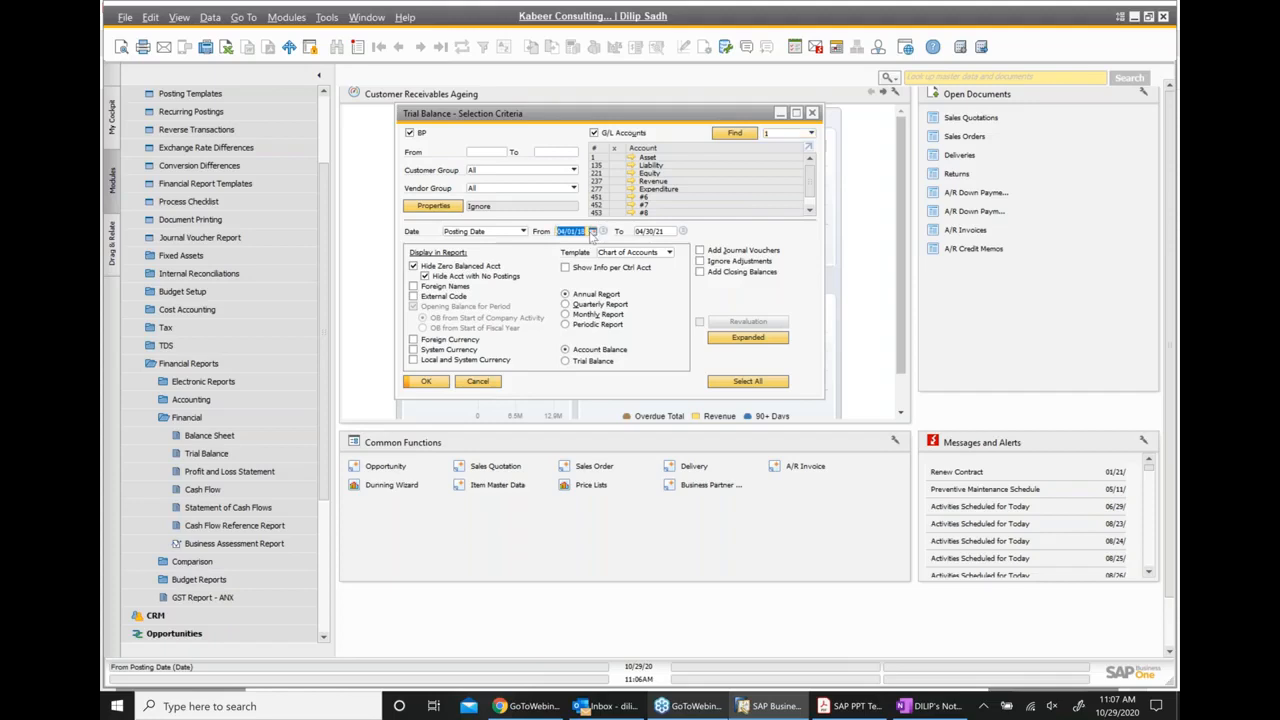
click(592, 231)
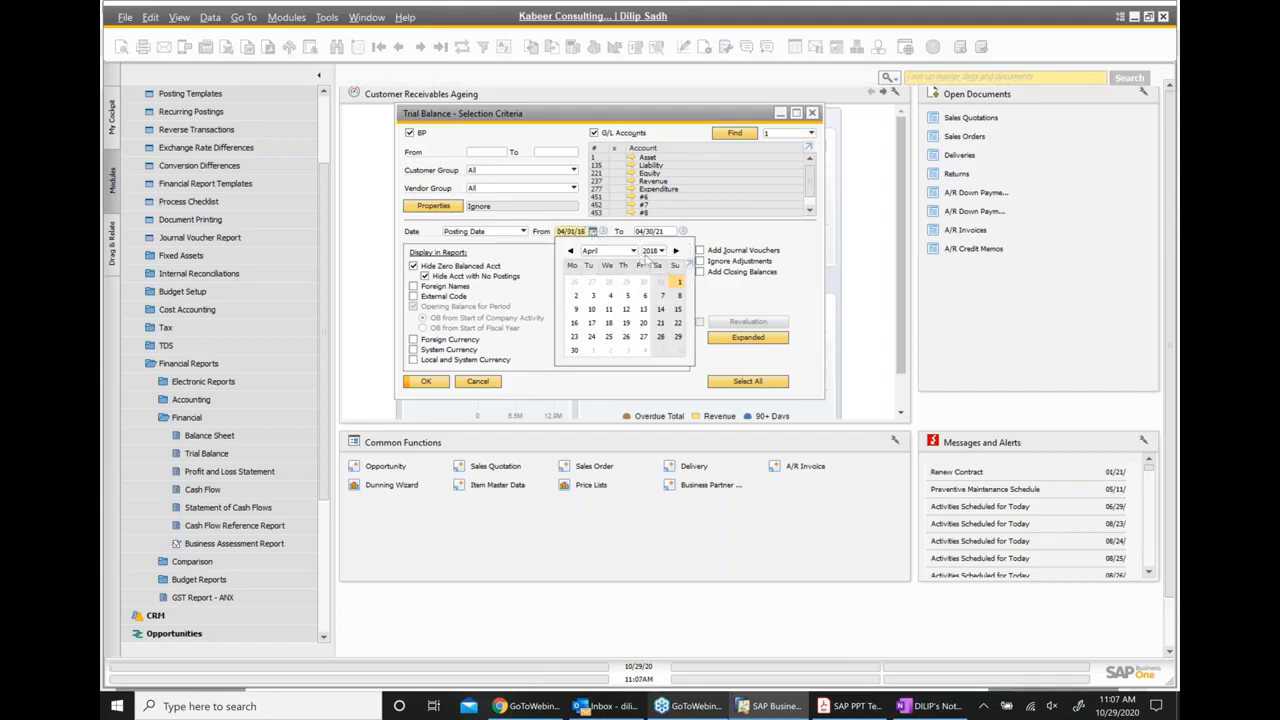
click(656, 251)
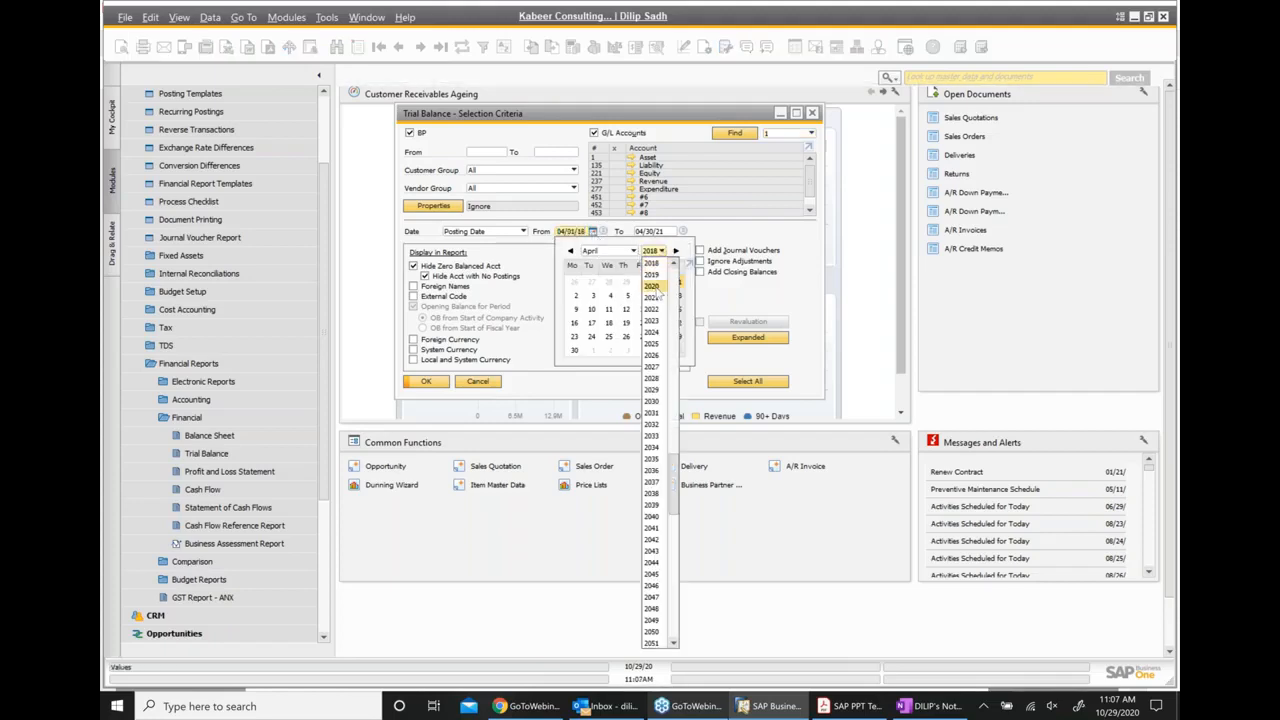
click(655, 287)
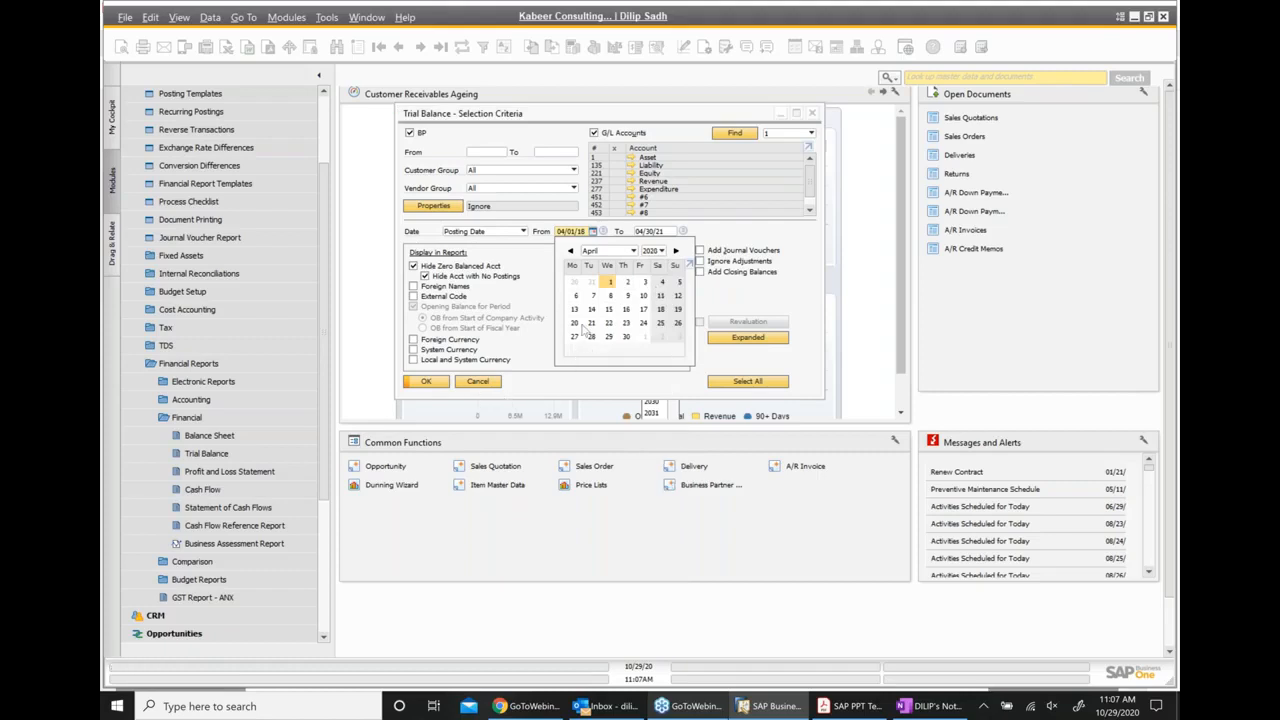
click(610, 282)
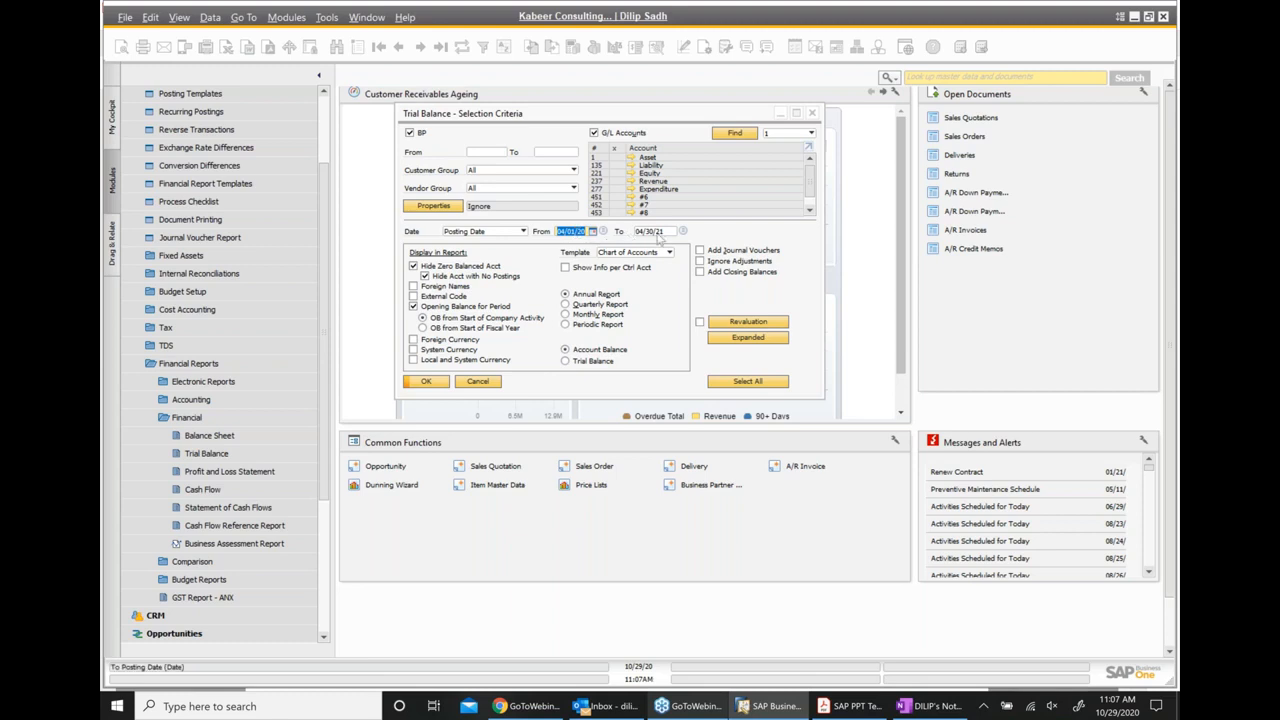
Set the trial balance's ending posting date to 03/31/21
click(684, 232)
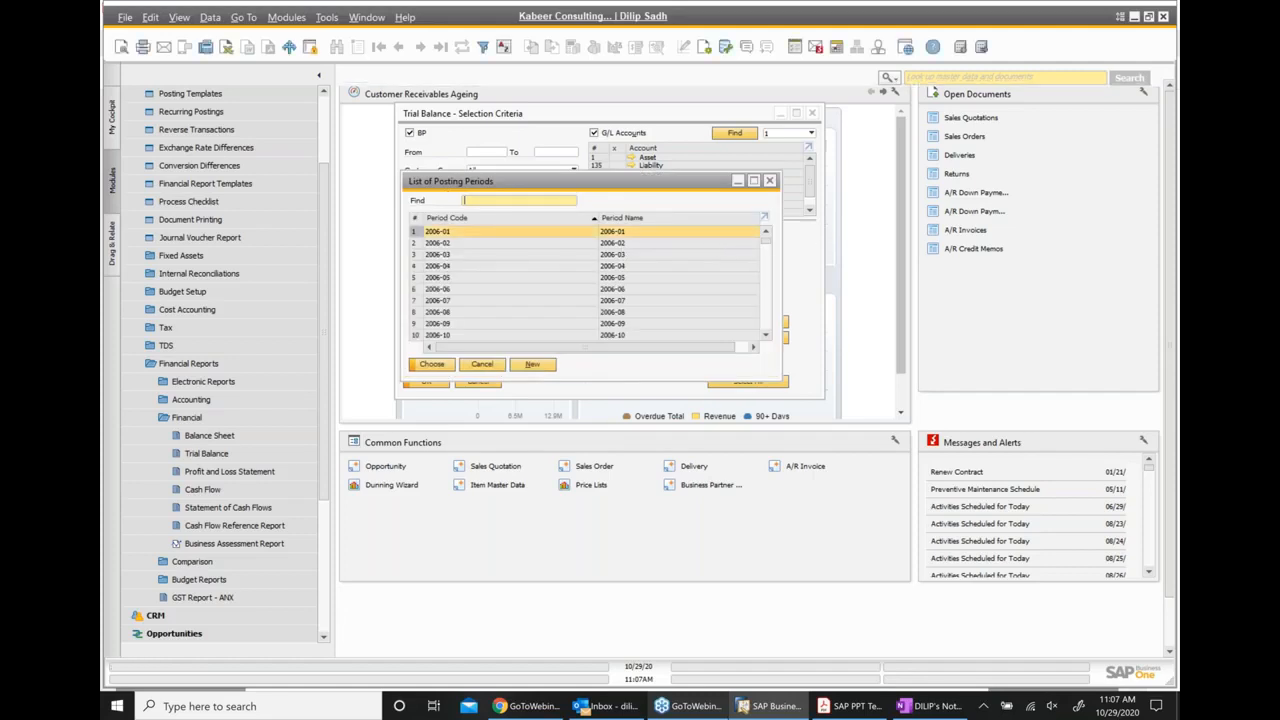
click(769, 181)
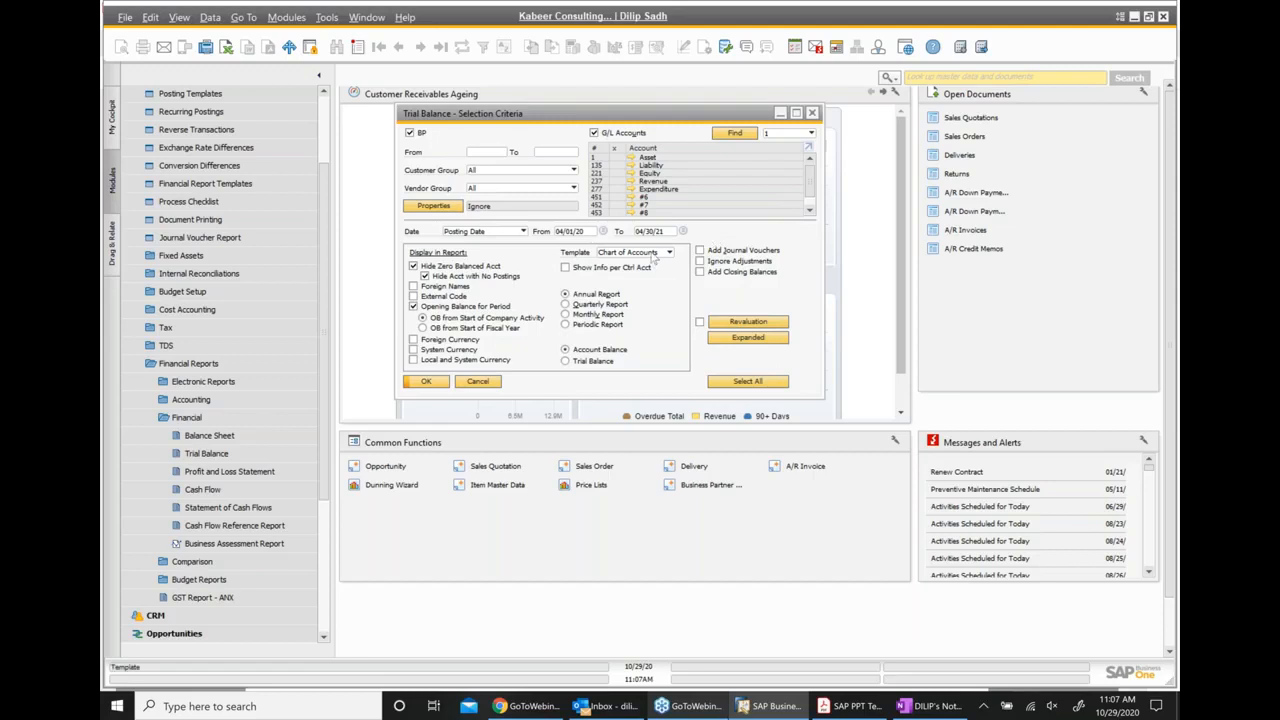
click(672, 231)
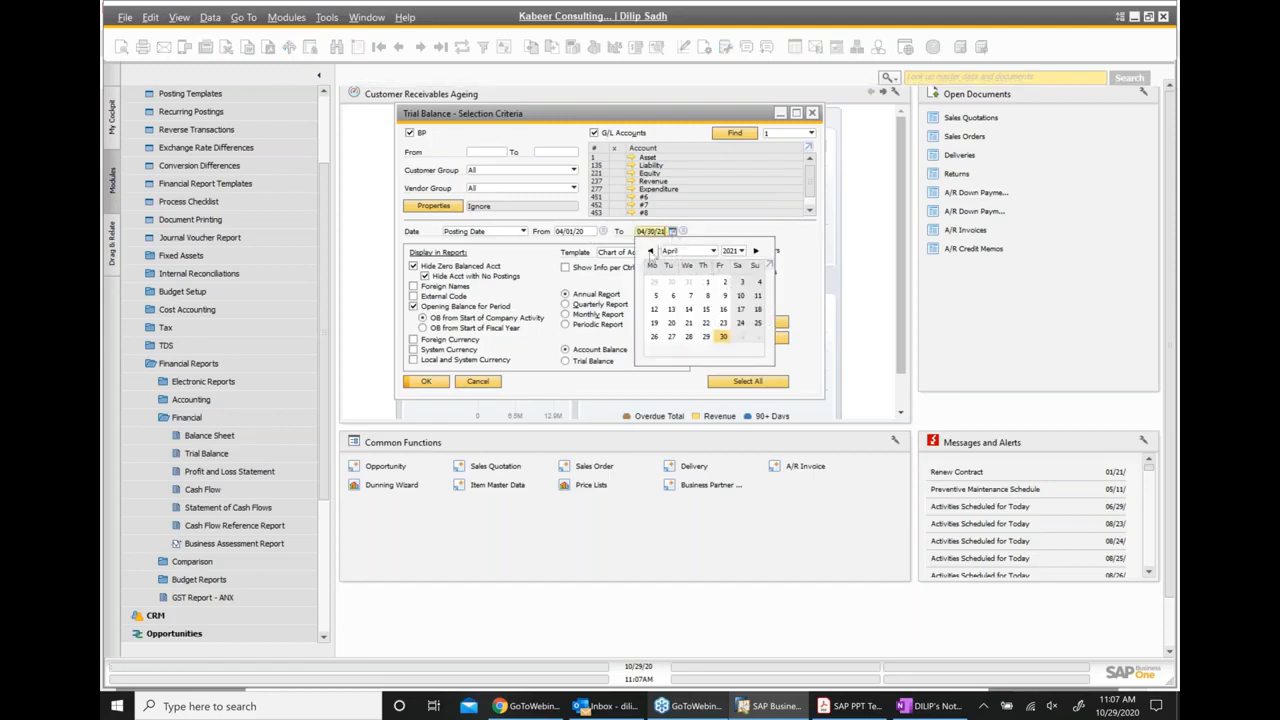
click(650, 251)
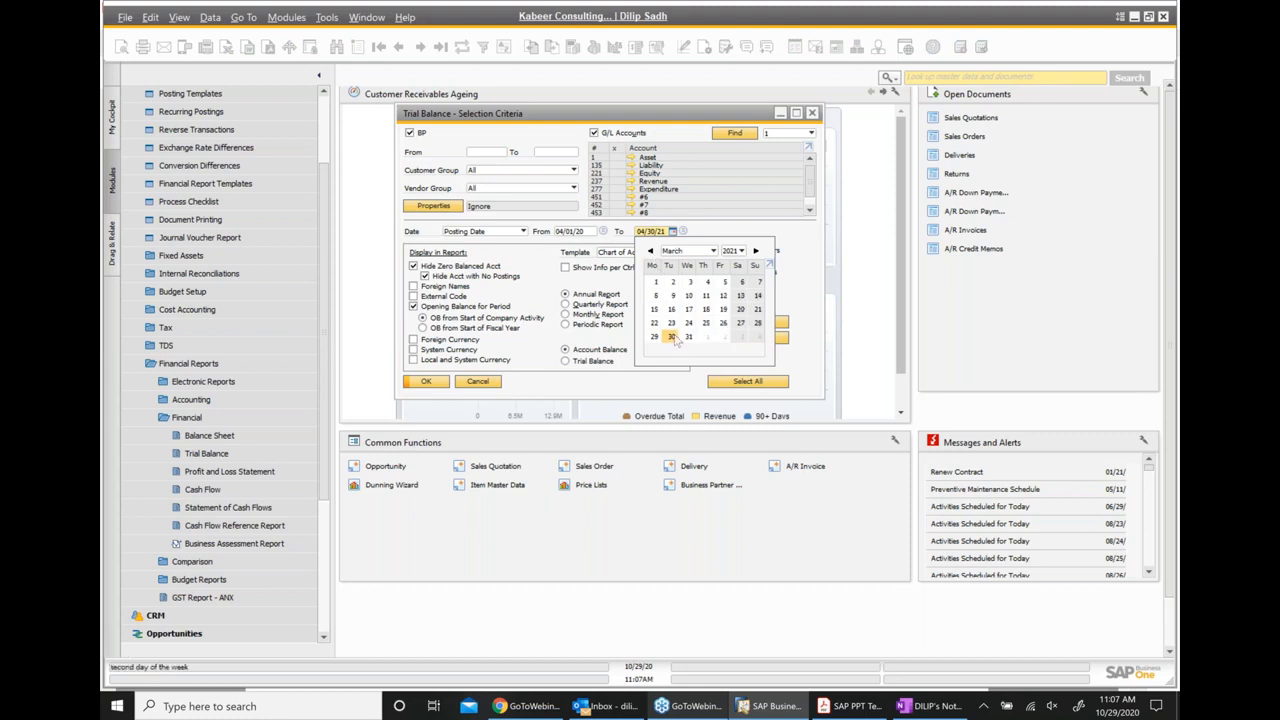
click(688, 339)
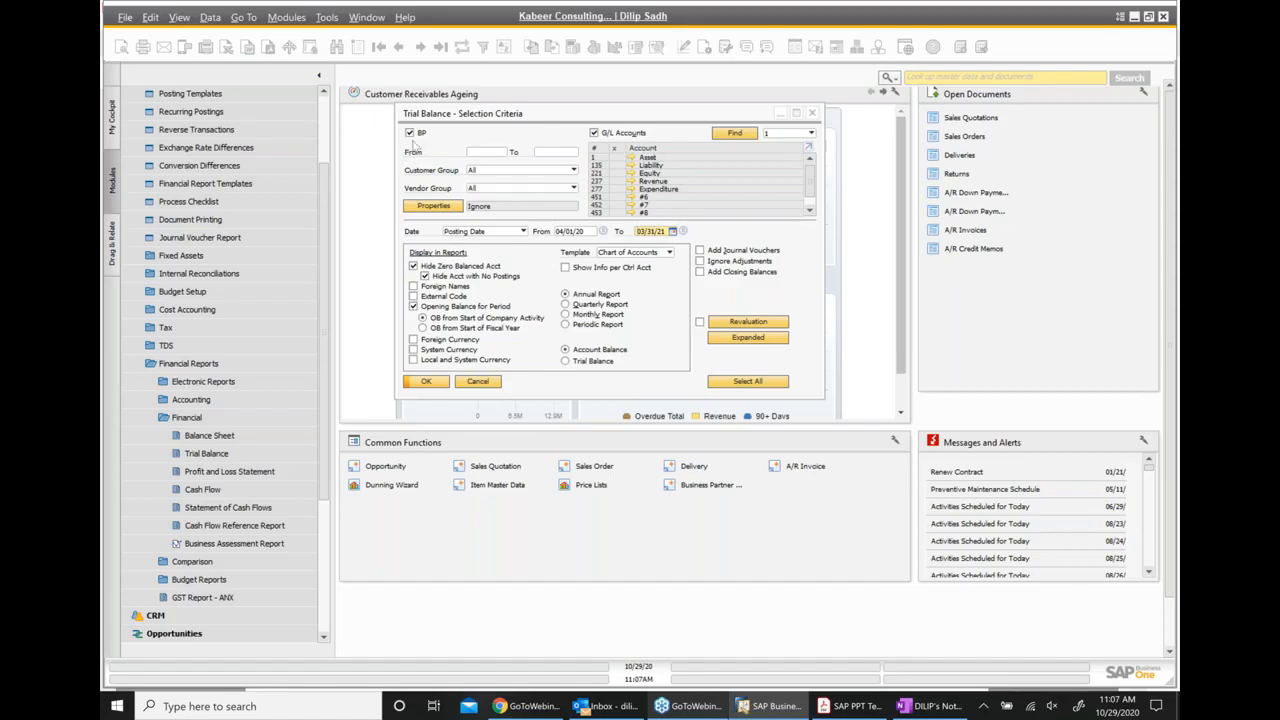
Review the list of business partners available for the start of the BP range, and close it without choosing one
click(478, 151)
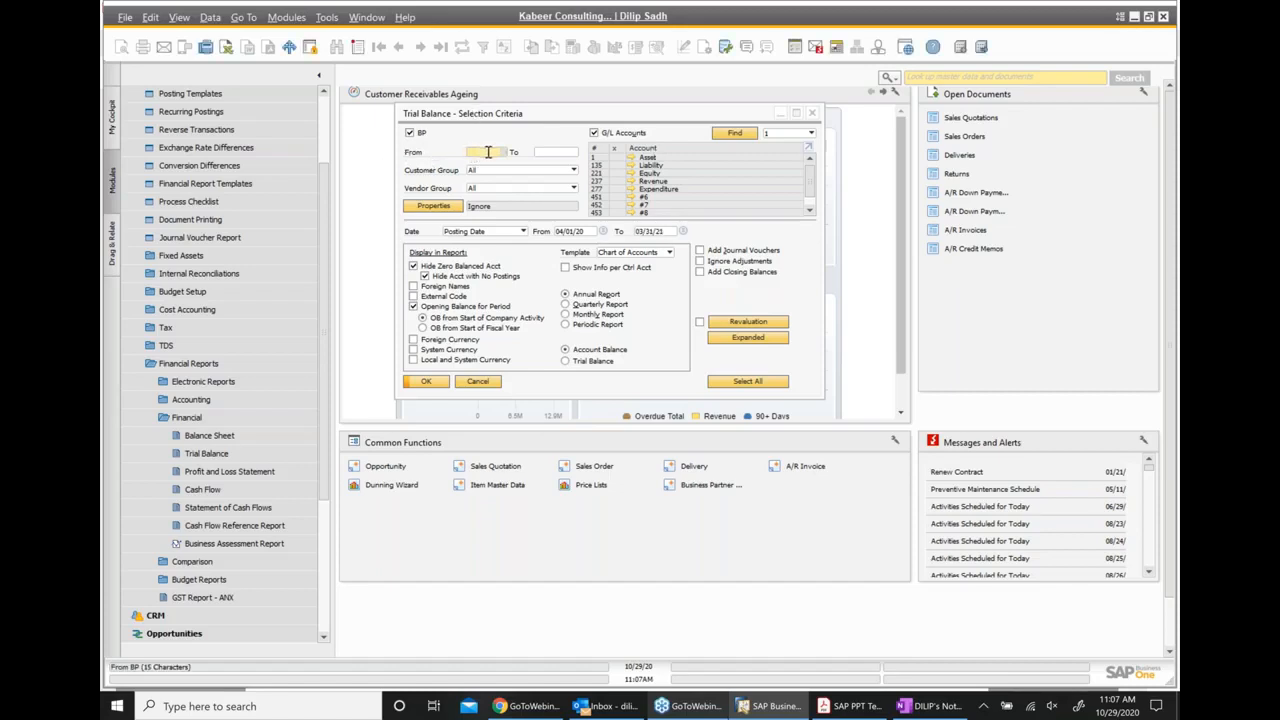
click(502, 152)
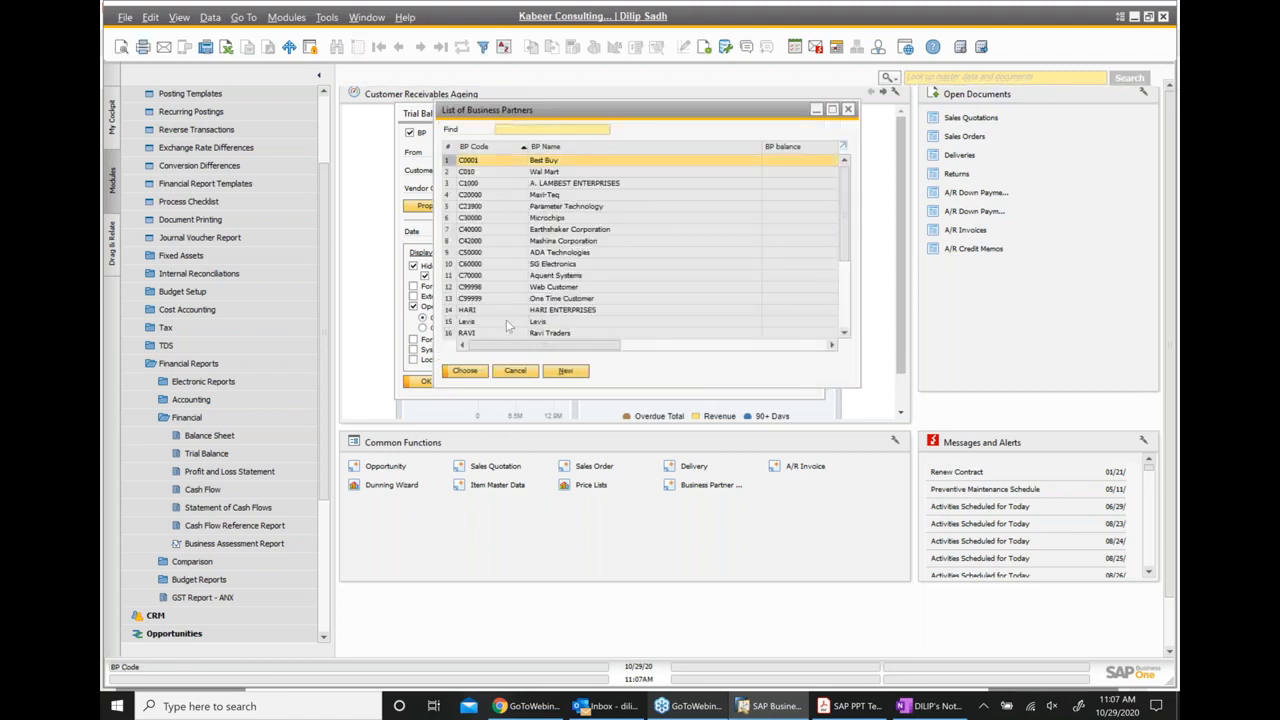
click(847, 110)
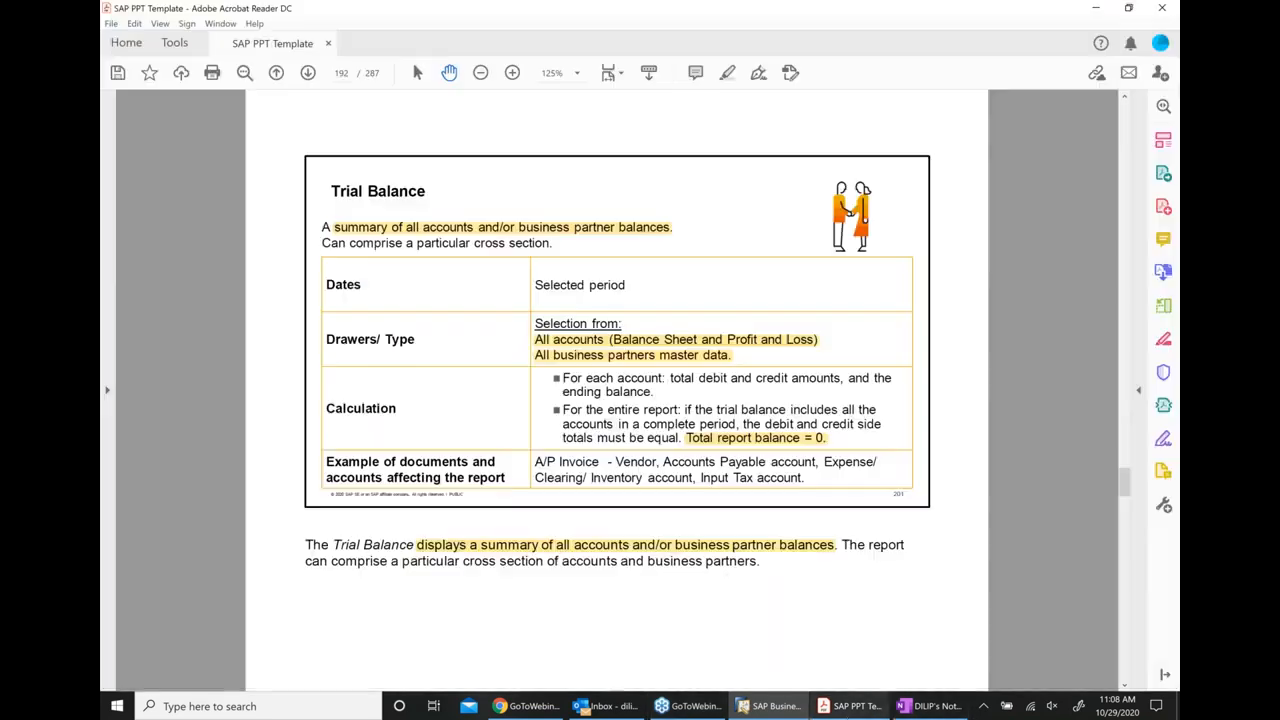
Check the Trial Balance slide in Acrobat Reader, and back in SAP Business One mark all G/L accounts for the report
click(850, 706)
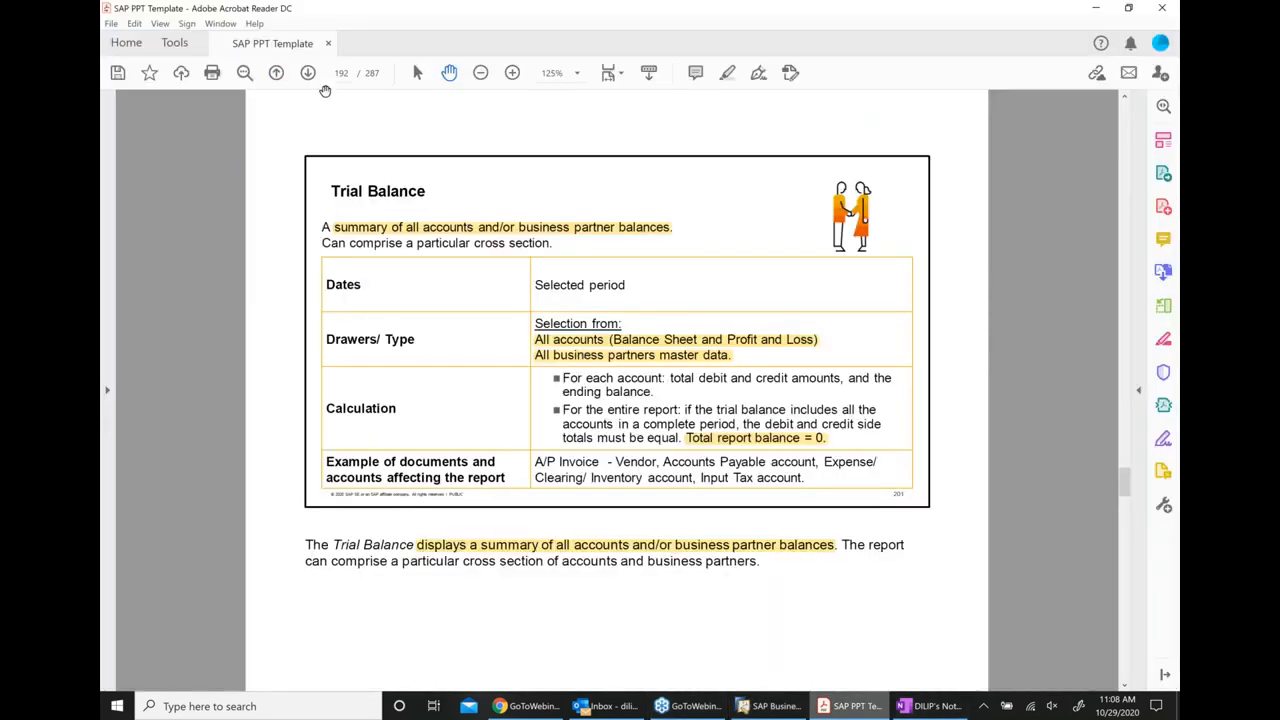
click(309, 73)
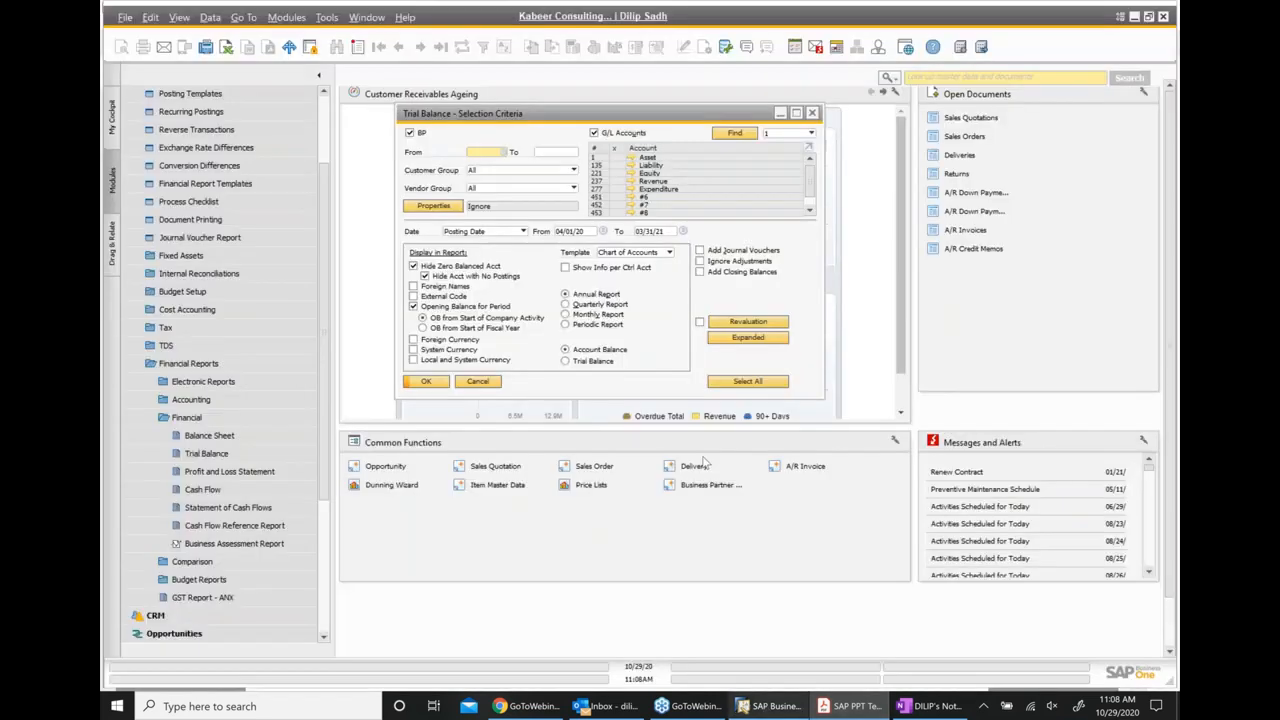
click(770, 706)
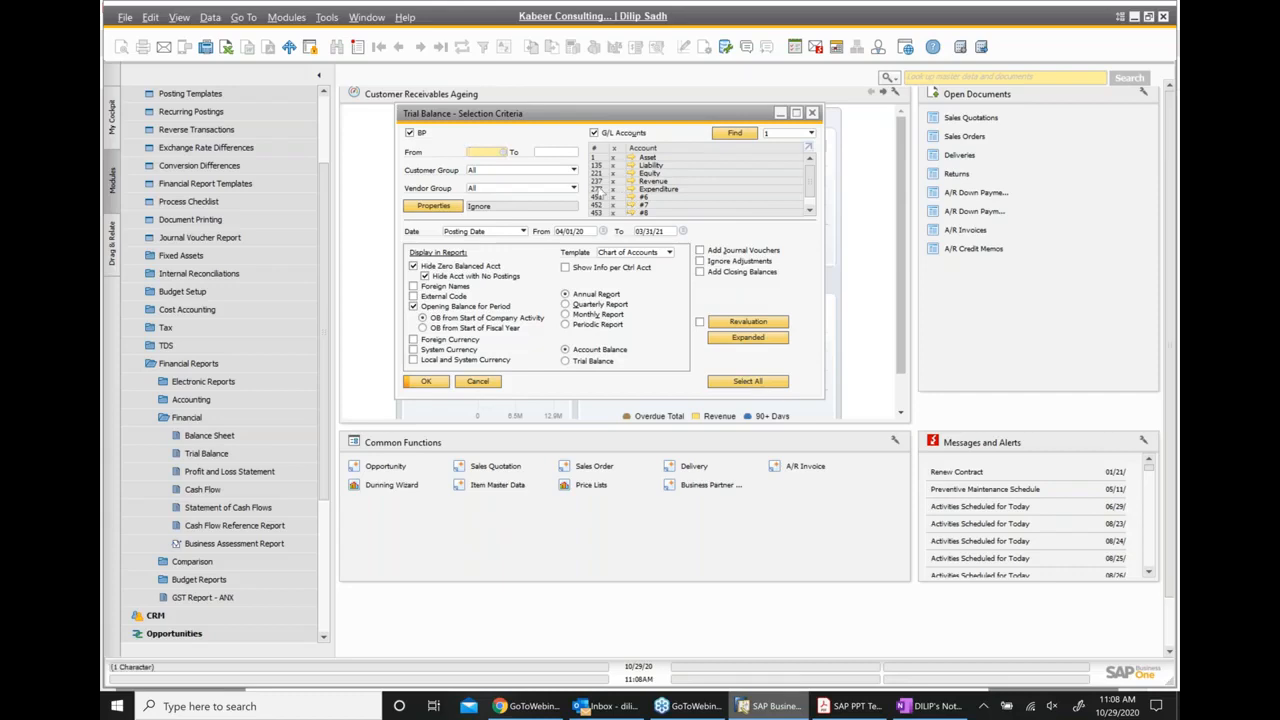
Exclude and re-include business partners in the trial balance selection, and do the same for G/L accounts
click(411, 135)
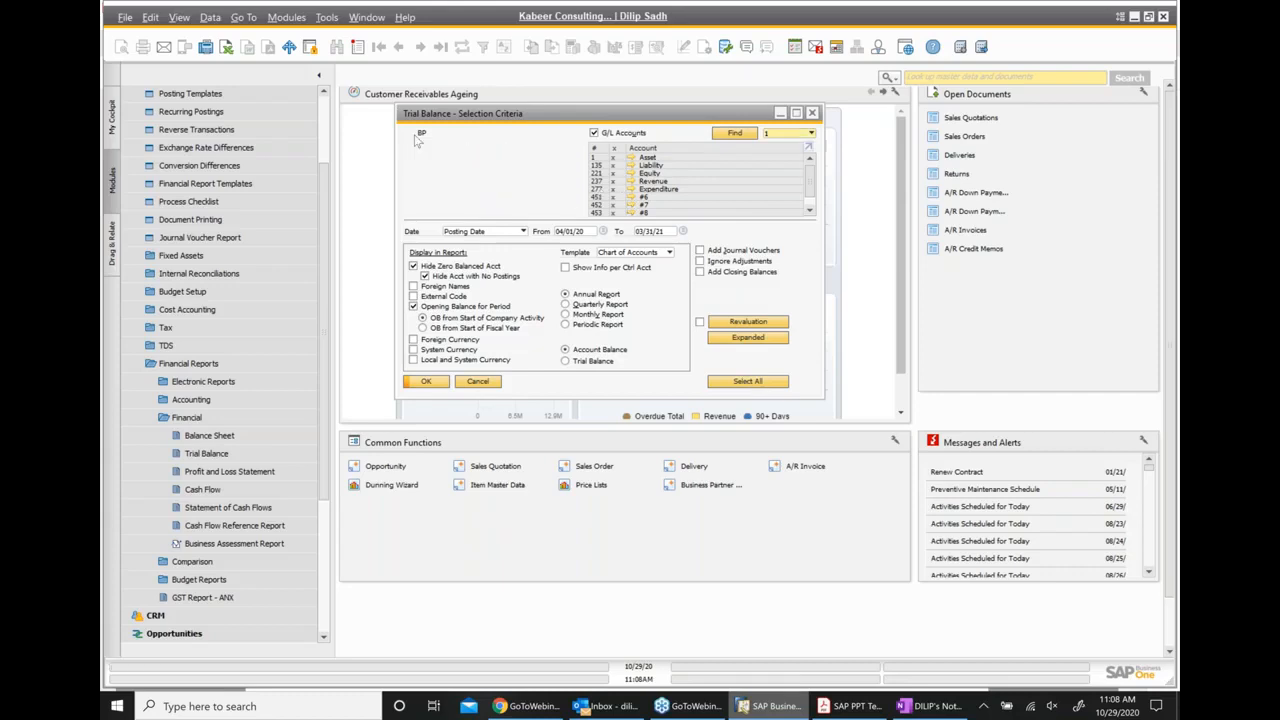
click(410, 133)
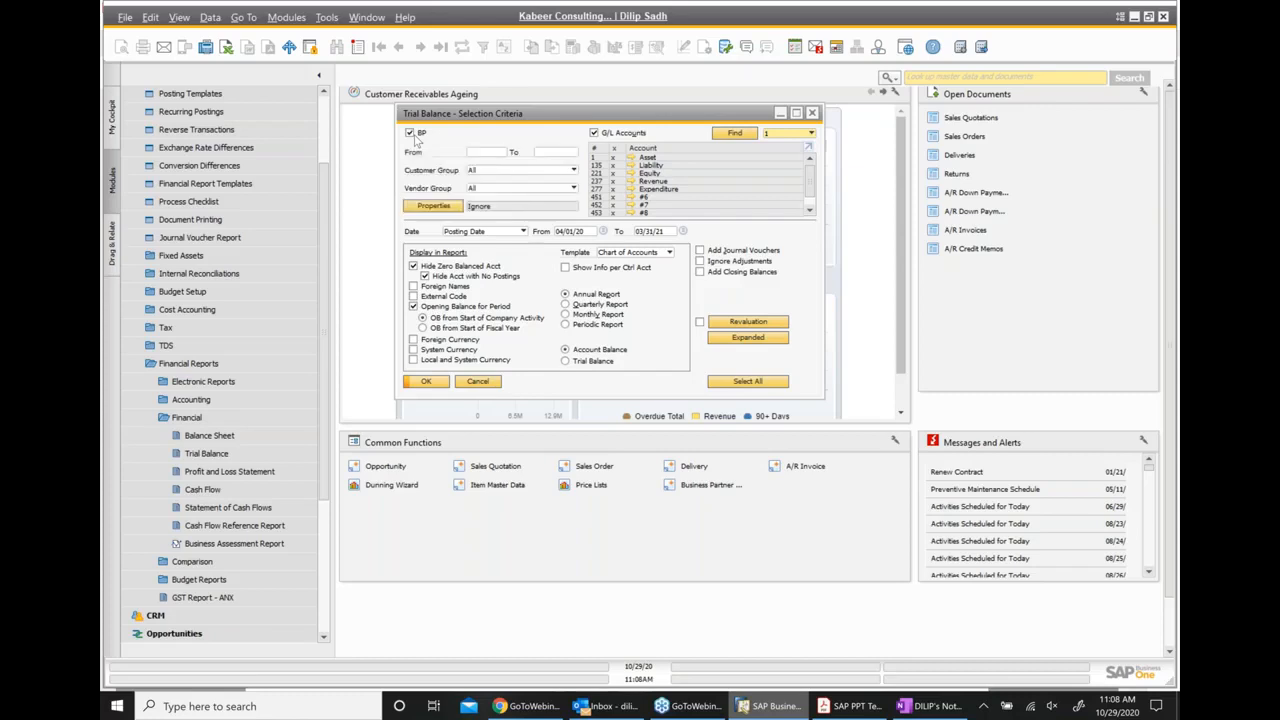
click(596, 134)
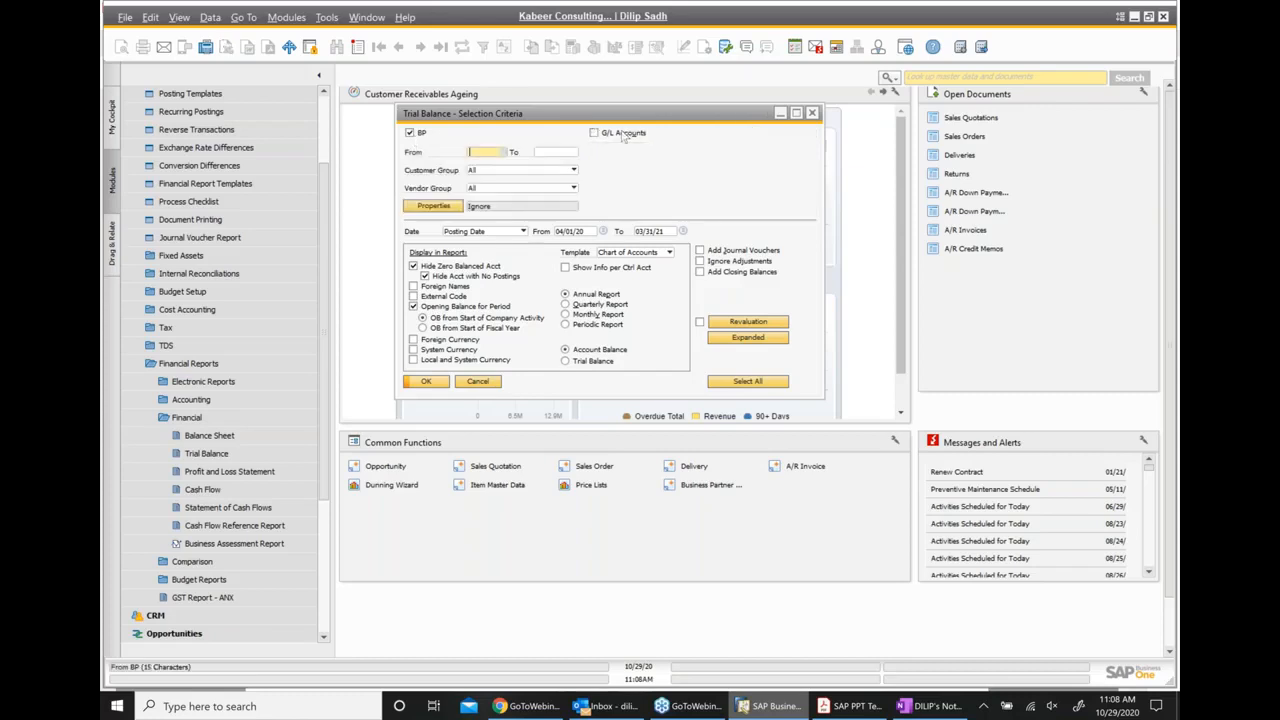
click(623, 134)
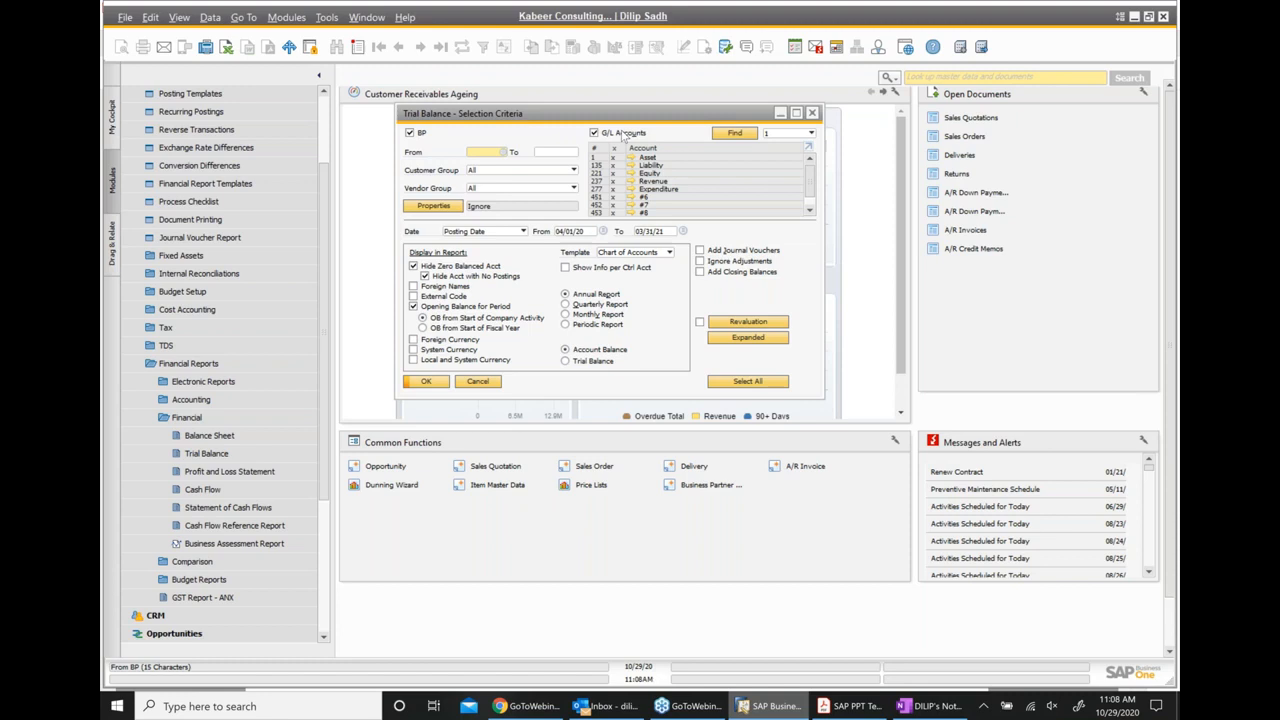
Display the G/L accounts in the trial balance selection down to level 2, and then down to level 3
click(786, 137)
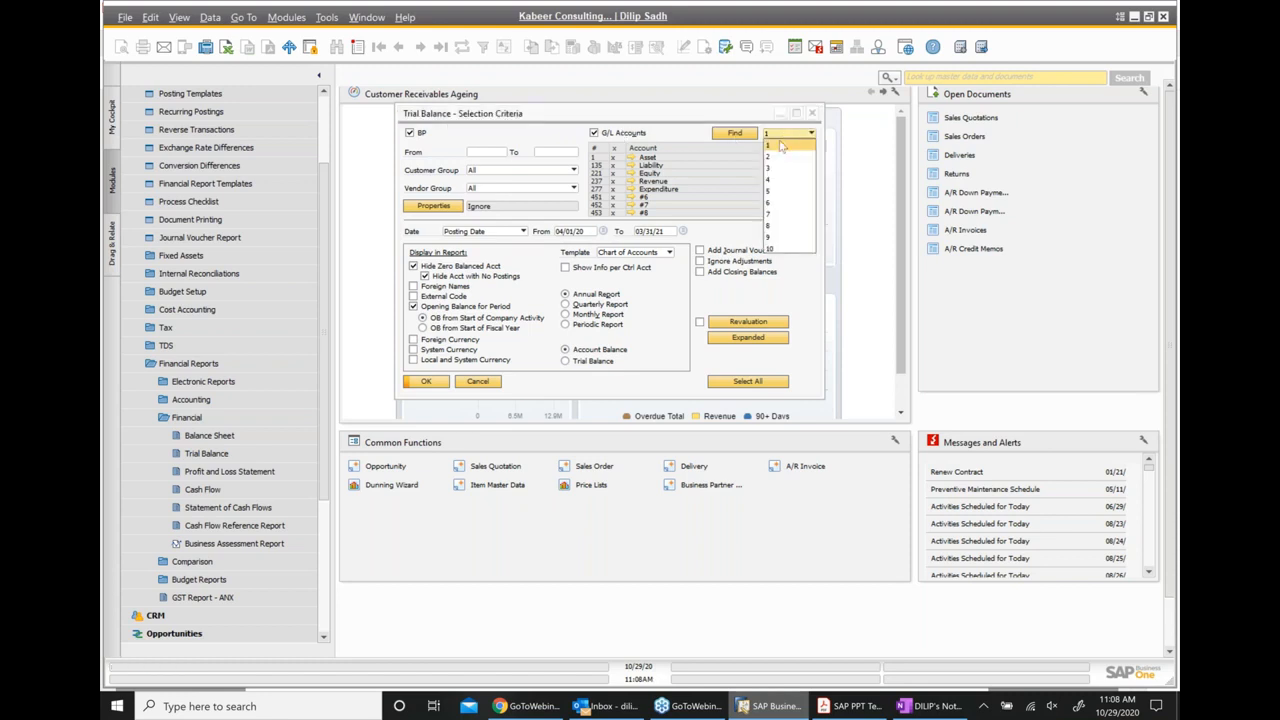
click(778, 157)
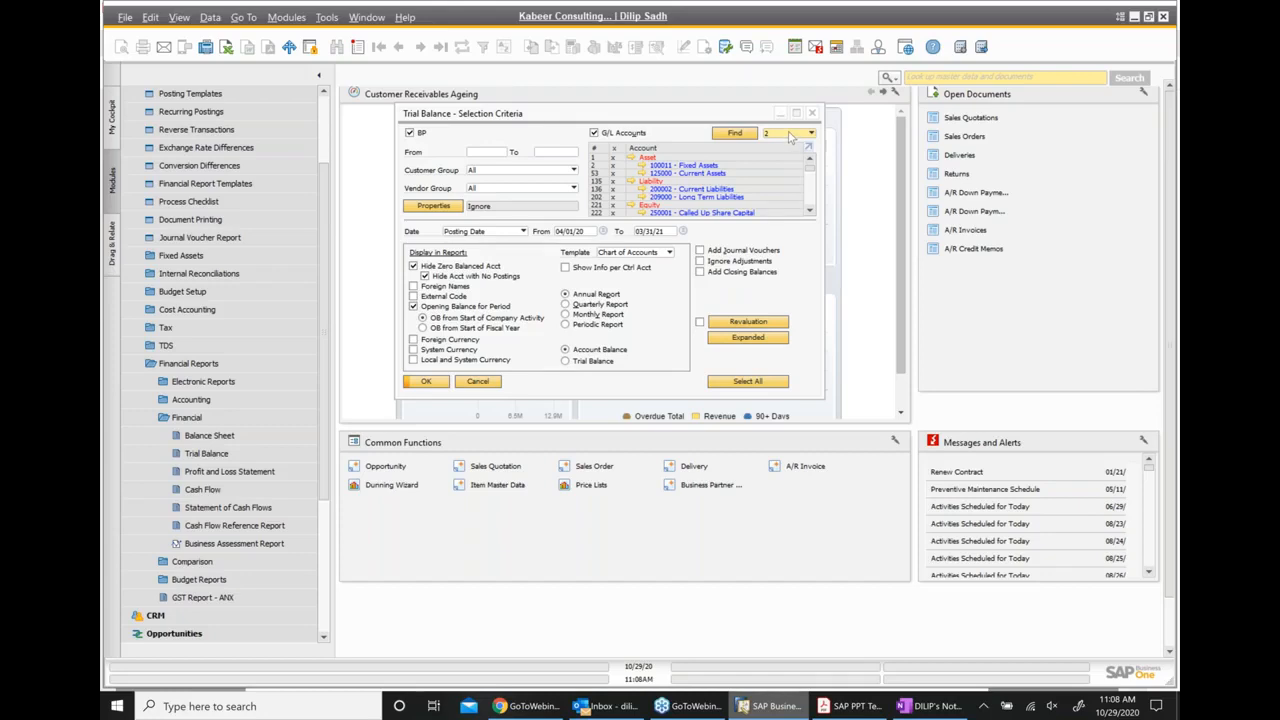
click(789, 136)
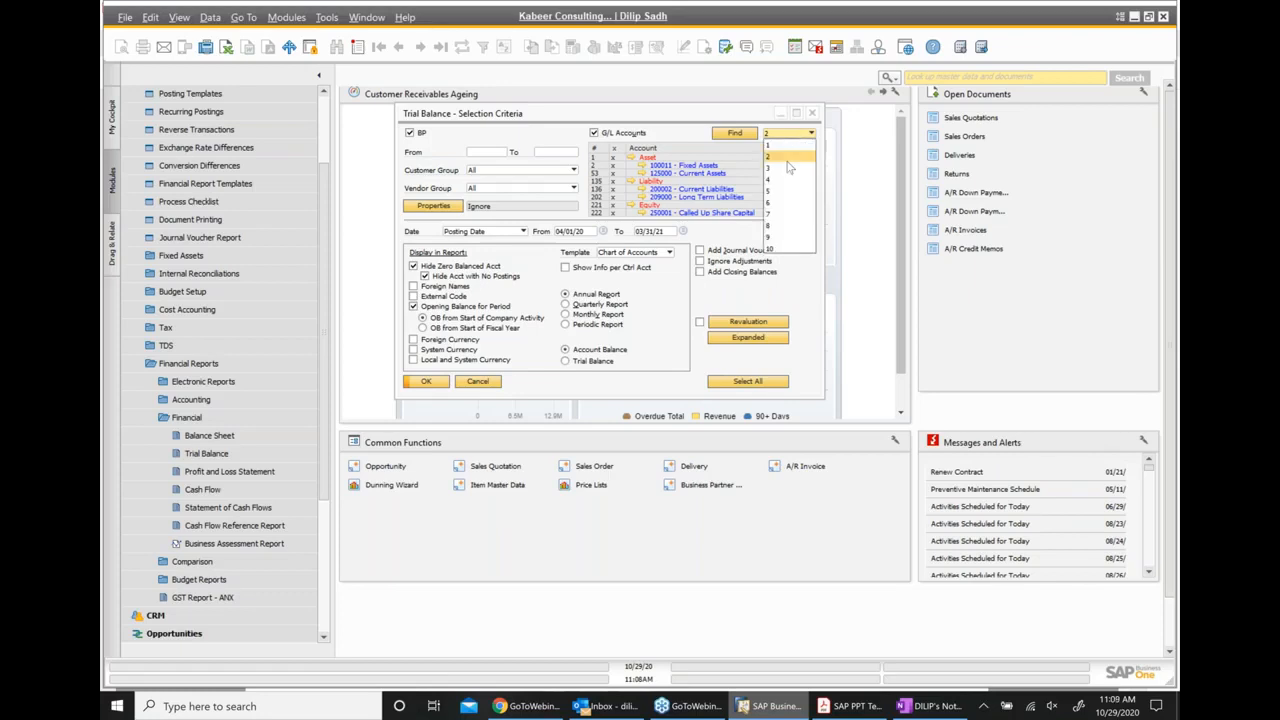
click(787, 169)
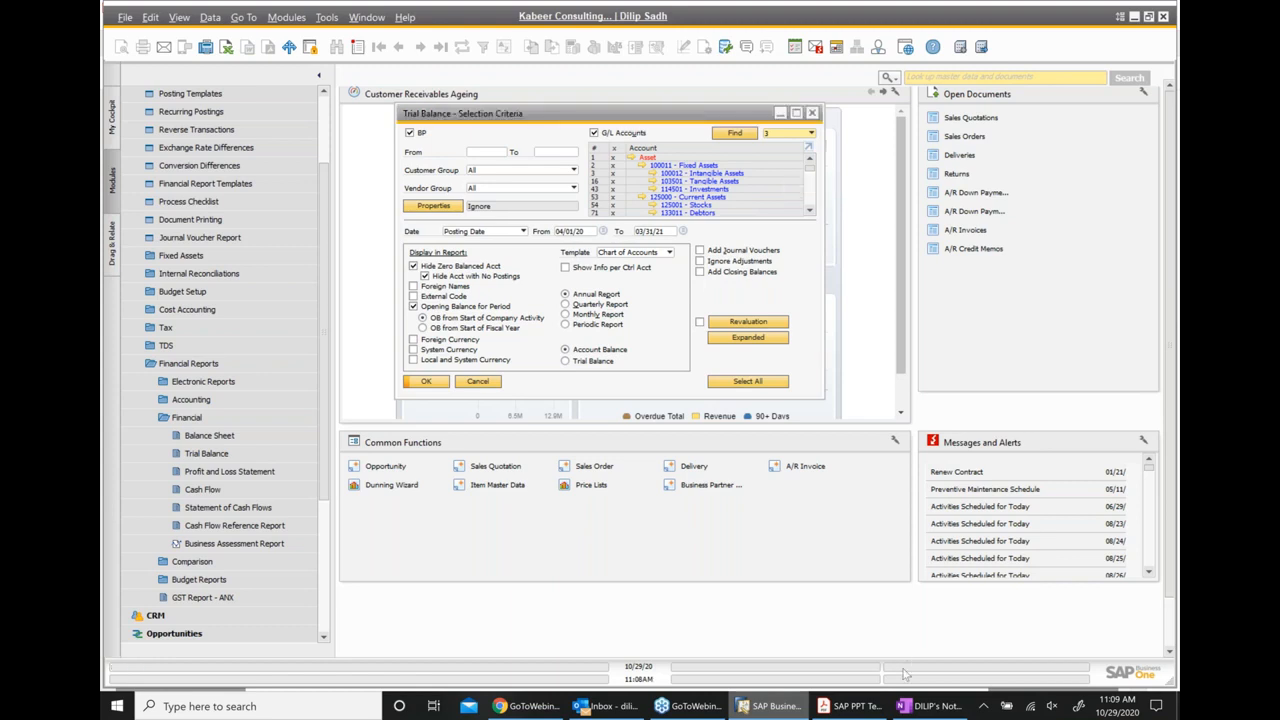
Switch to Acrobat Reader and read through the remaining Trial Balance slides up to the Profit and Loss Statement slide
click(840, 708)
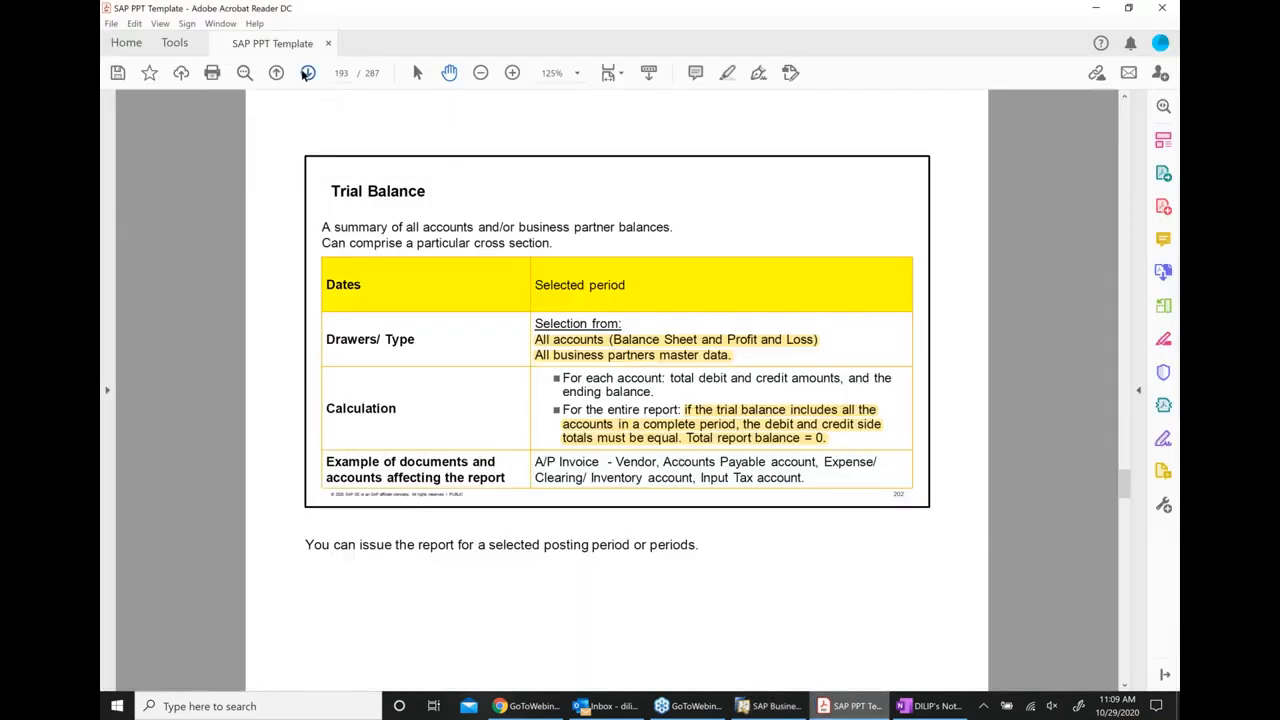
click(307, 73)
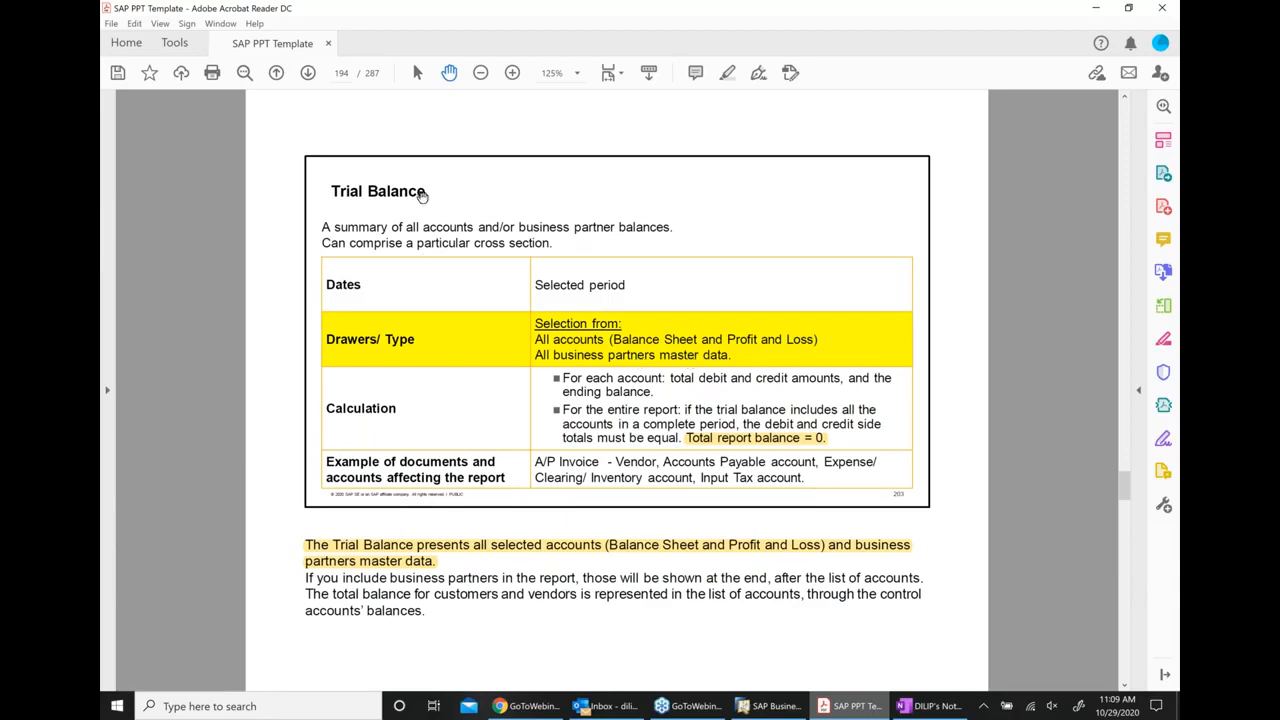
click(311, 75)
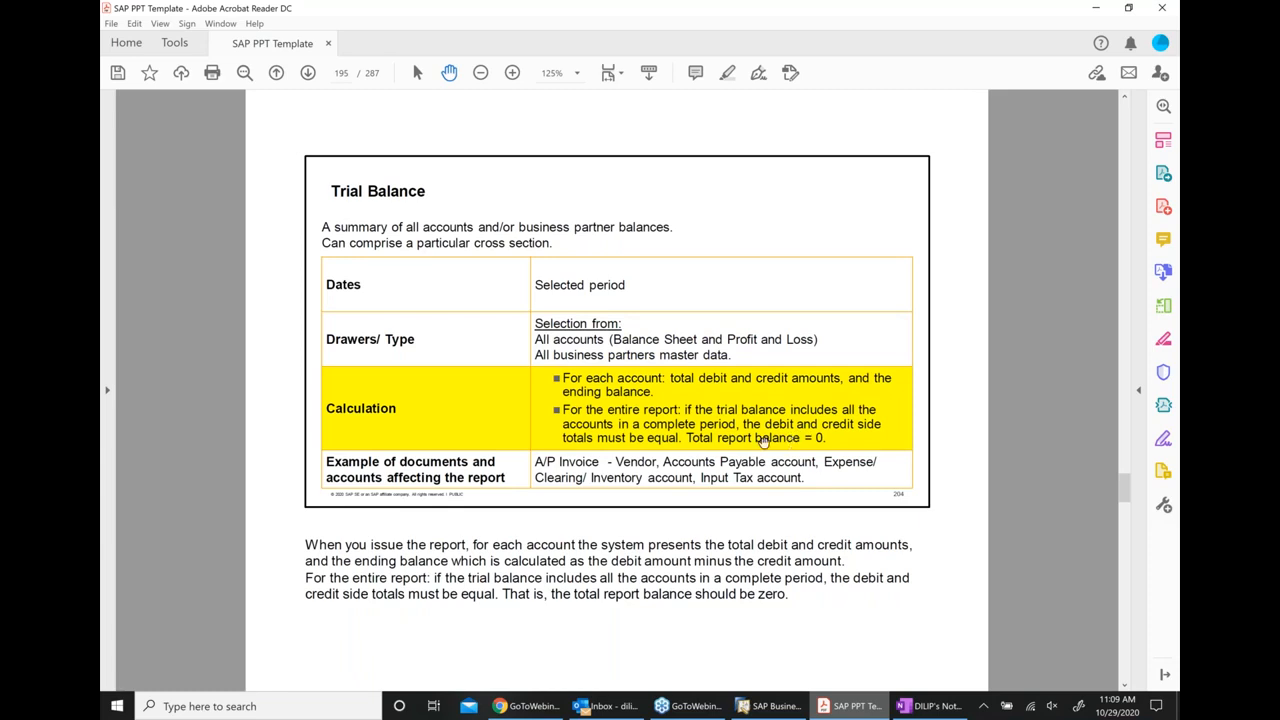
click(308, 74)
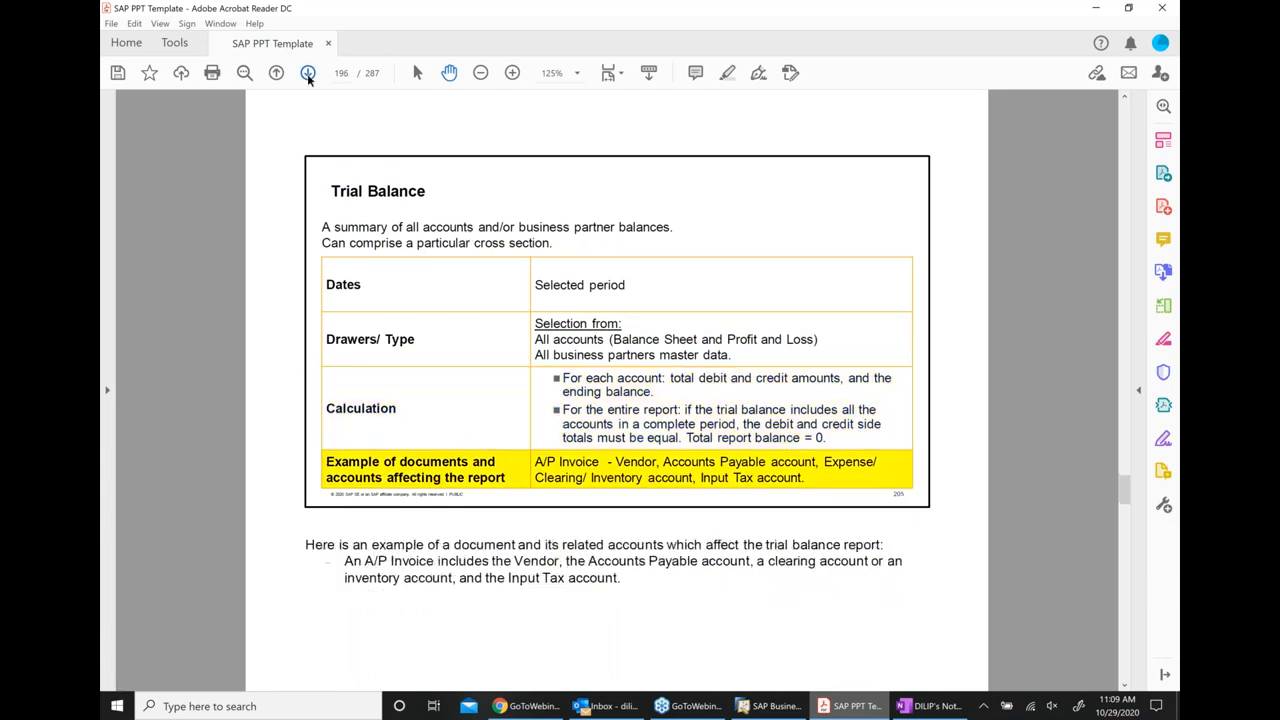
click(308, 74)
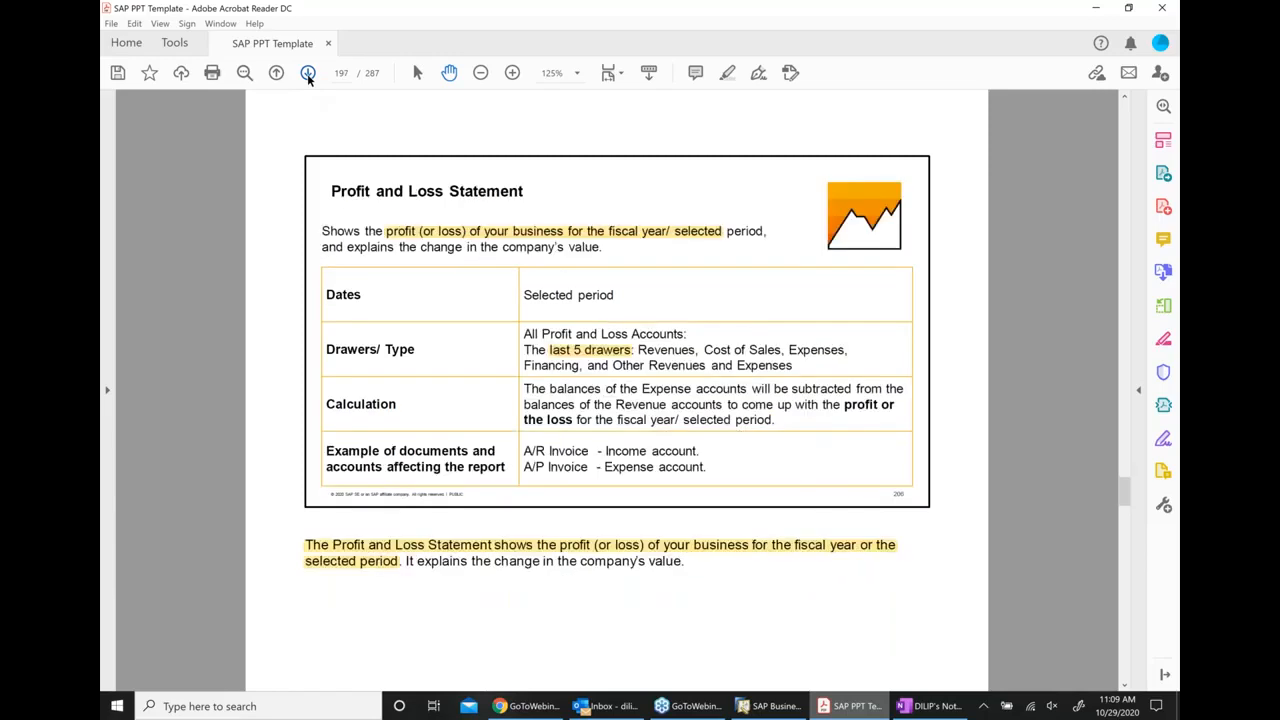
Return to SAP Business One, run the trial balance, and review the G/L account balances down to their debit and credit totals
click(783, 706)
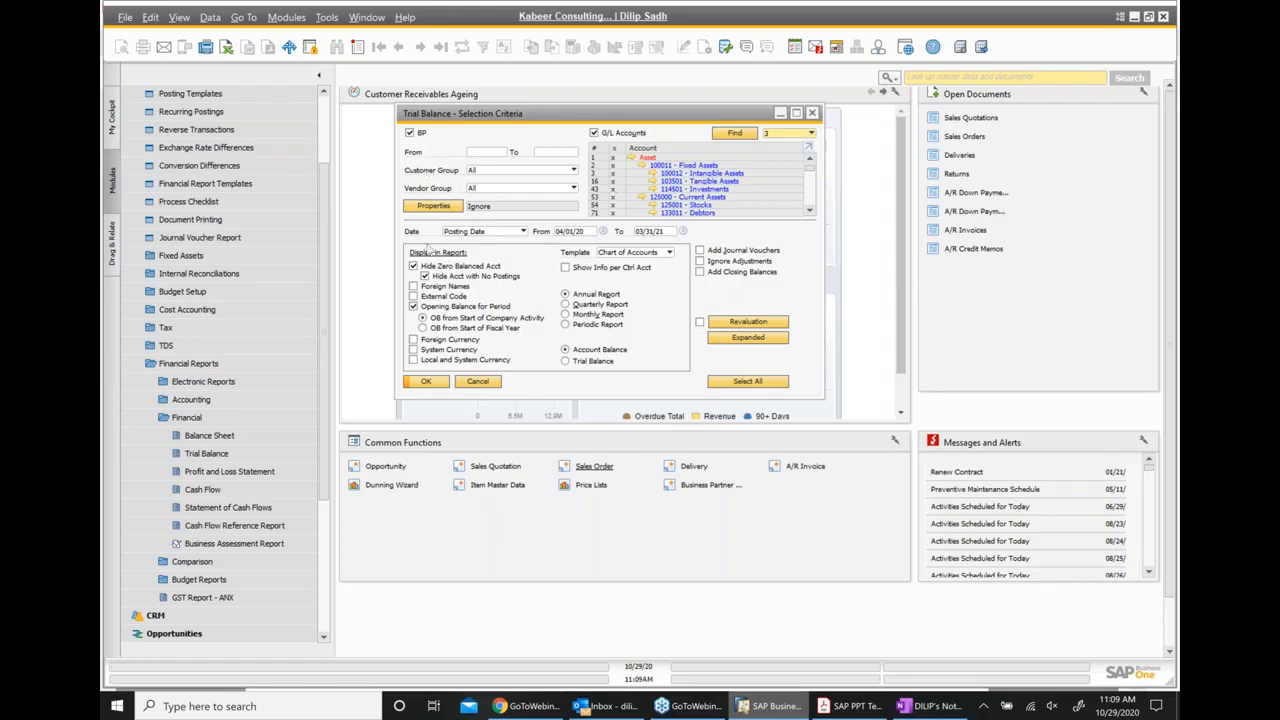
click(426, 382)
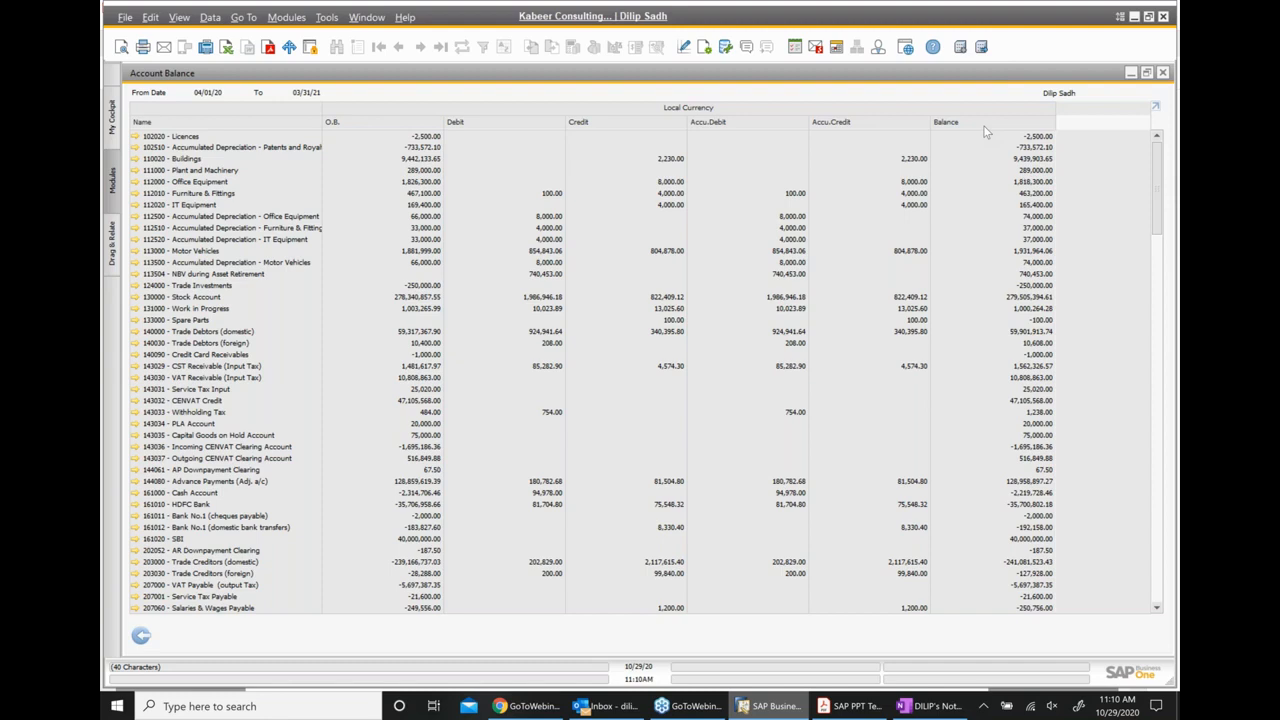
scroll(1007, 243, down, 4)
scroll(1007, 243, down, 14)
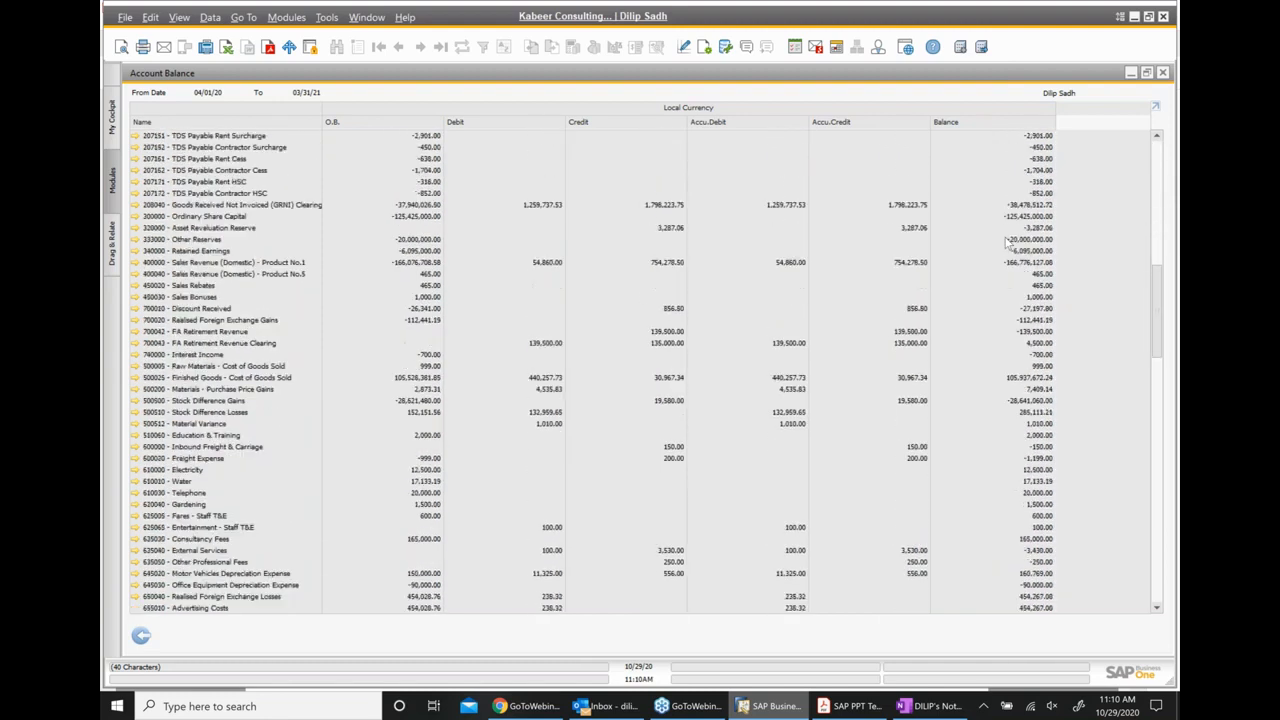
scroll(1007, 243, down, 6)
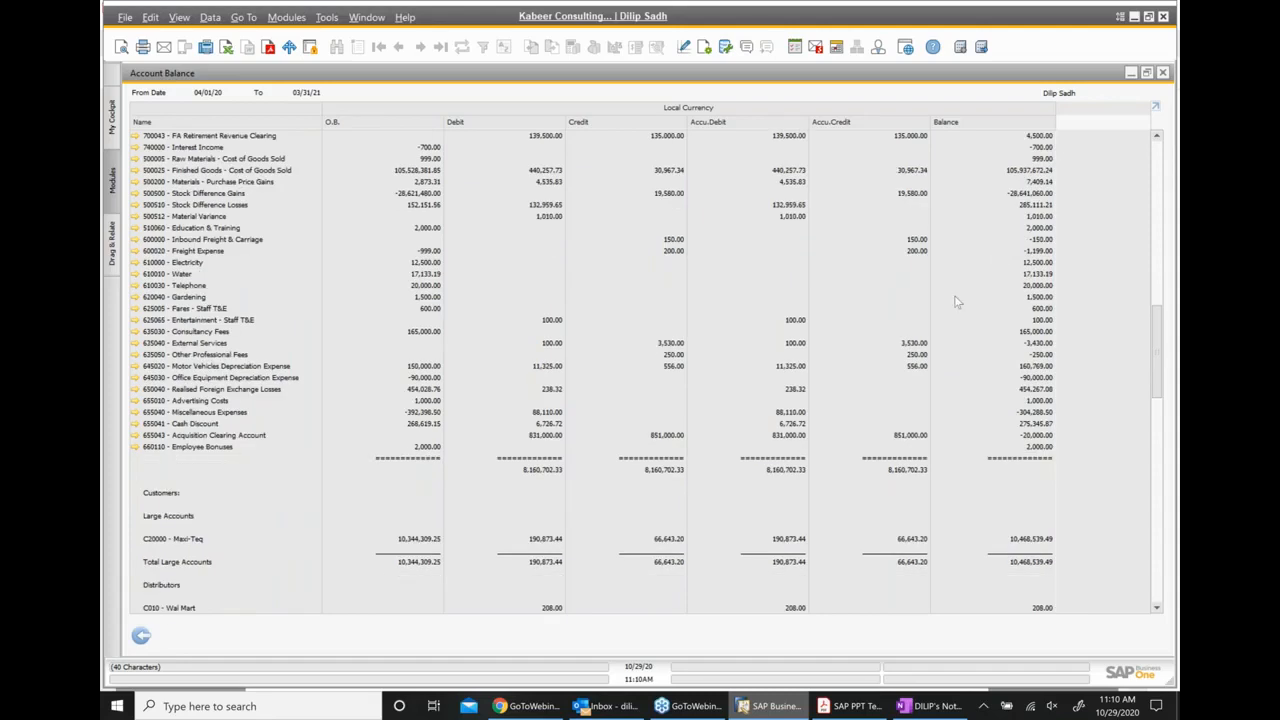
scroll(928, 362, down, 1)
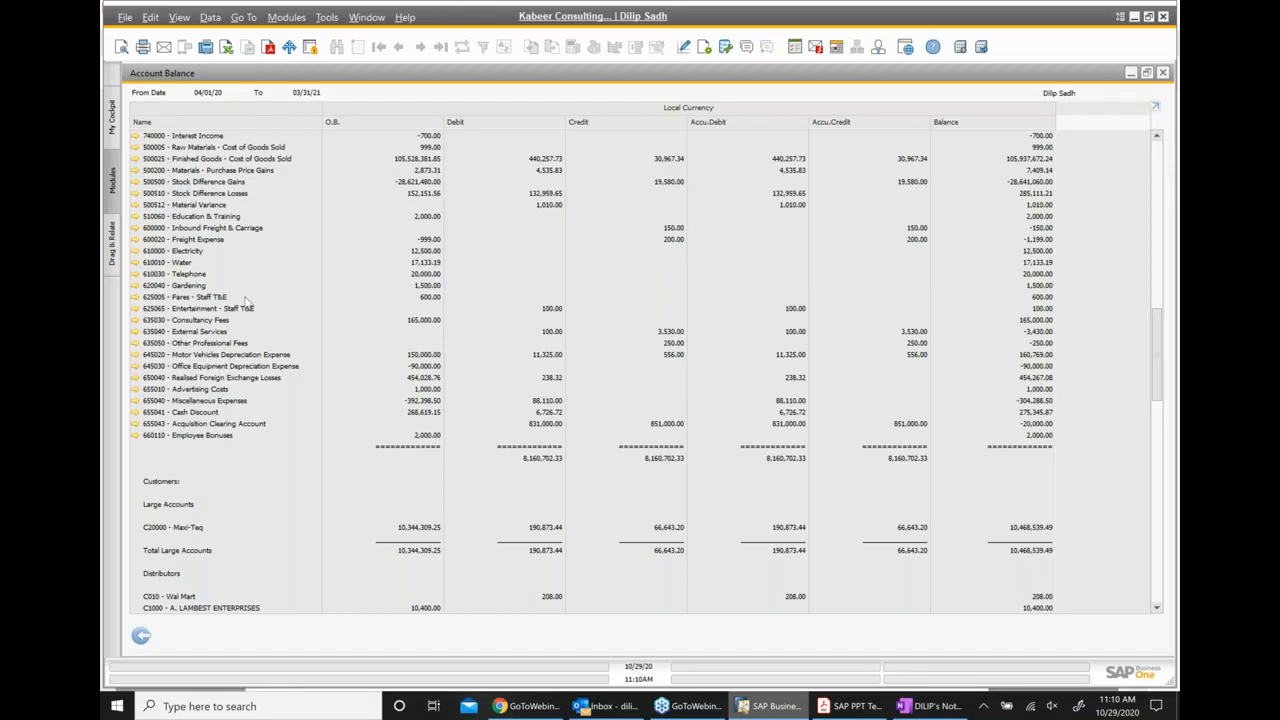
Examine the customer and vendor balances by group down to the vendor total, and close the trial balance report
scroll(638, 412, down, 3)
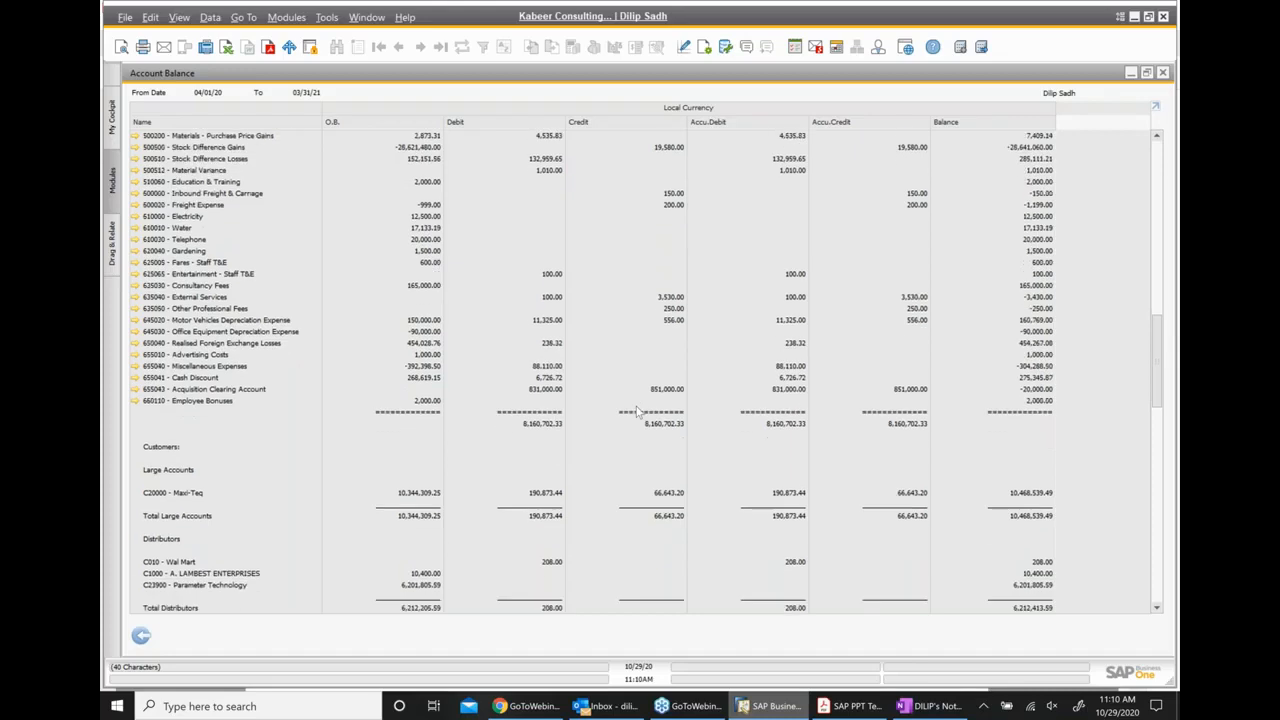
scroll(638, 412, down, 3)
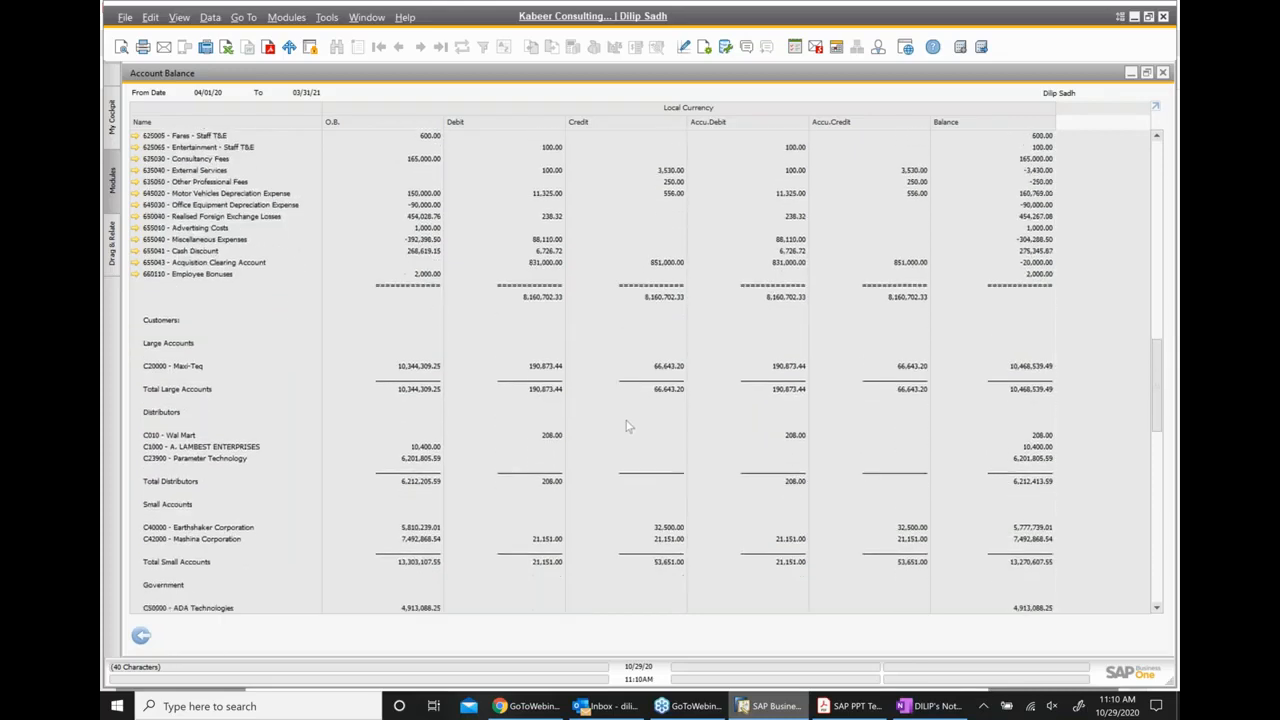
scroll(627, 414, down, 2)
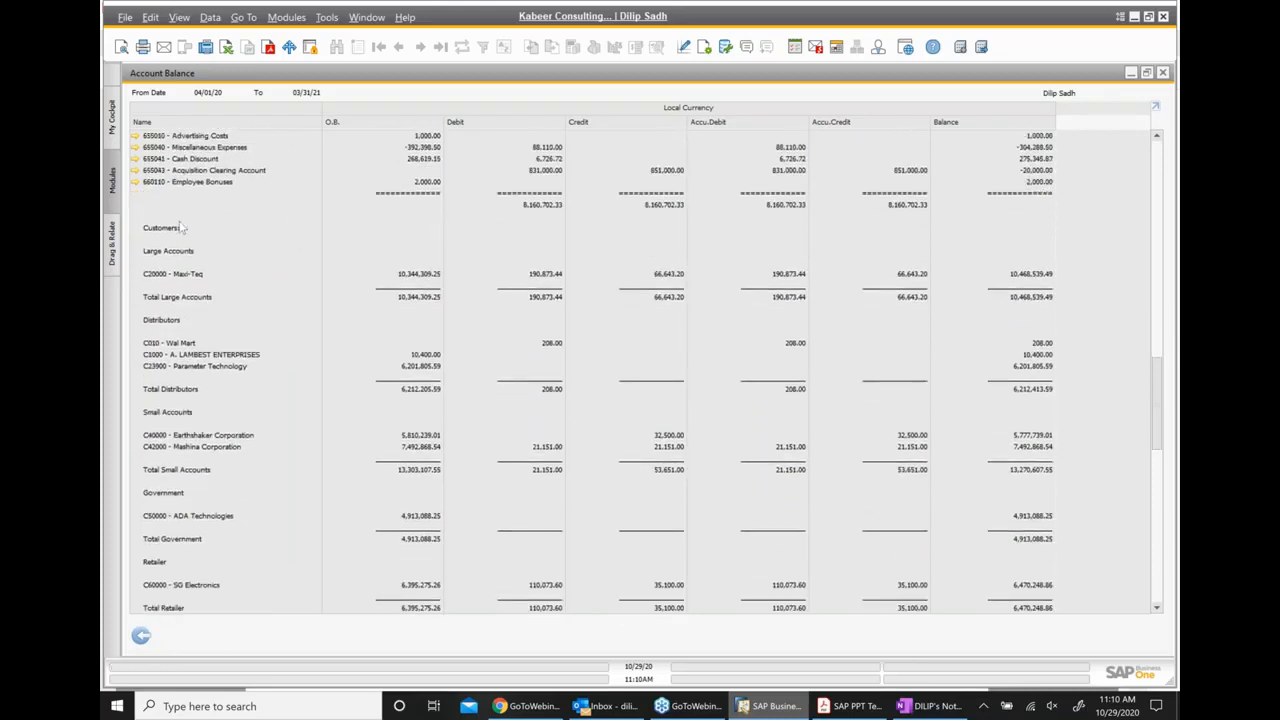
scroll(690, 427, down, 2)
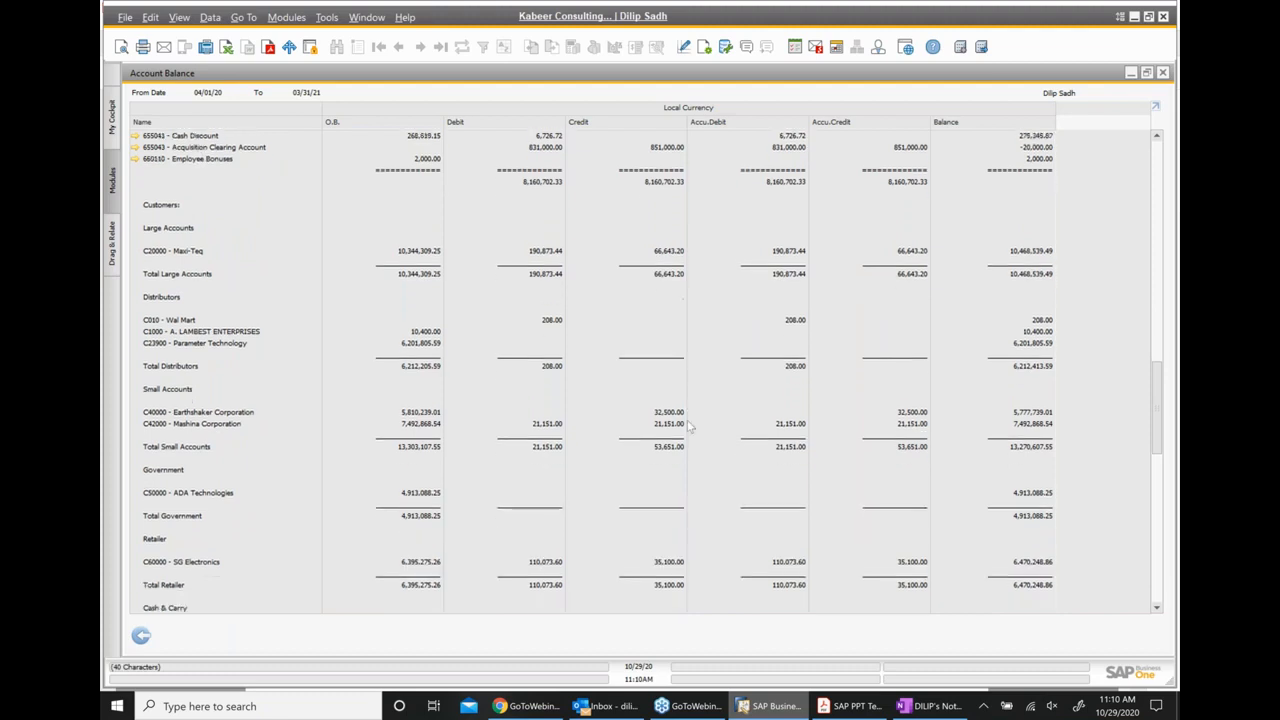
scroll(688, 427, down, 2)
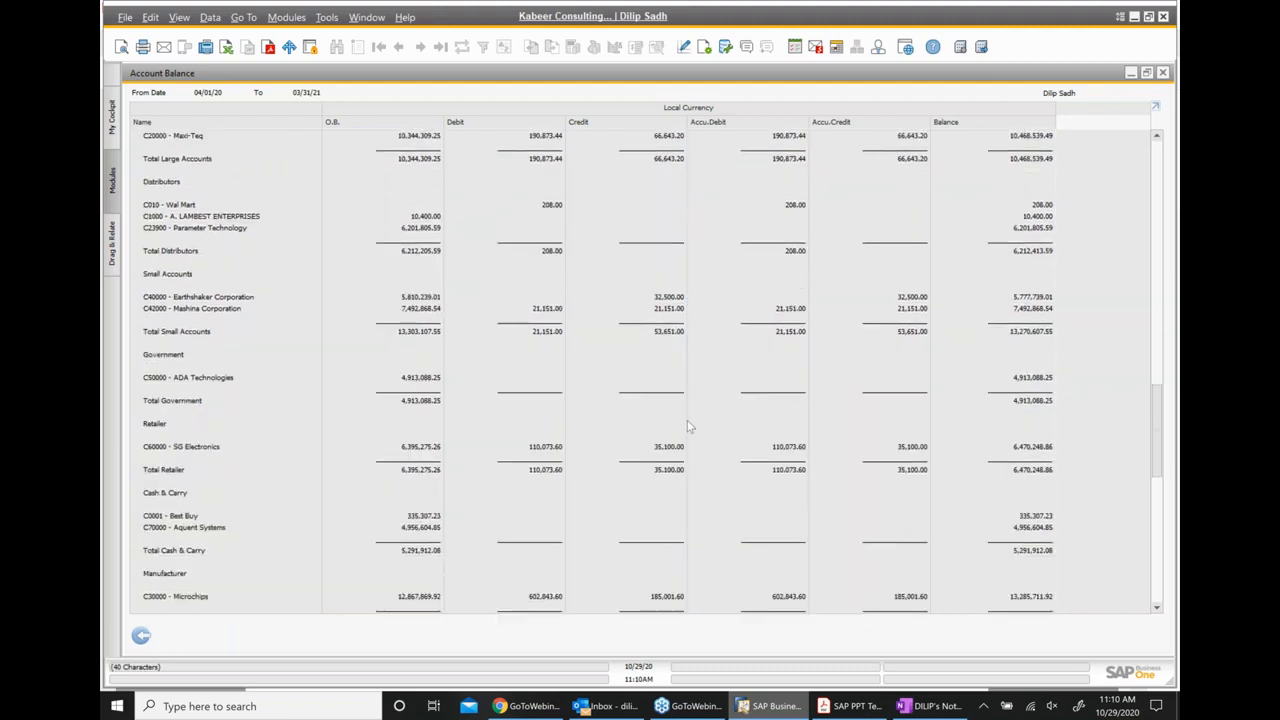
scroll(688, 427, down, 2)
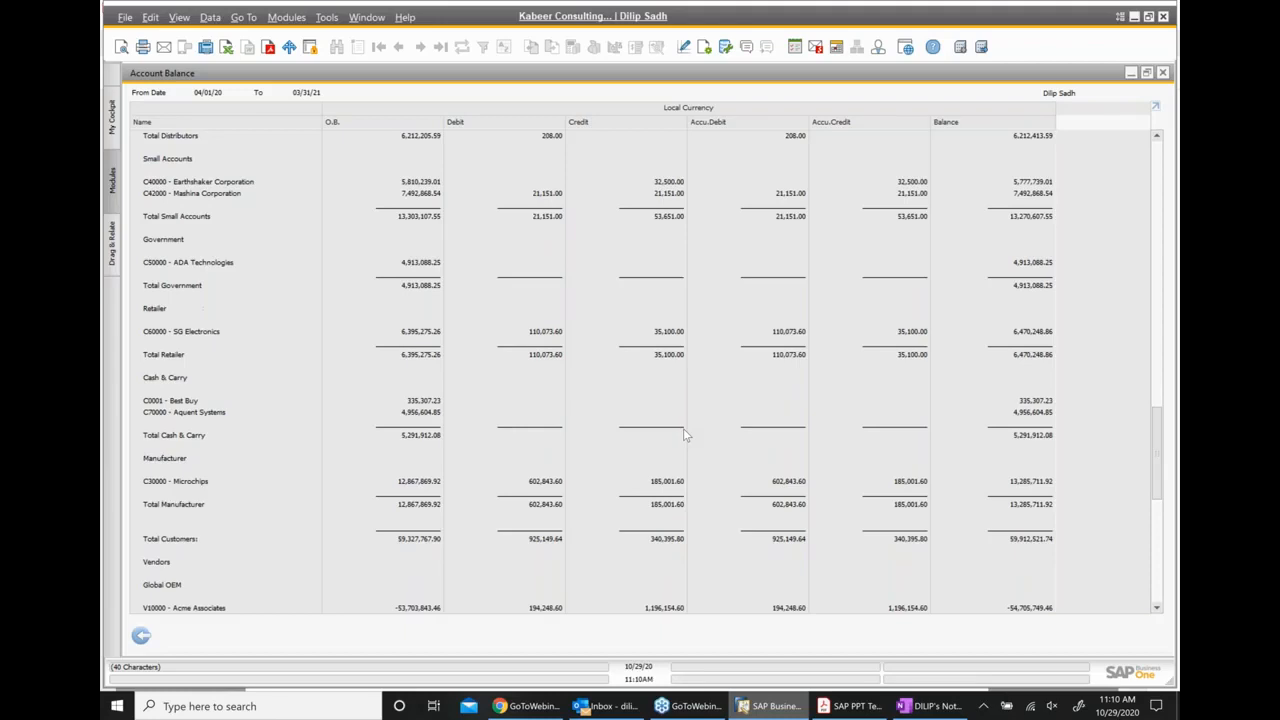
scroll(684, 434, down, 1)
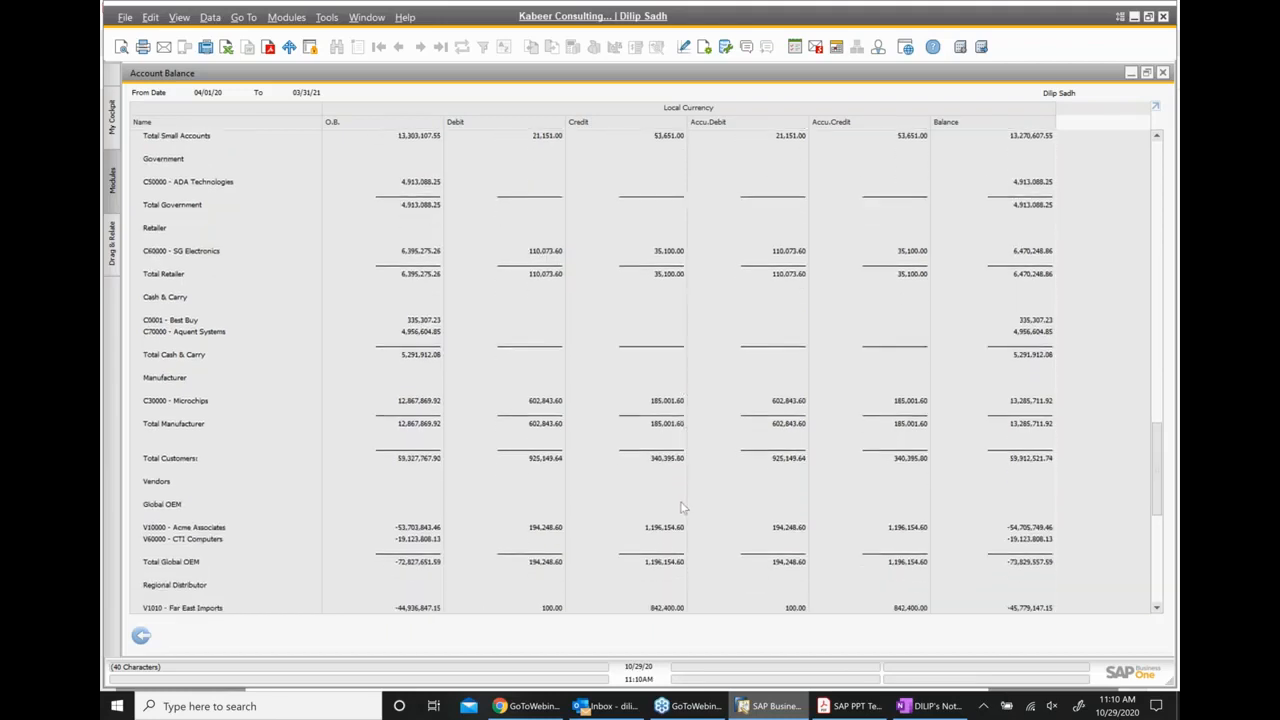
scroll(687, 435, down, 1)
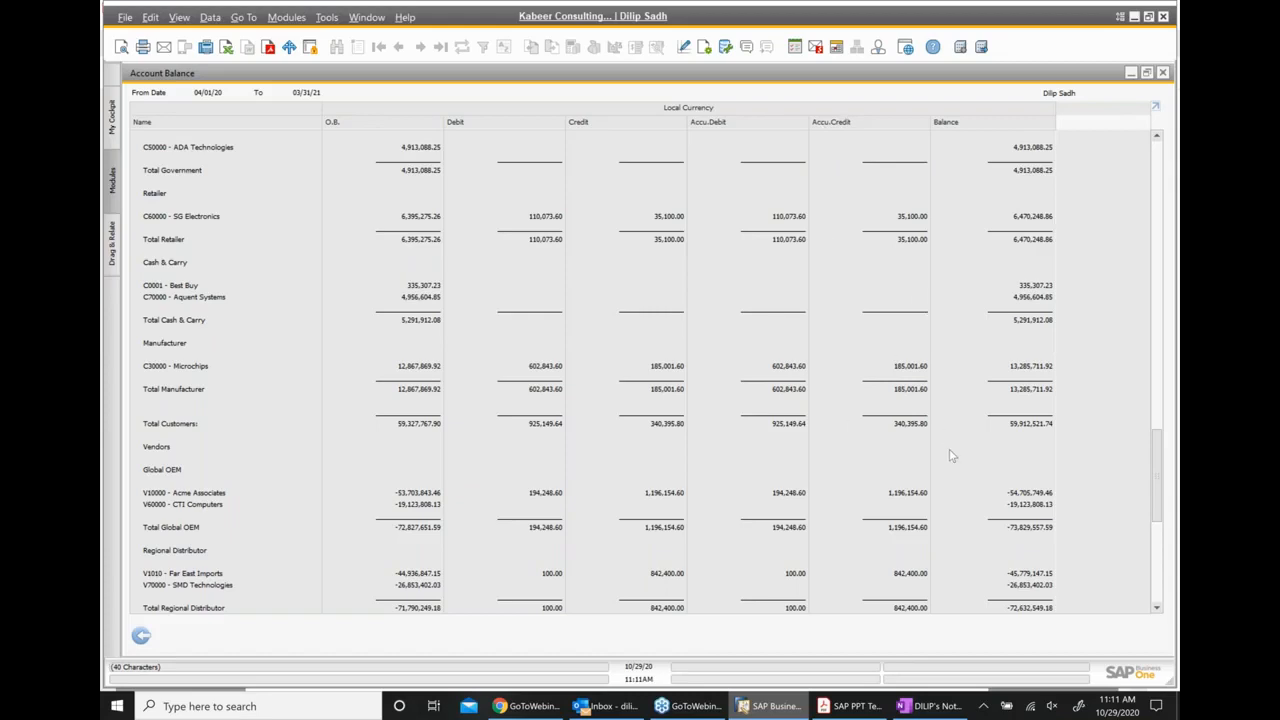
scroll(951, 455, down, 5)
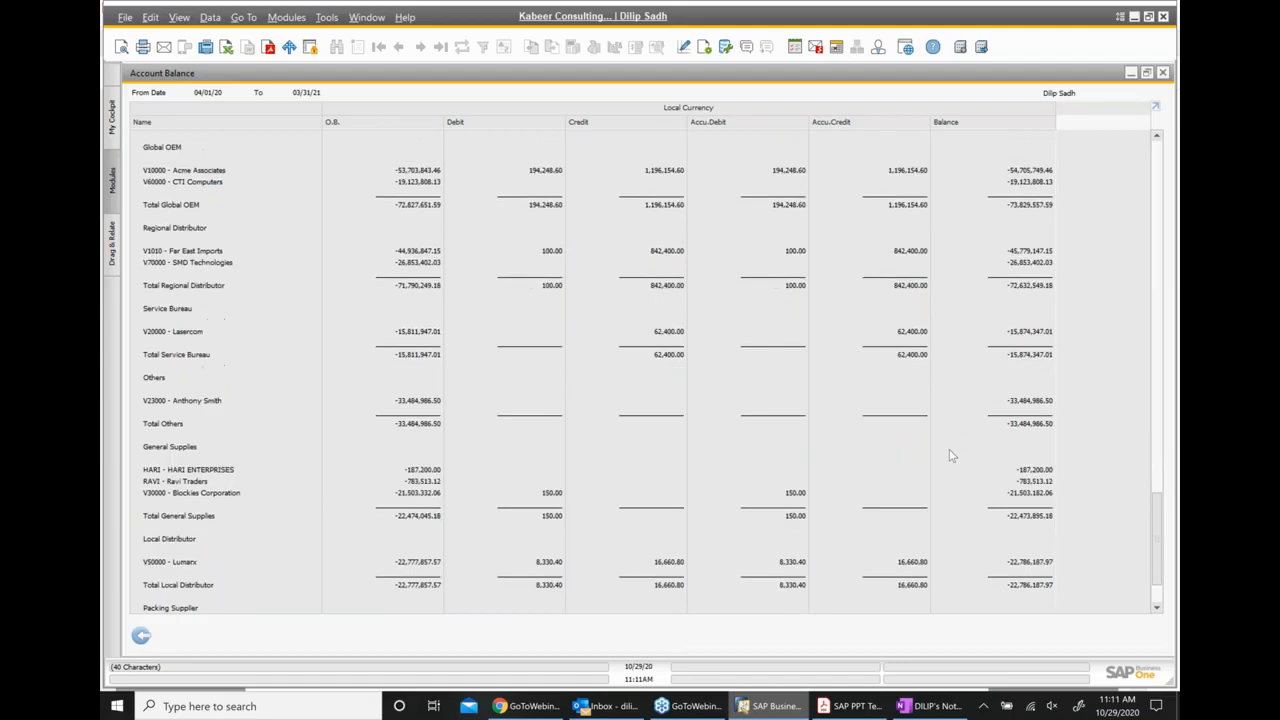
scroll(951, 455, down, 2)
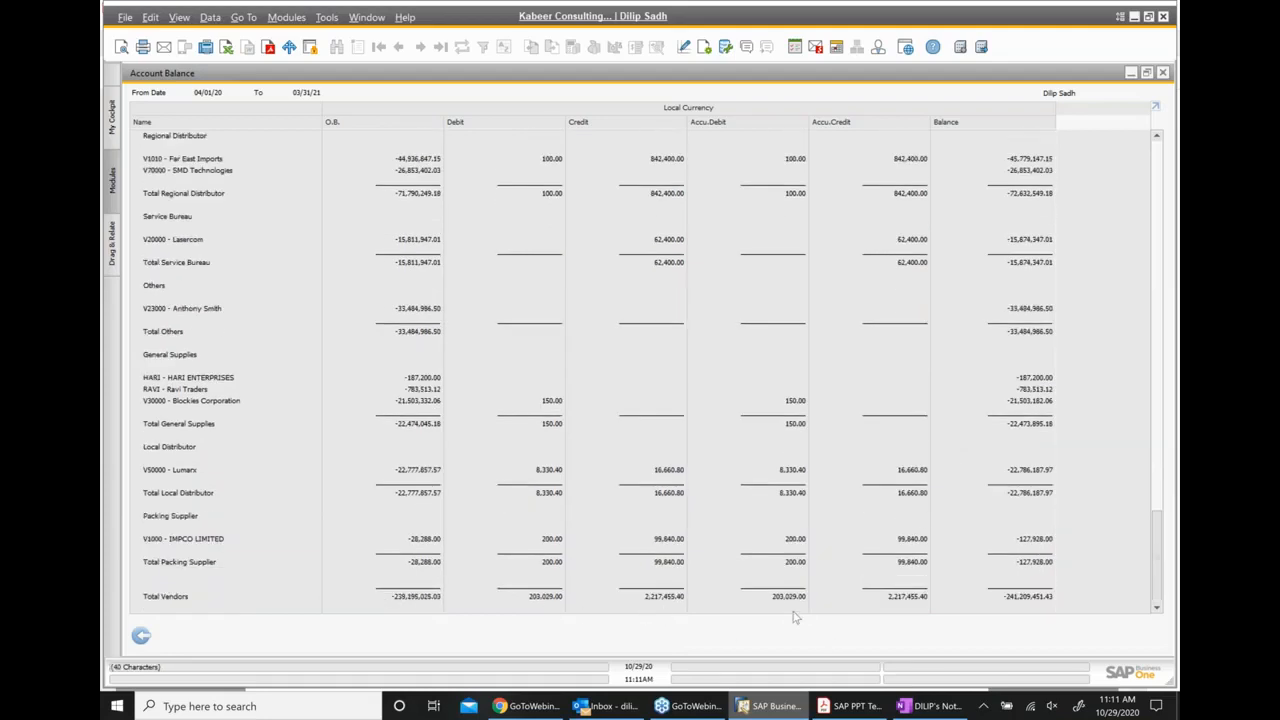
click(1162, 73)
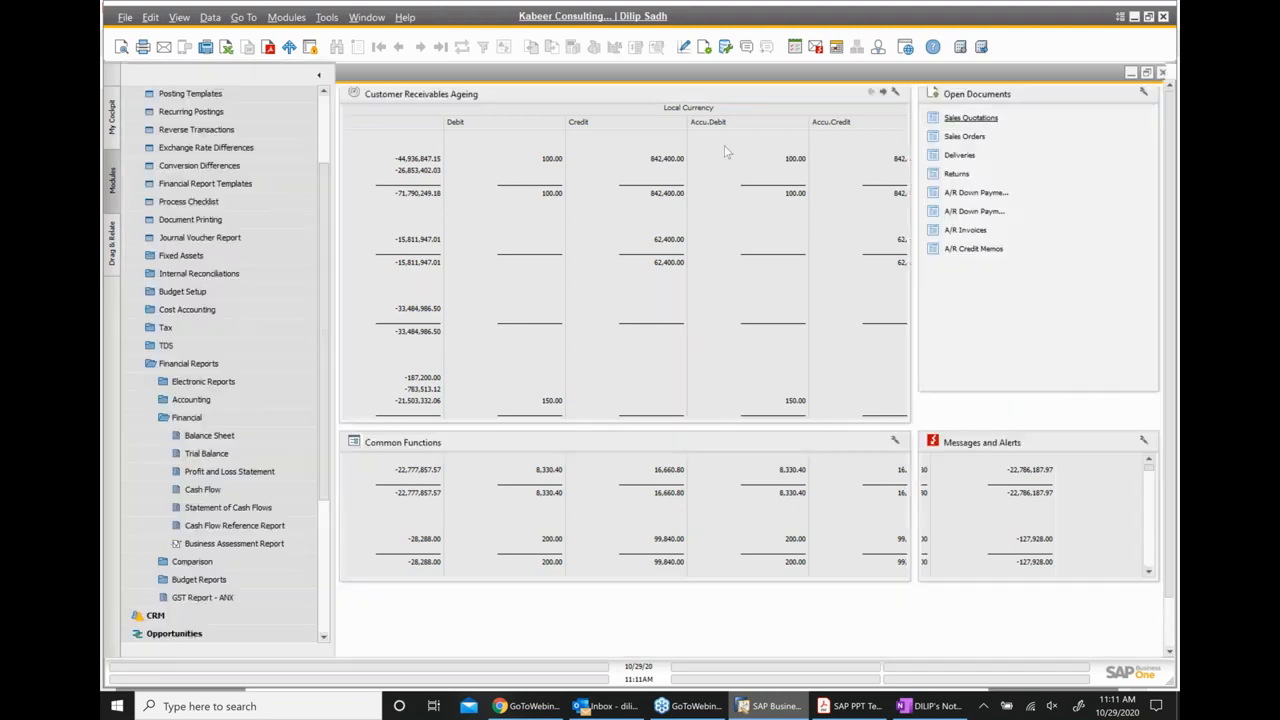
Reopen the trial balance selection and run the report with business partners and all G/L accounts included
click(210, 454)
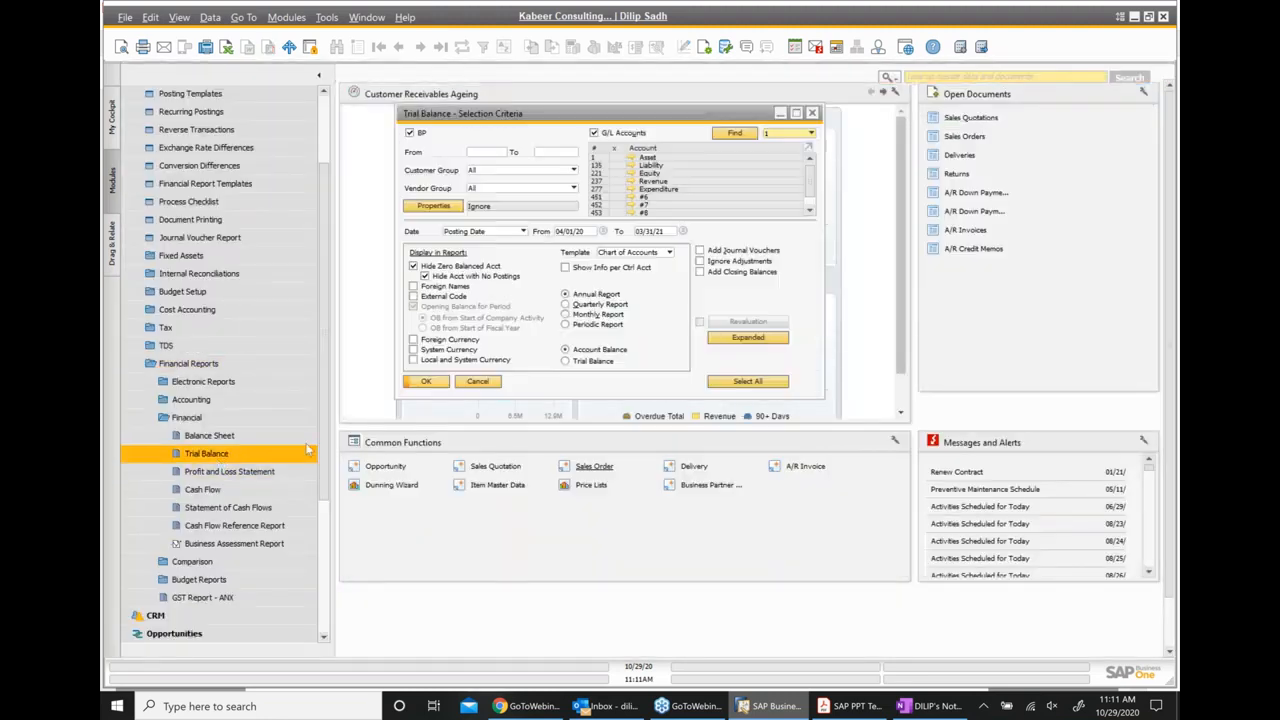
click(410, 133)
click(748, 382)
click(427, 381)
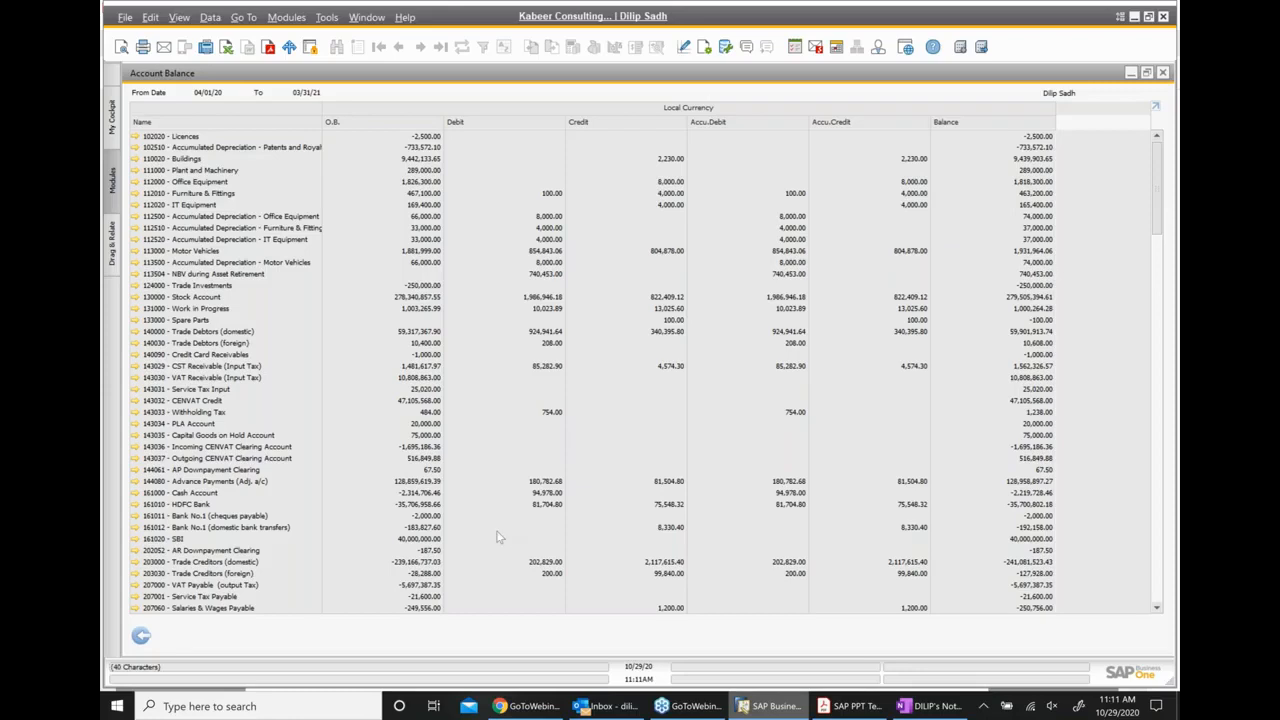
Review the G/L account totals and the customer section of the rerun trial balance, and close the report
scroll(498, 537, down, 11)
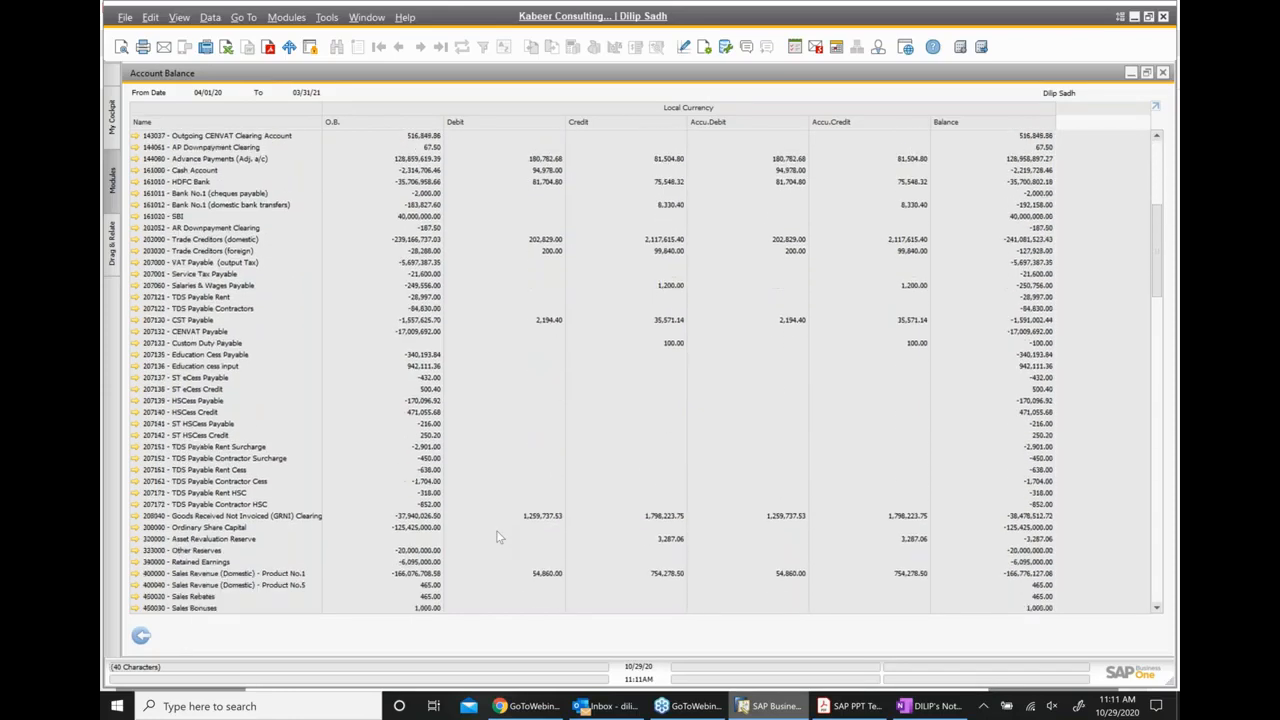
scroll(498, 537, down, 18)
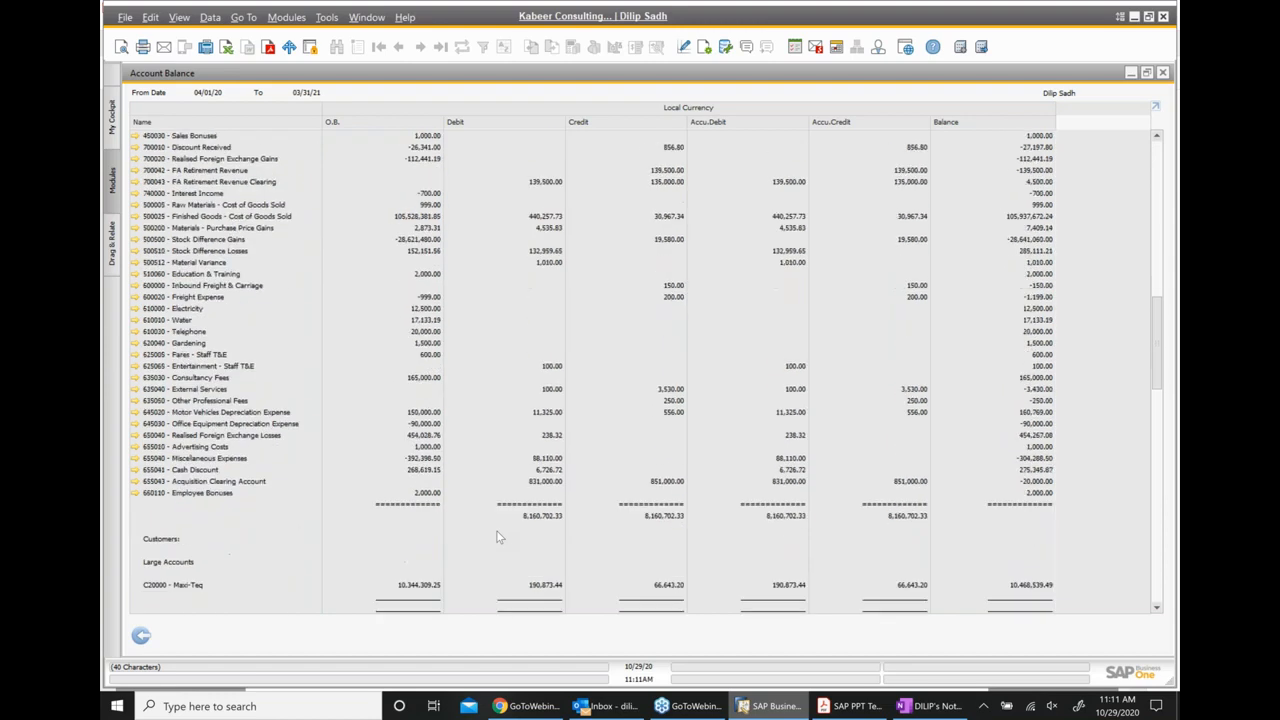
scroll(498, 537, down, 2)
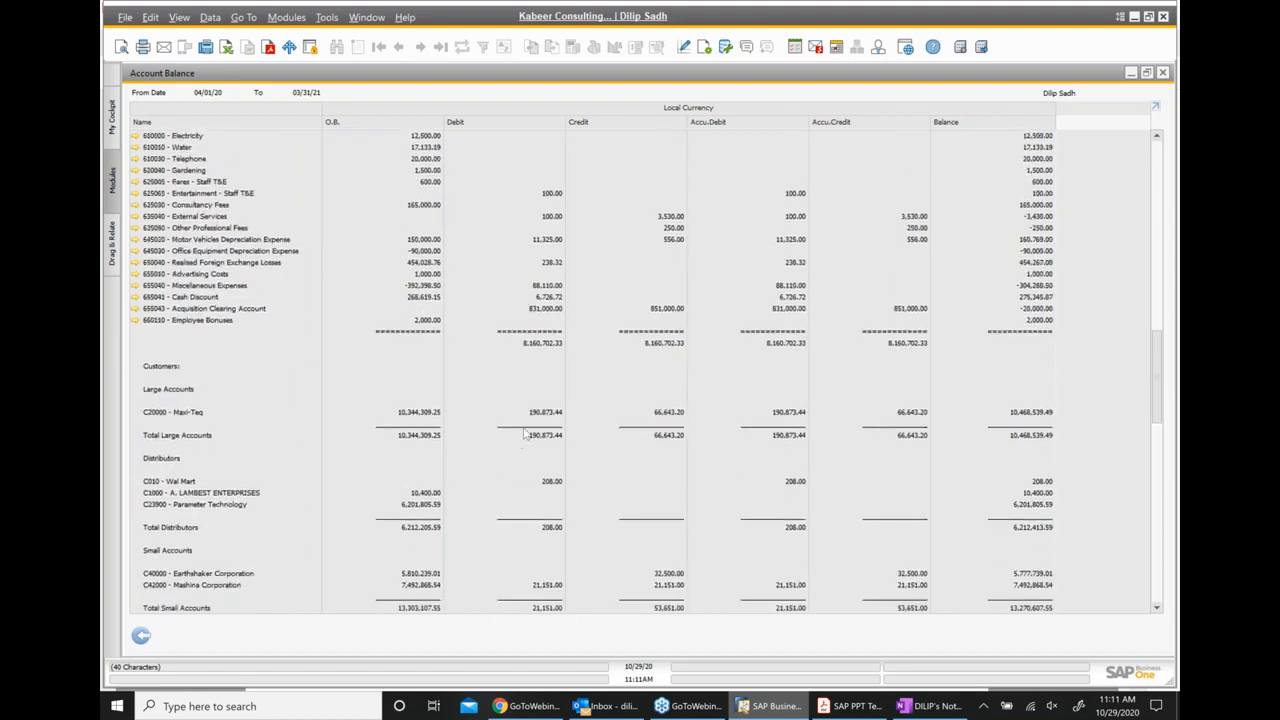
scroll(565, 413, down, 2)
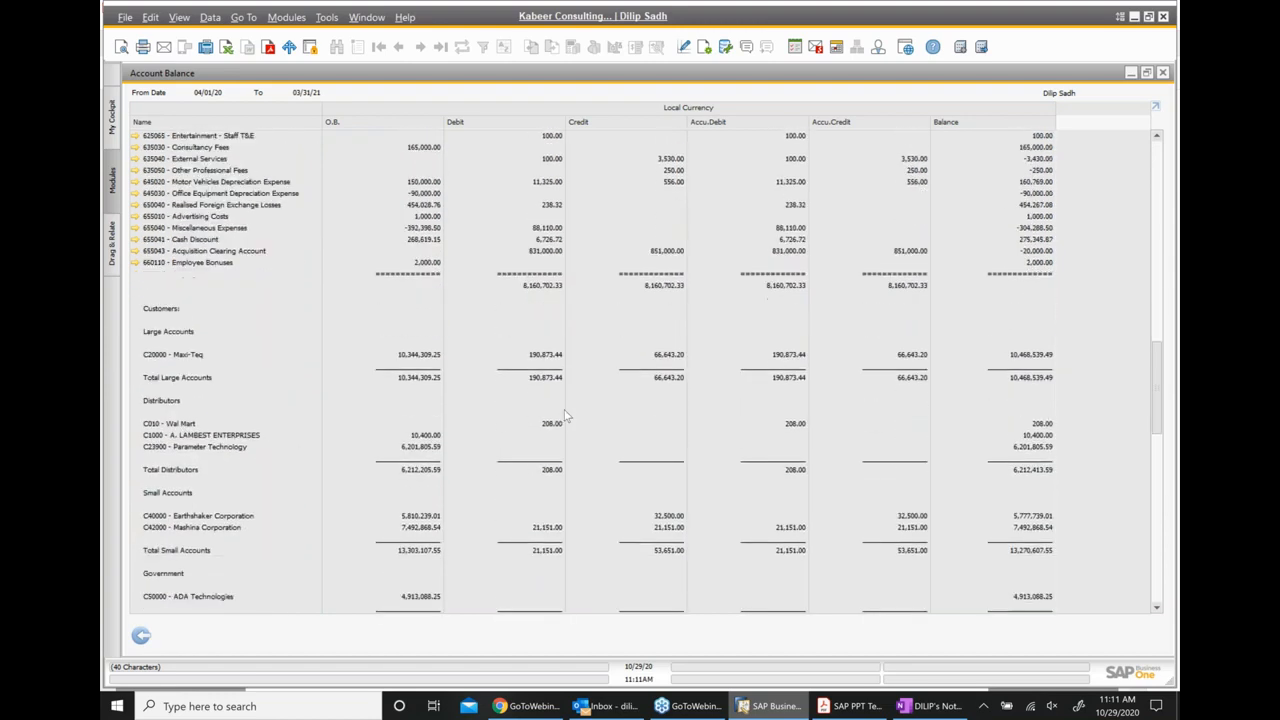
click(1162, 73)
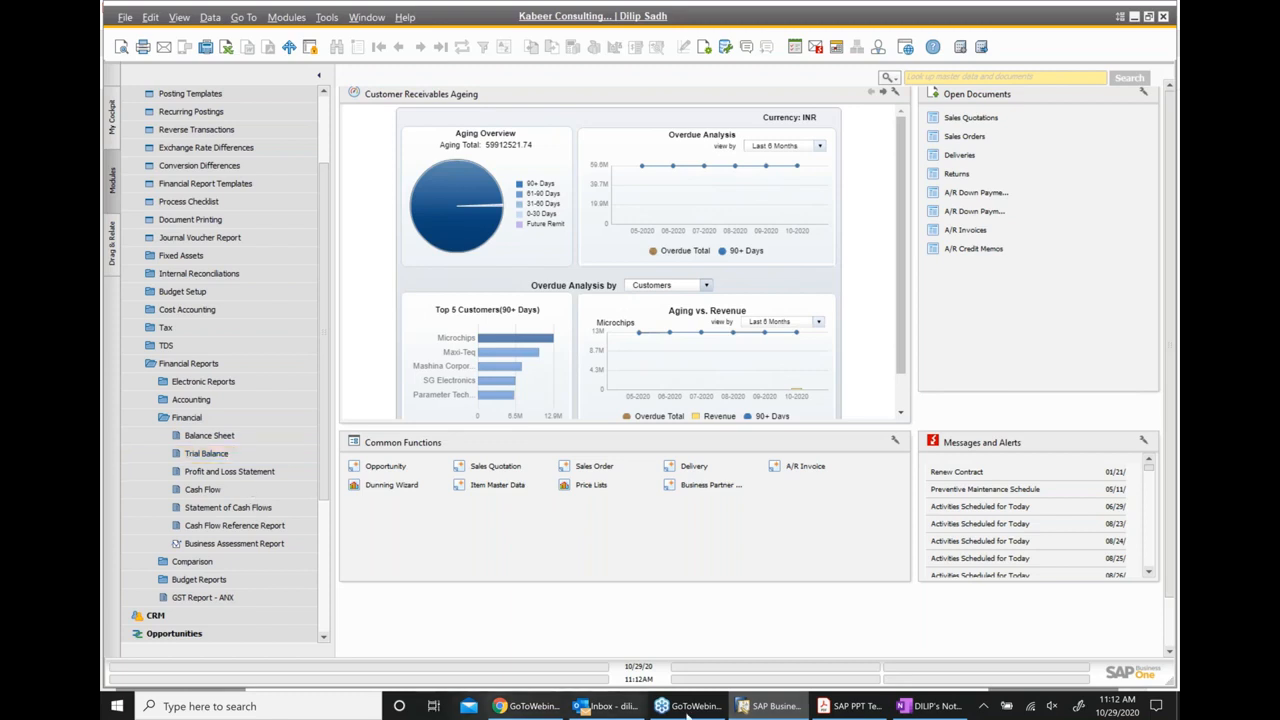
Switch to Acrobat Reader, read the Profit and Loss Statement slide, and select its highlighted phrase about the business's profit or loss
click(851, 706)
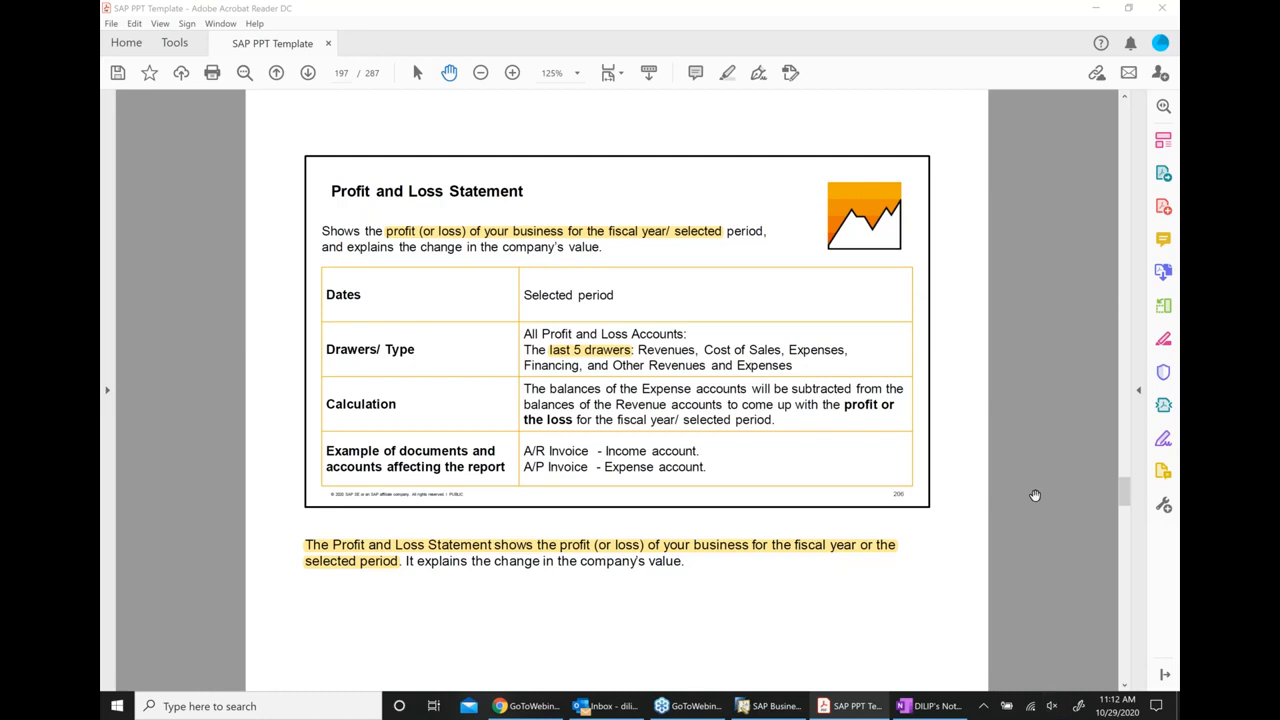
scroll(1035, 495, down, 1)
scroll(1035, 495, down, 1)
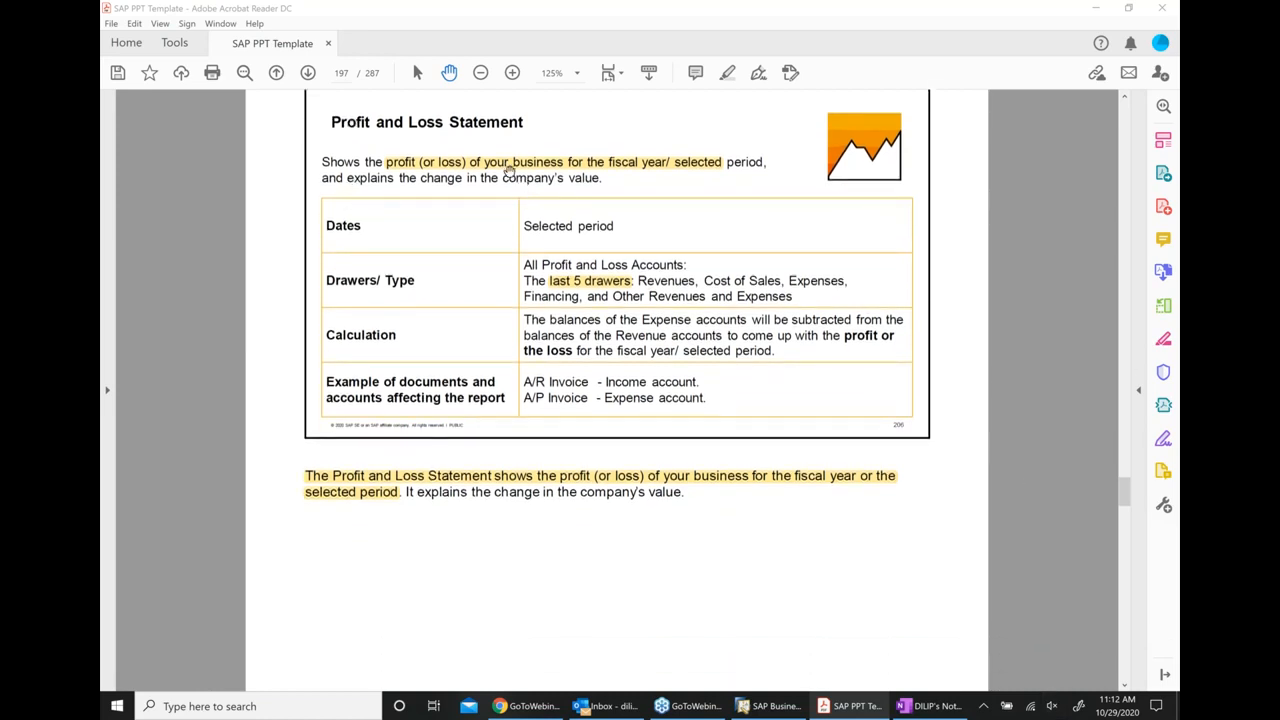
click(506, 166)
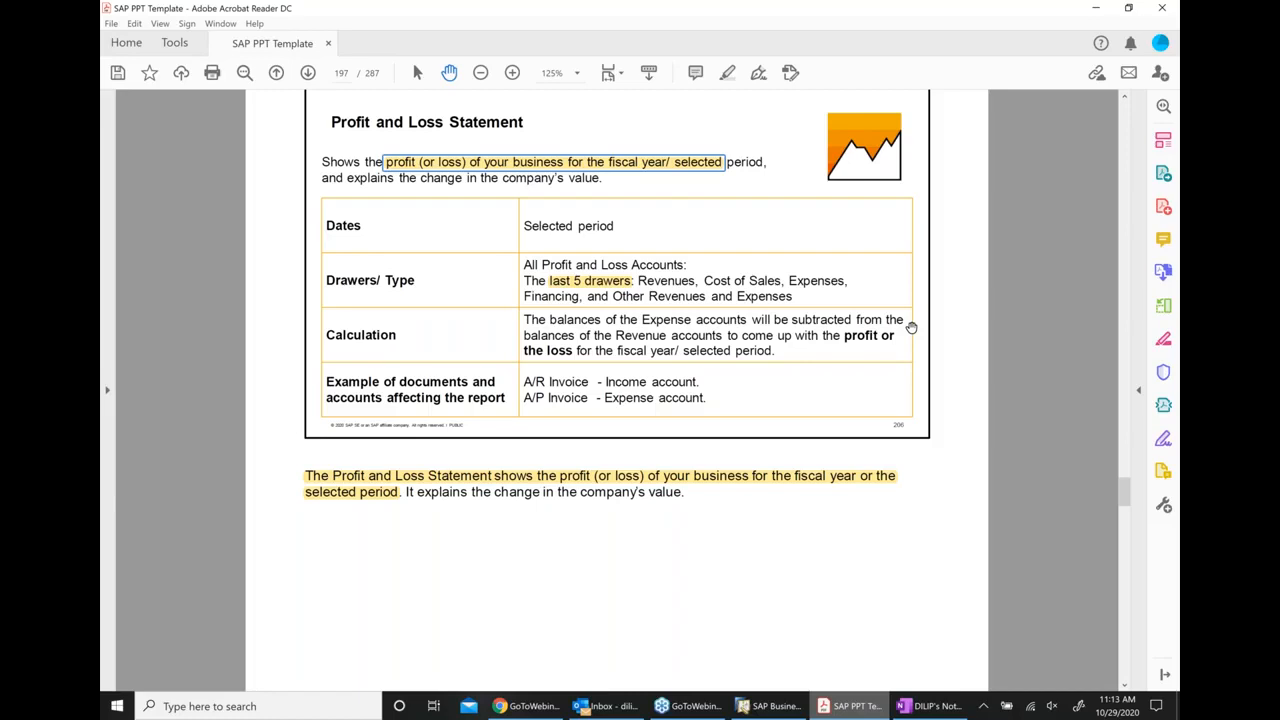
Switch to SAP Business One, open the Profit and Loss Statement selection criteria, and look through the date type options
click(768, 710)
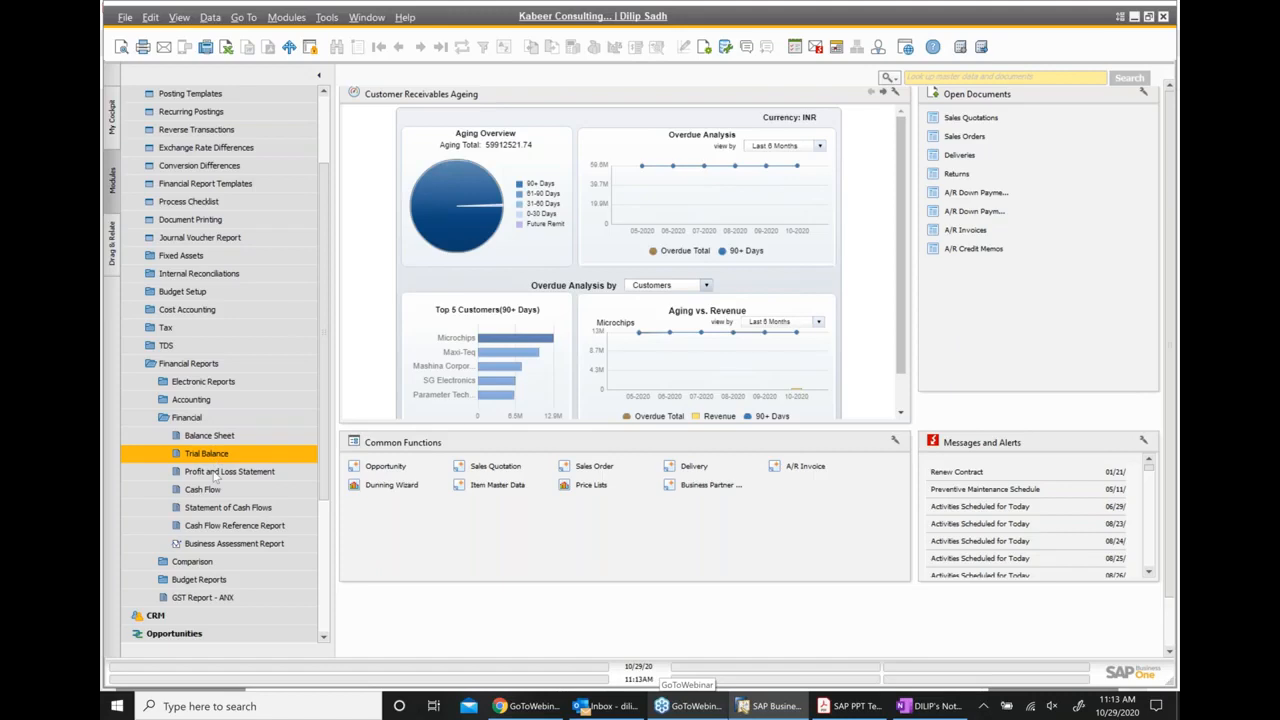
click(286, 480)
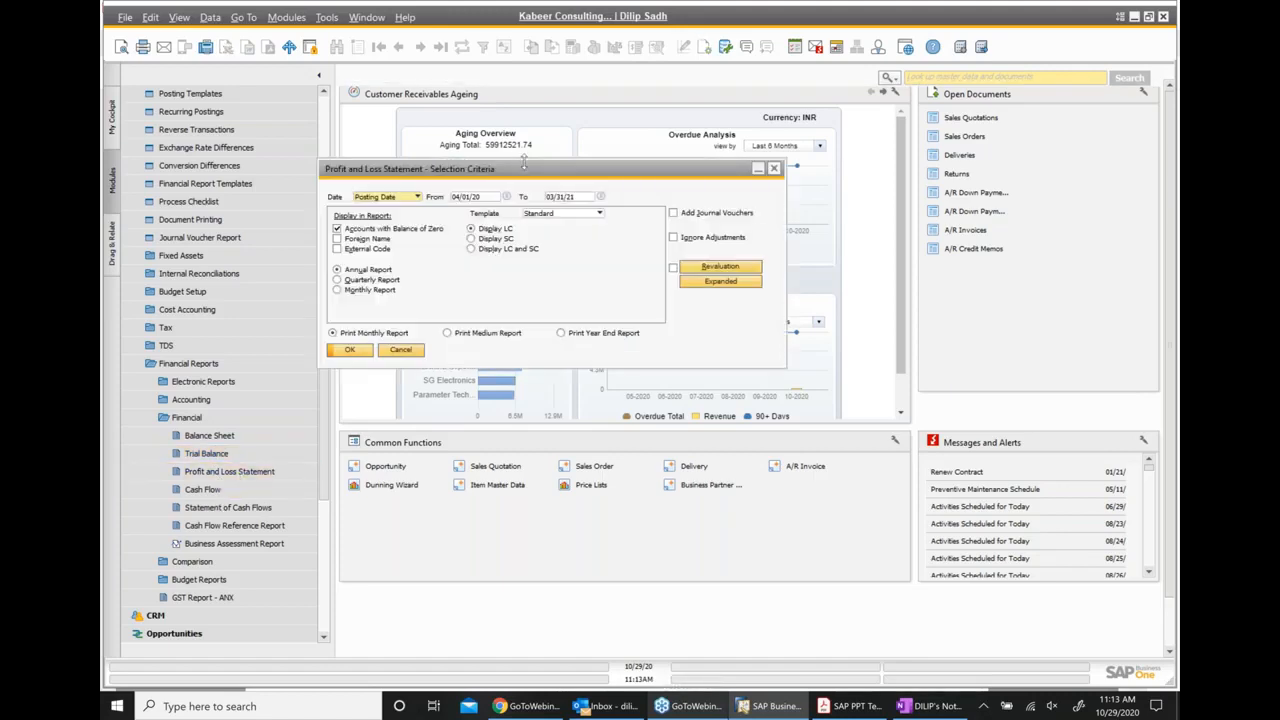
drag(527, 174, 555, 167)
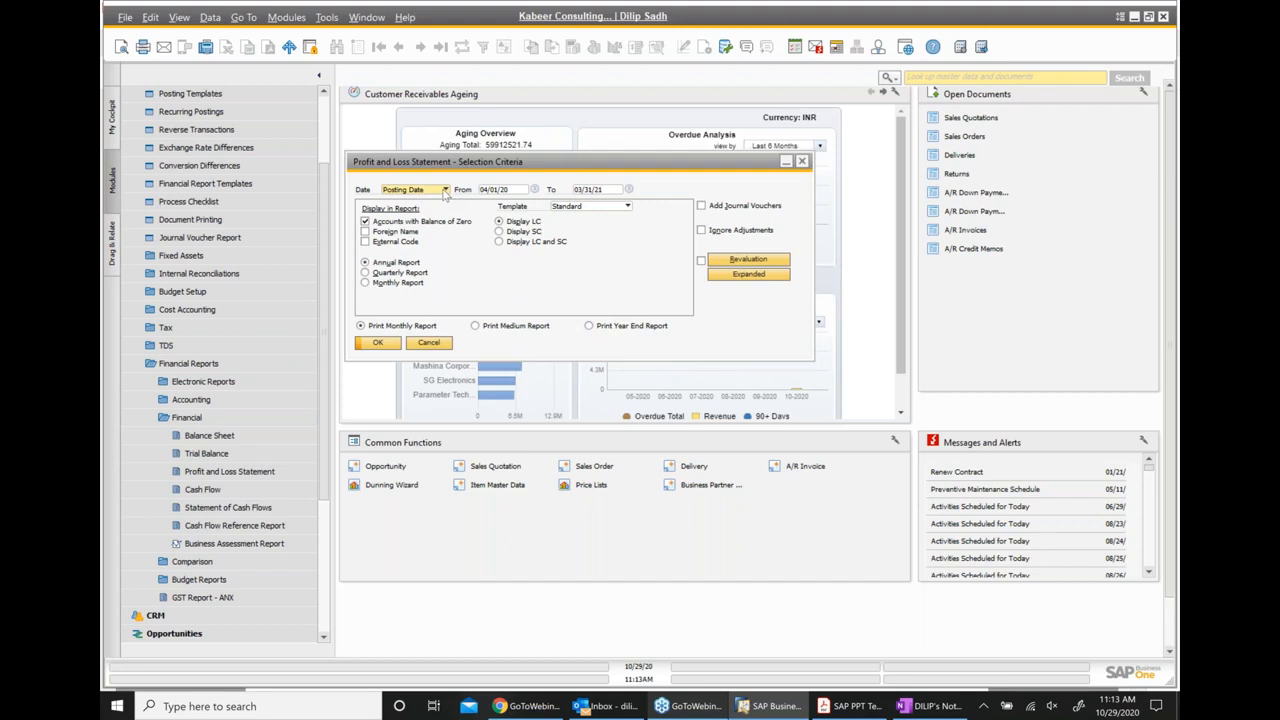
click(445, 190)
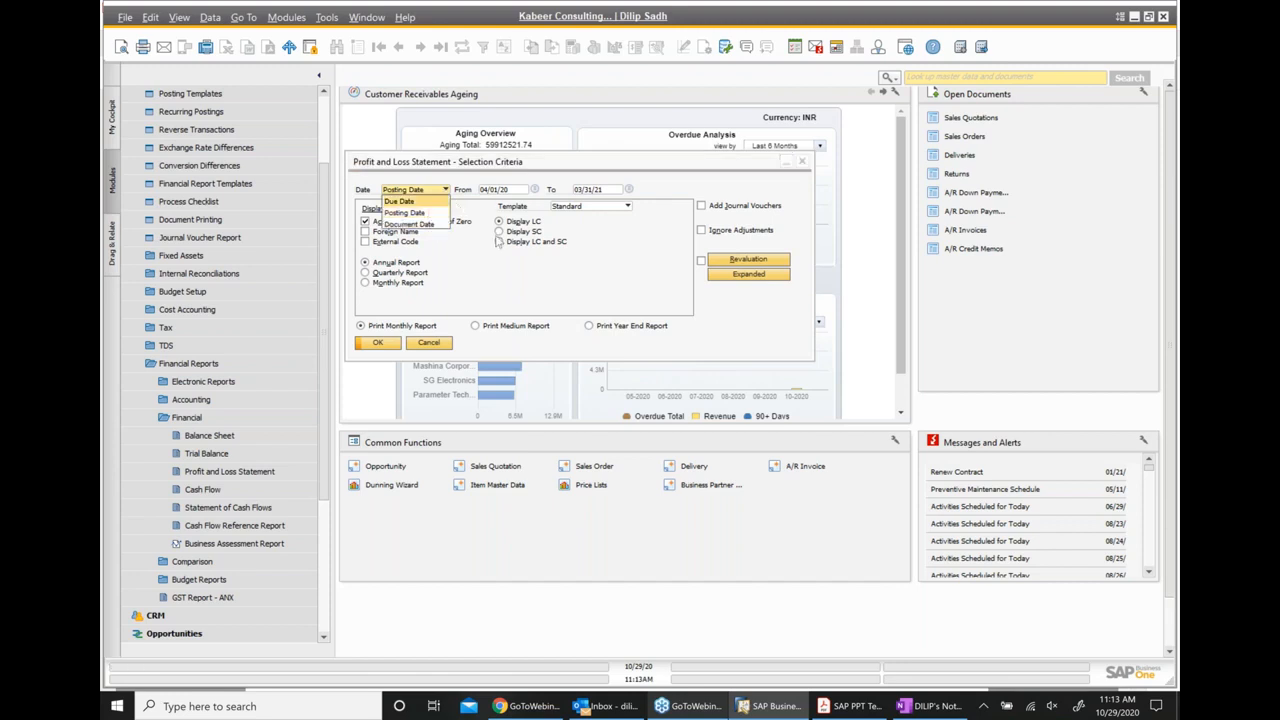
click(478, 257)
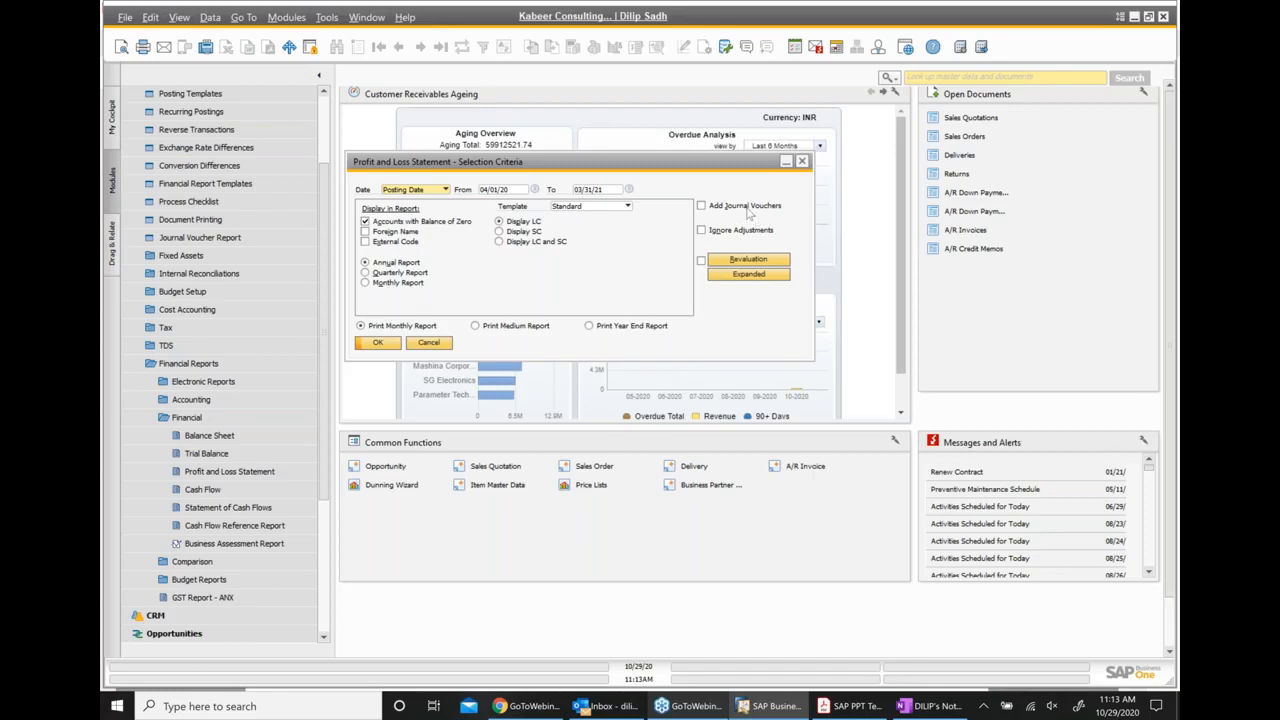
Review the foreign currency revaluation settings for the profit and loss statement and close them
click(748, 262)
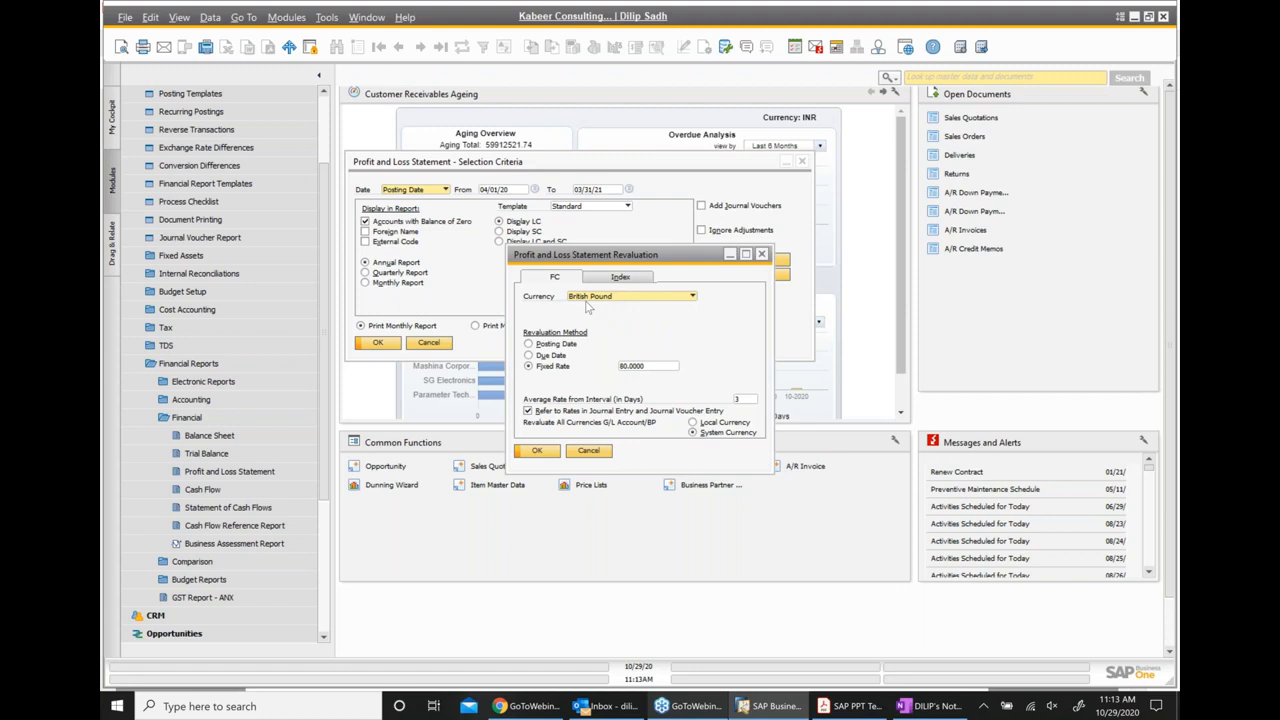
click(630, 369)
click(764, 255)
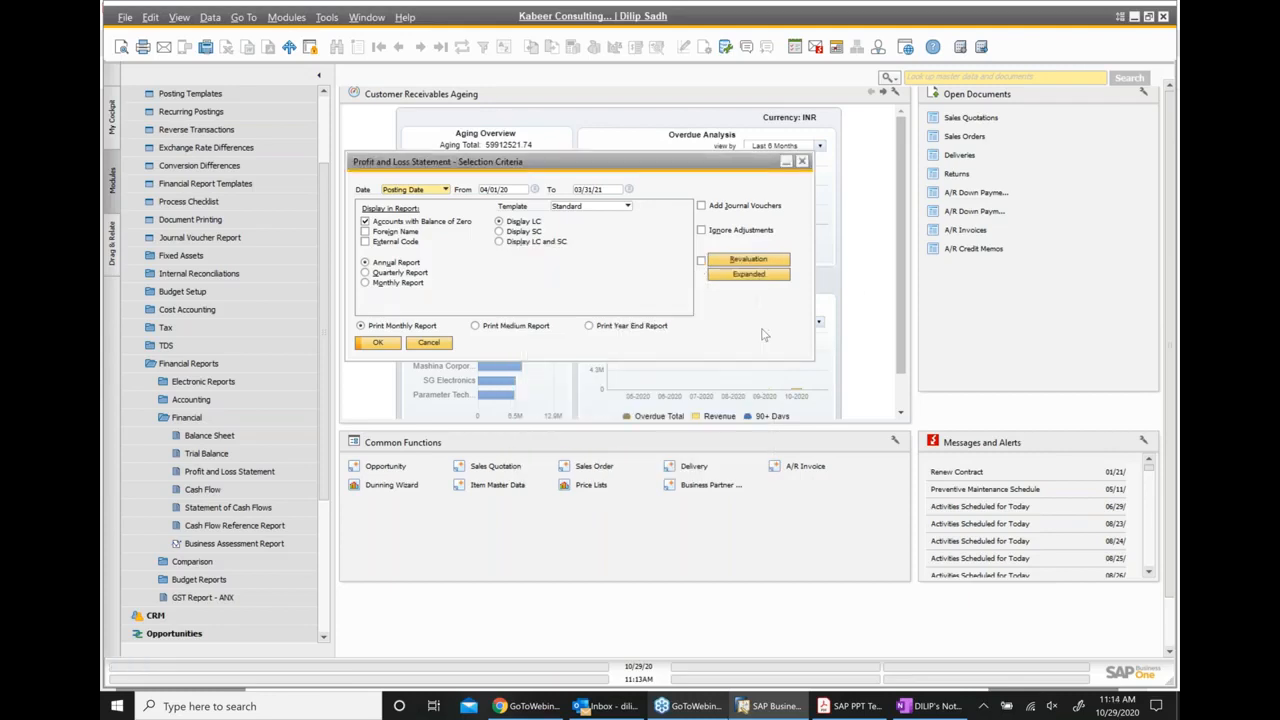
Open the expanded selection criteria and inspect the lists of projects and department distribution rules without choosing any
click(750, 275)
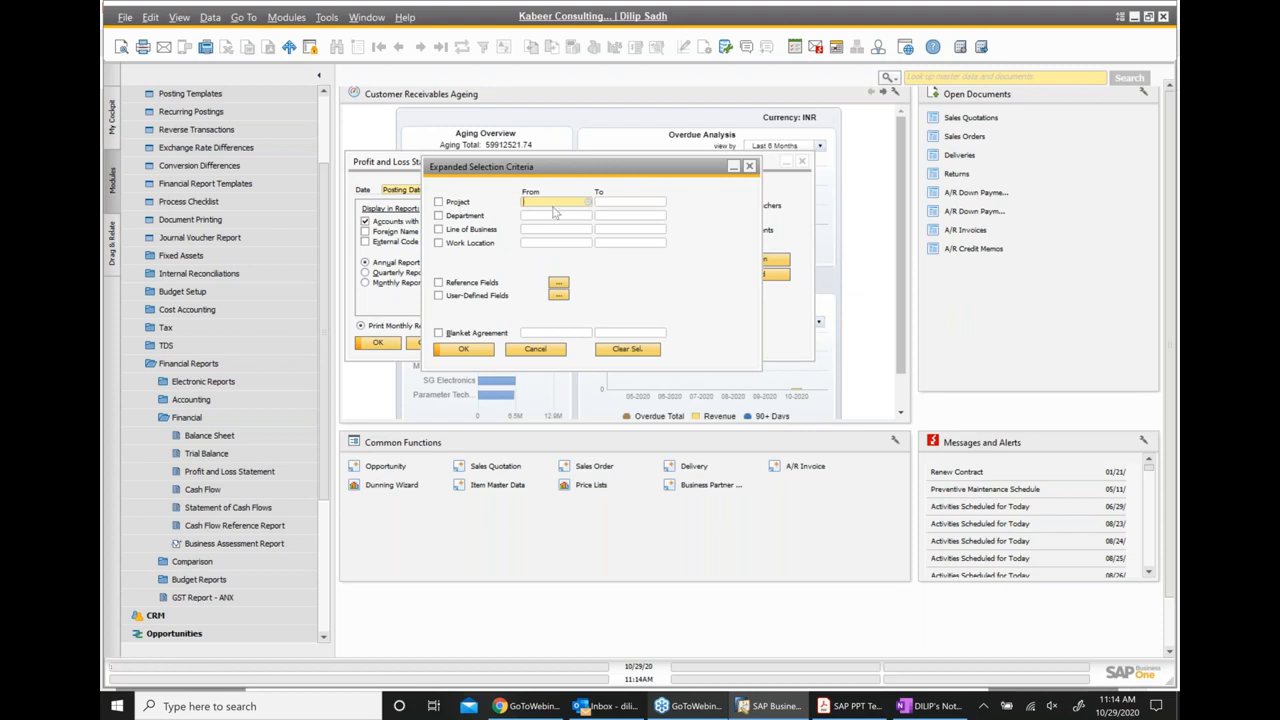
click(590, 203)
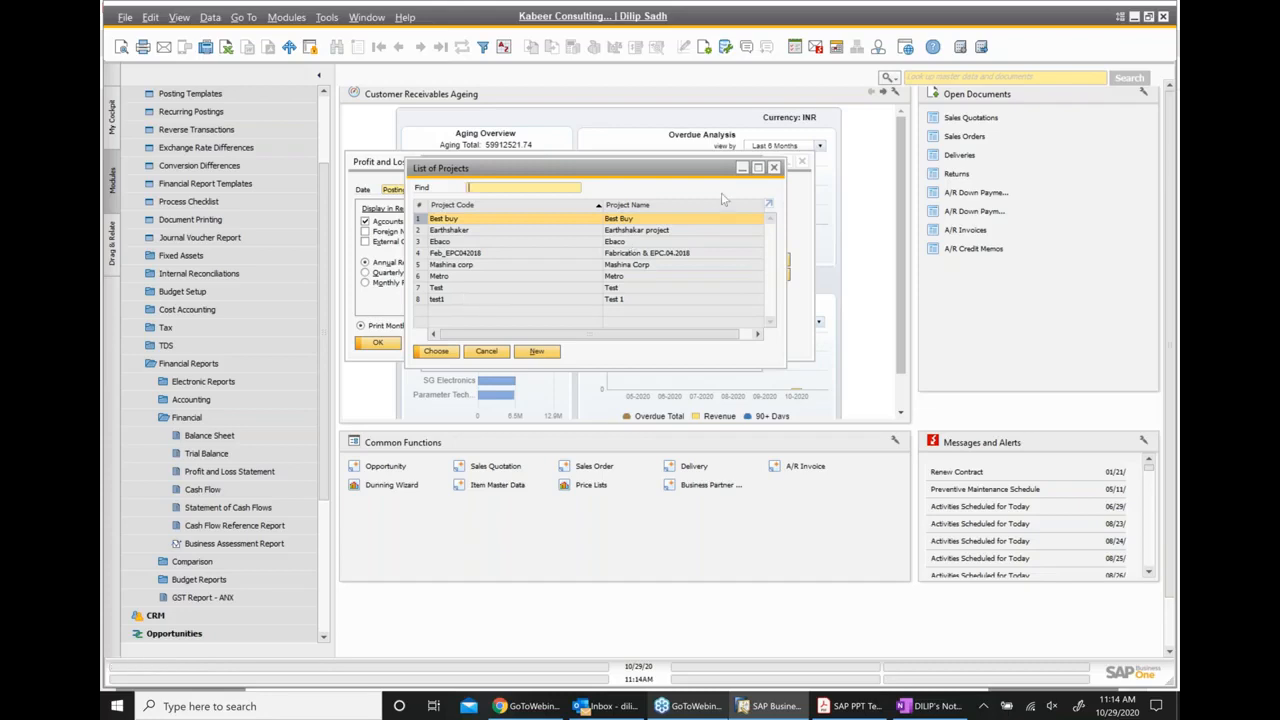
click(773, 169)
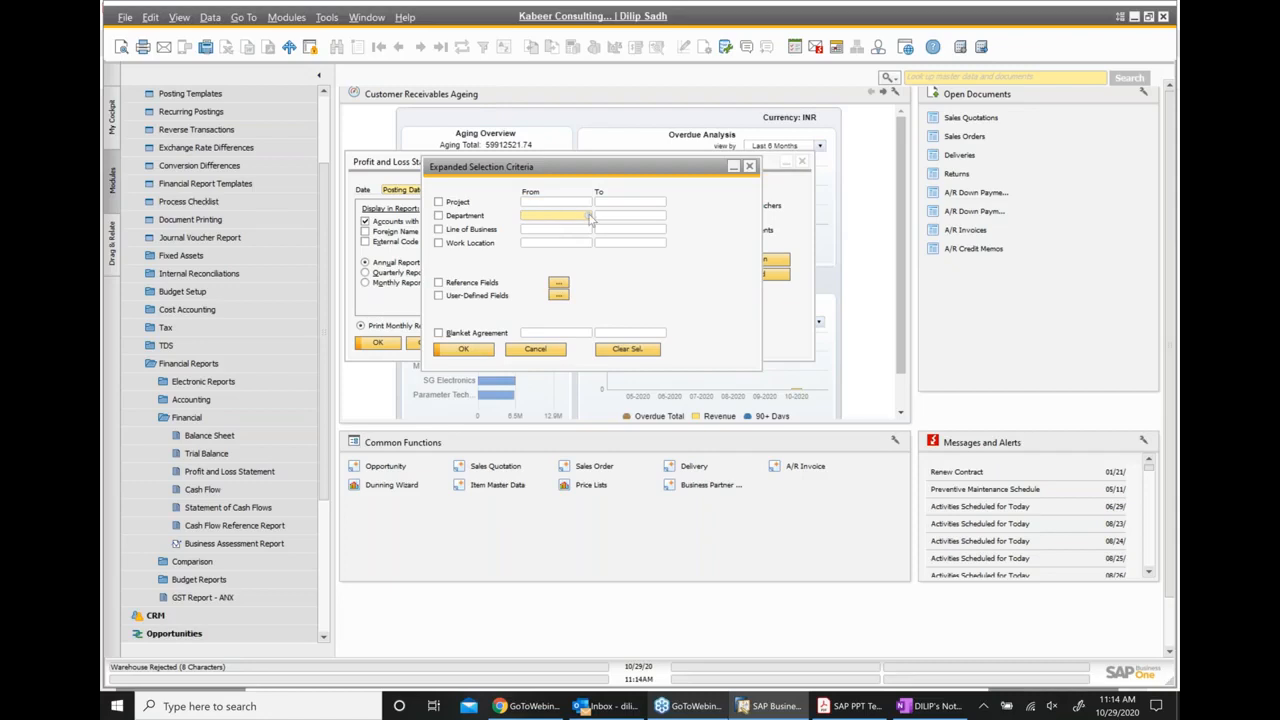
click(590, 219)
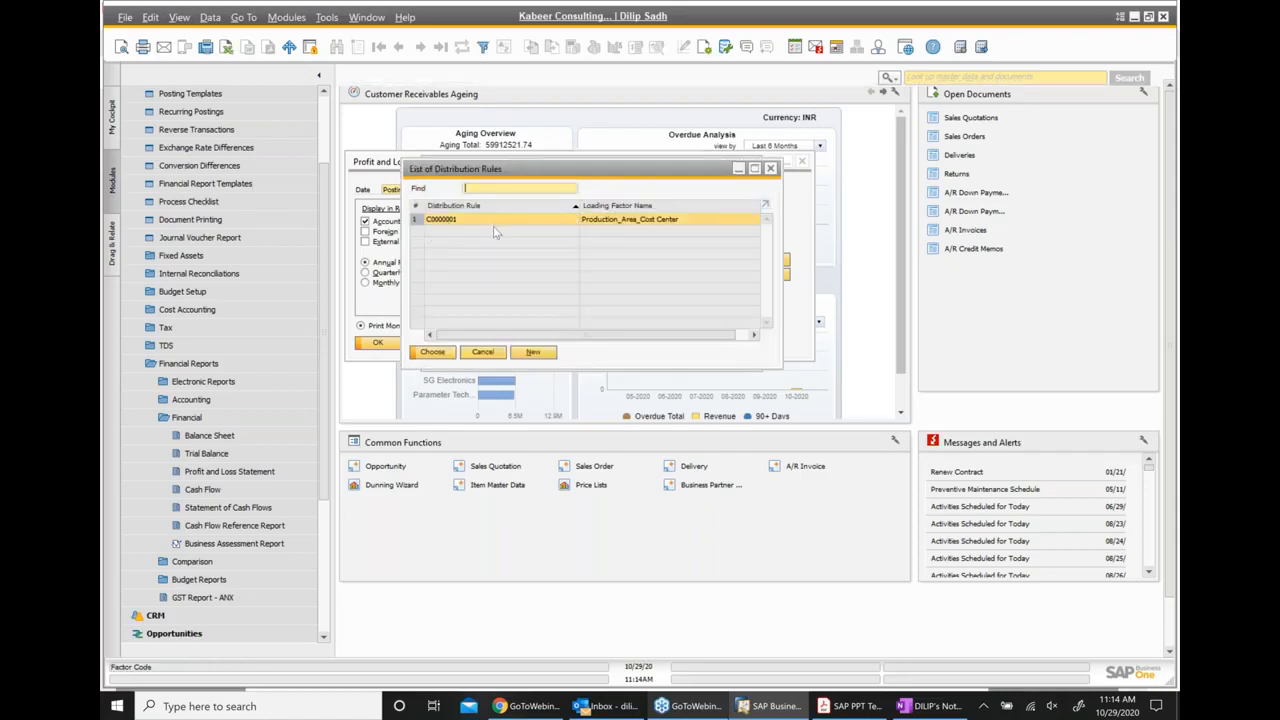
click(770, 168)
Inspect the distribution rules for Line of Business and Work Location, and accept the expanded criteria with no filters
click(580, 229)
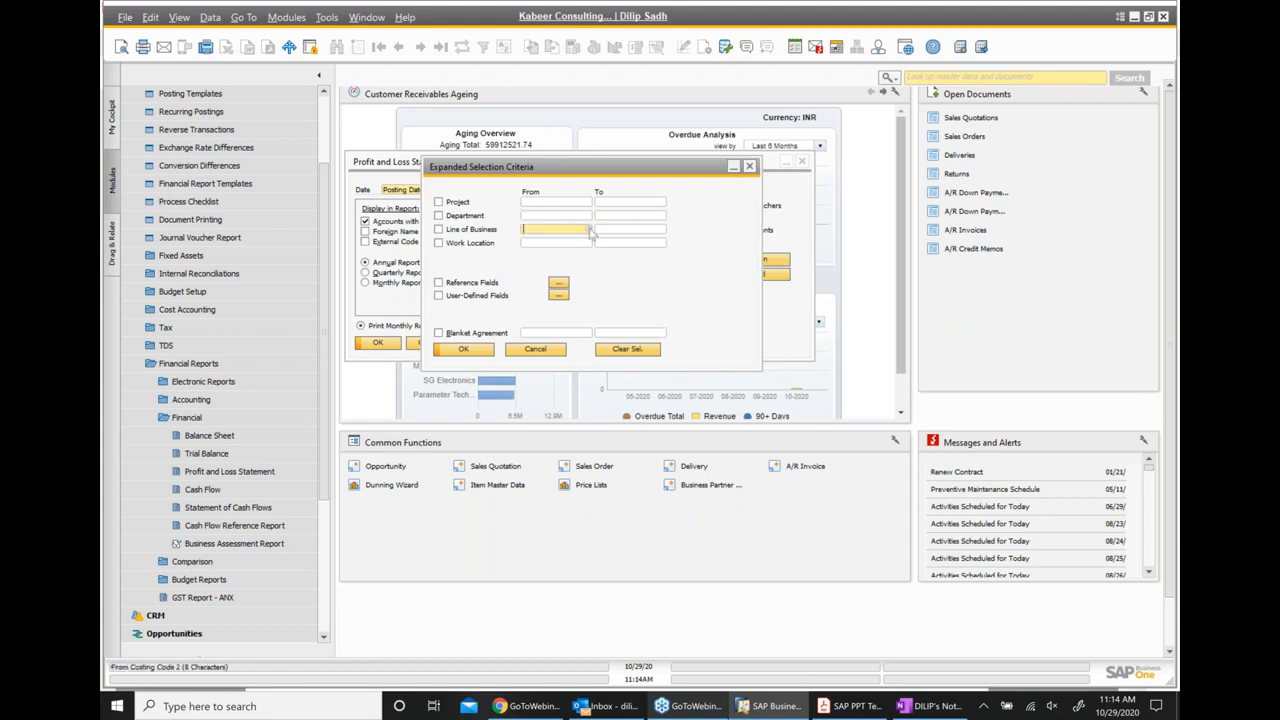
click(588, 230)
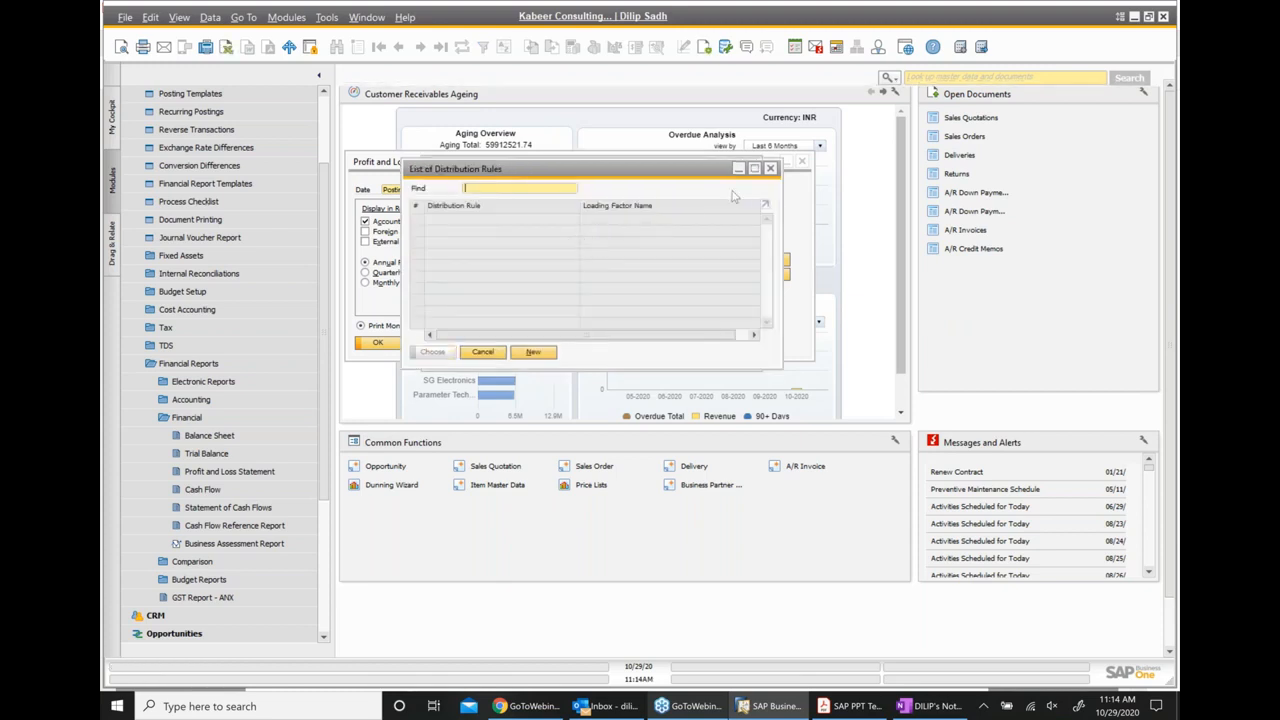
click(770, 168)
click(578, 243)
click(590, 243)
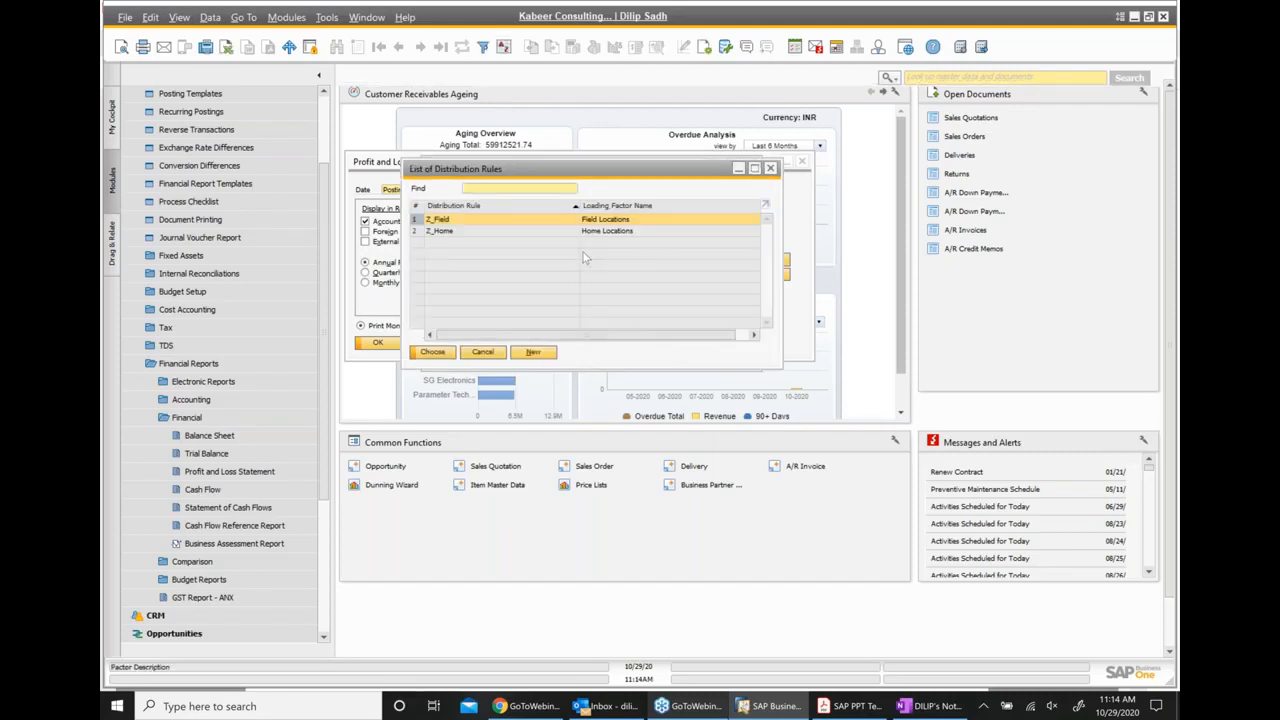
click(770, 168)
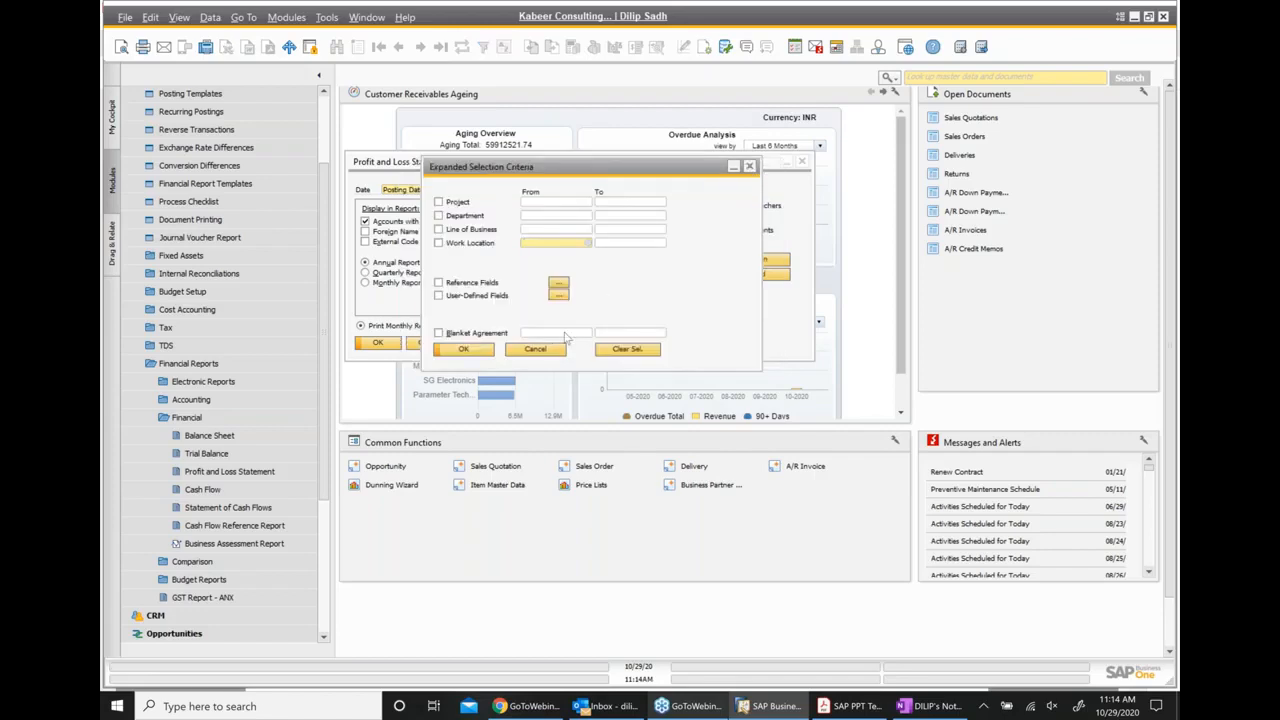
click(464, 349)
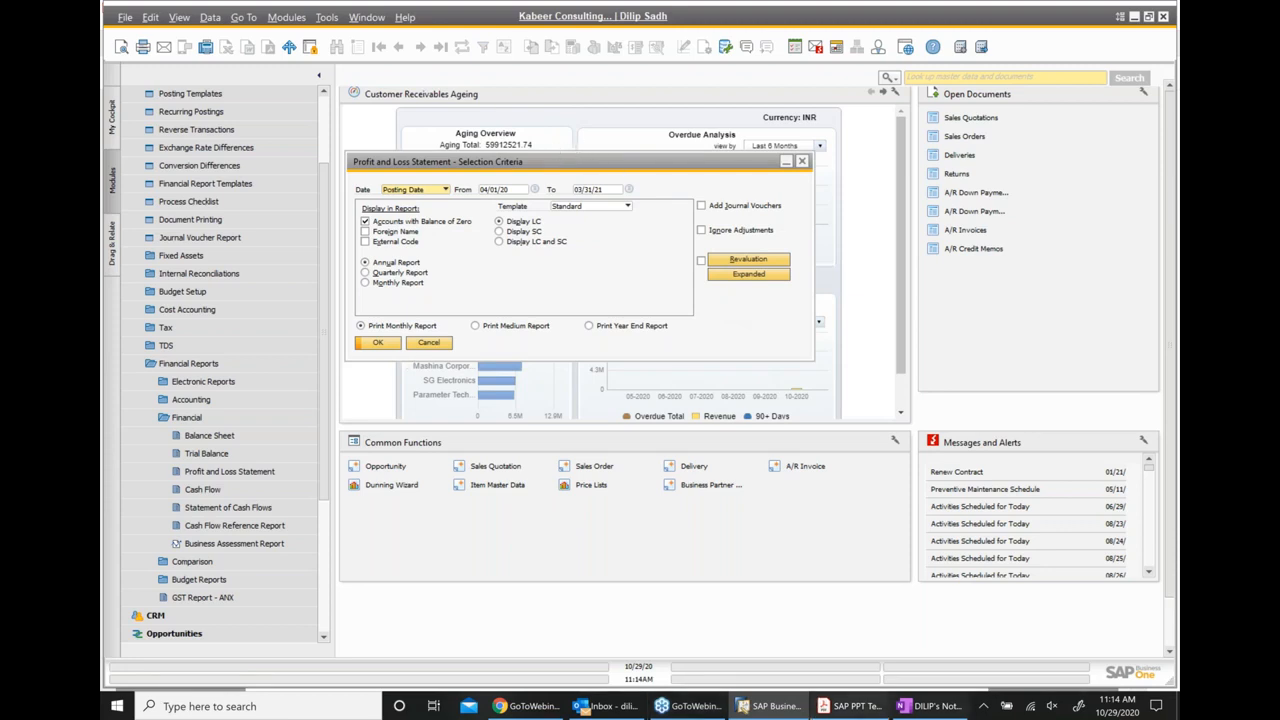
Switch to Acrobat Reader, select the highlighted summary on page 197, and compare page 198's selected period with the SAP Business One selection criteria
click(850, 706)
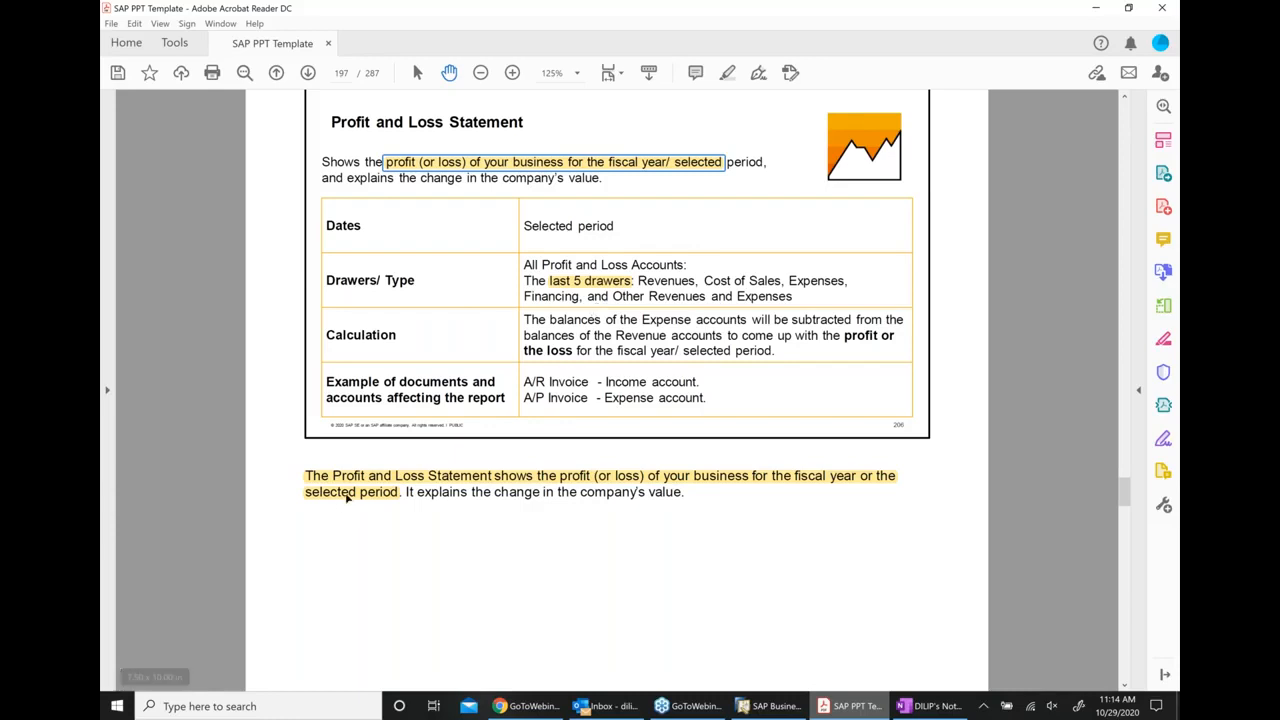
click(349, 491)
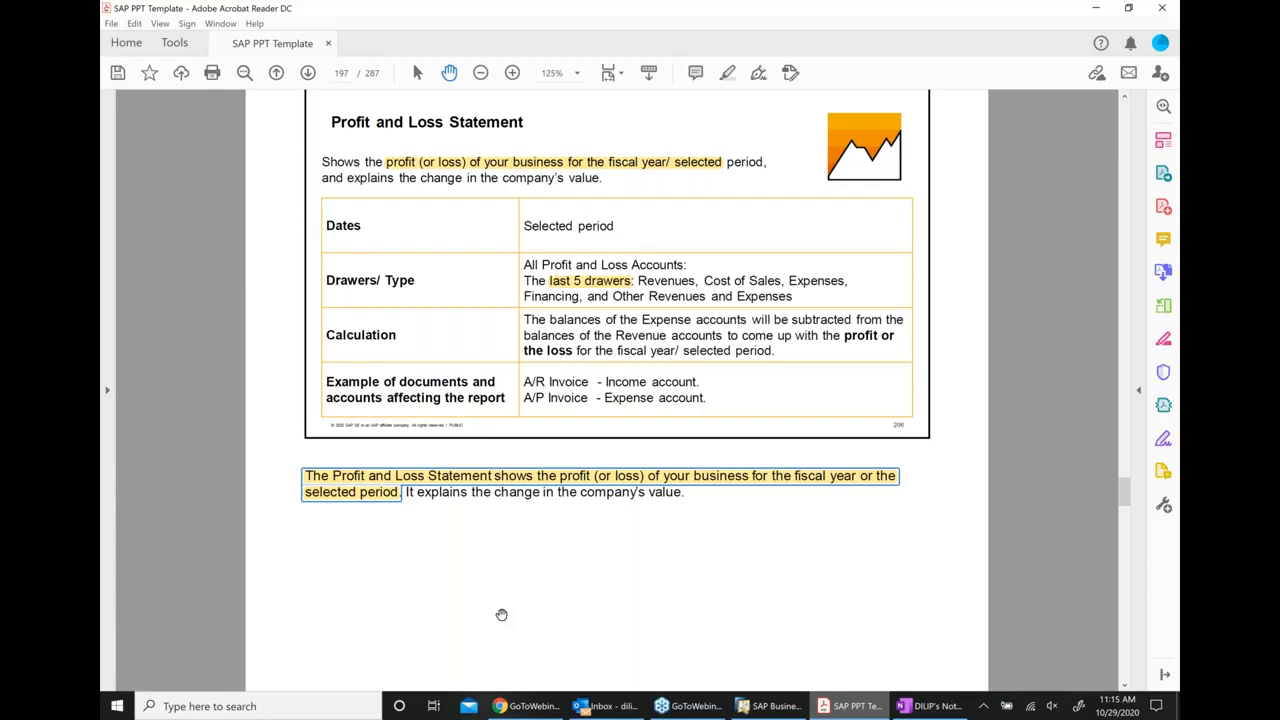
click(308, 73)
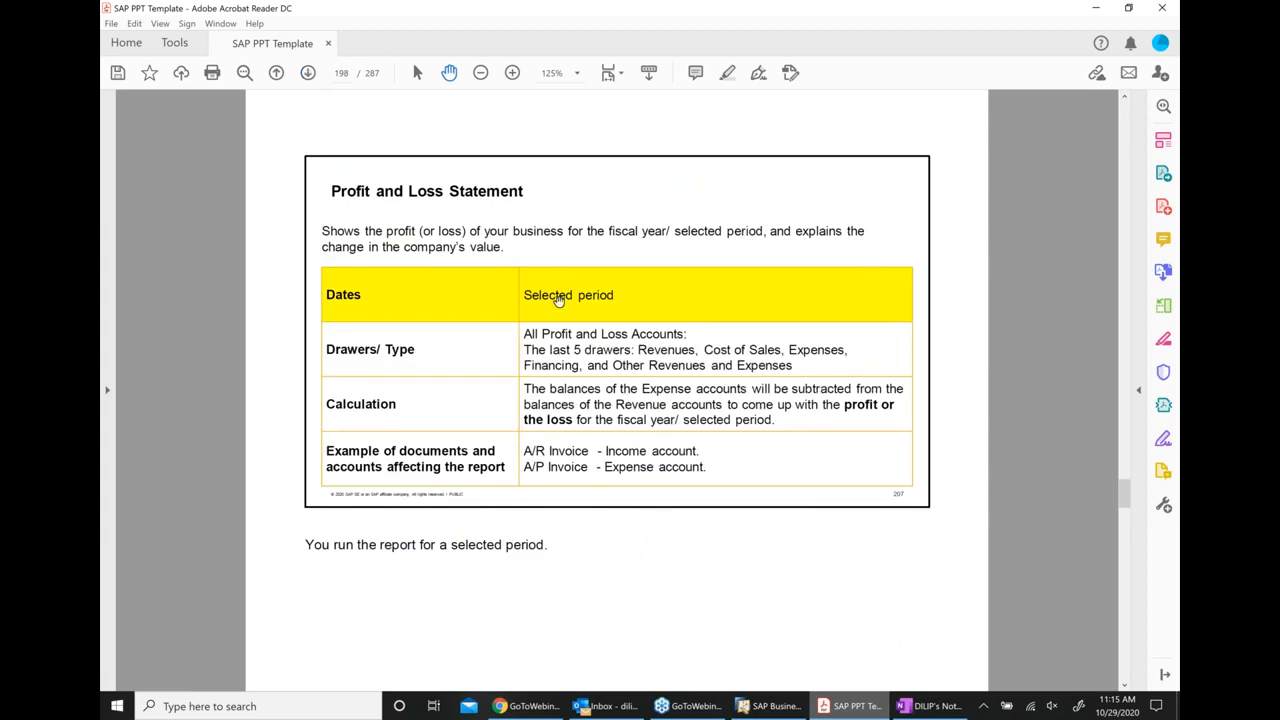
click(775, 706)
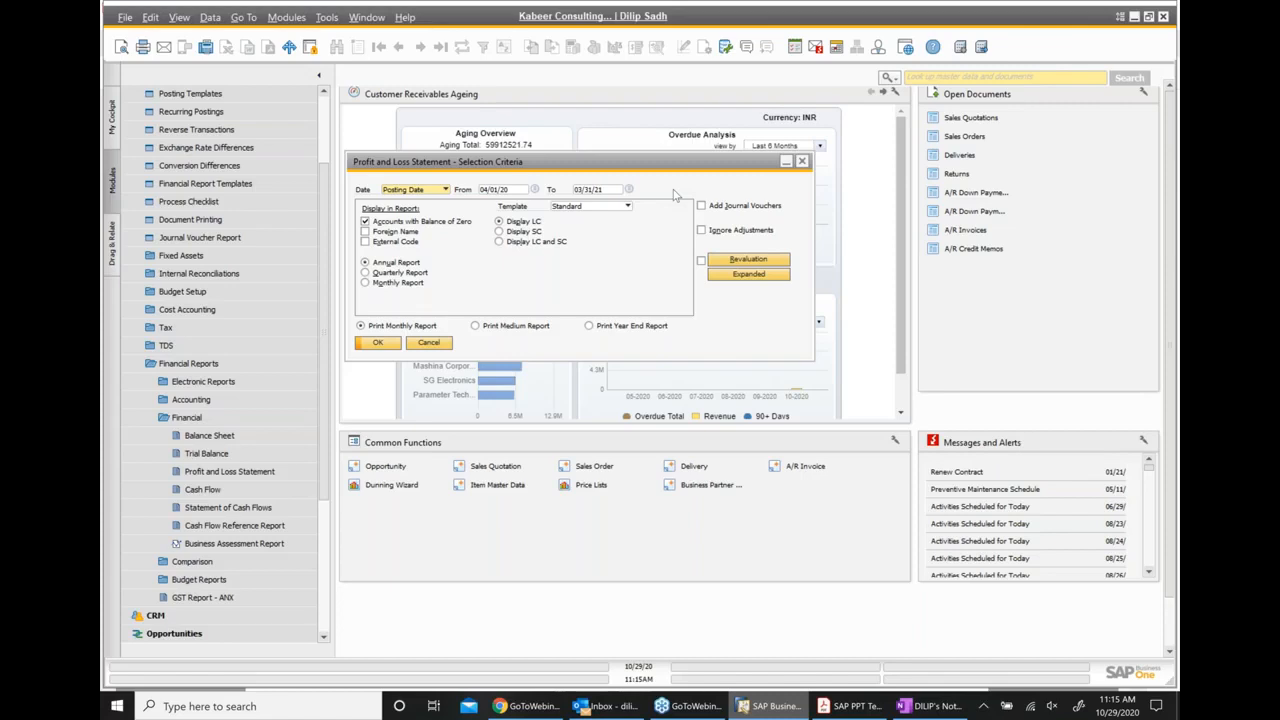
click(850, 706)
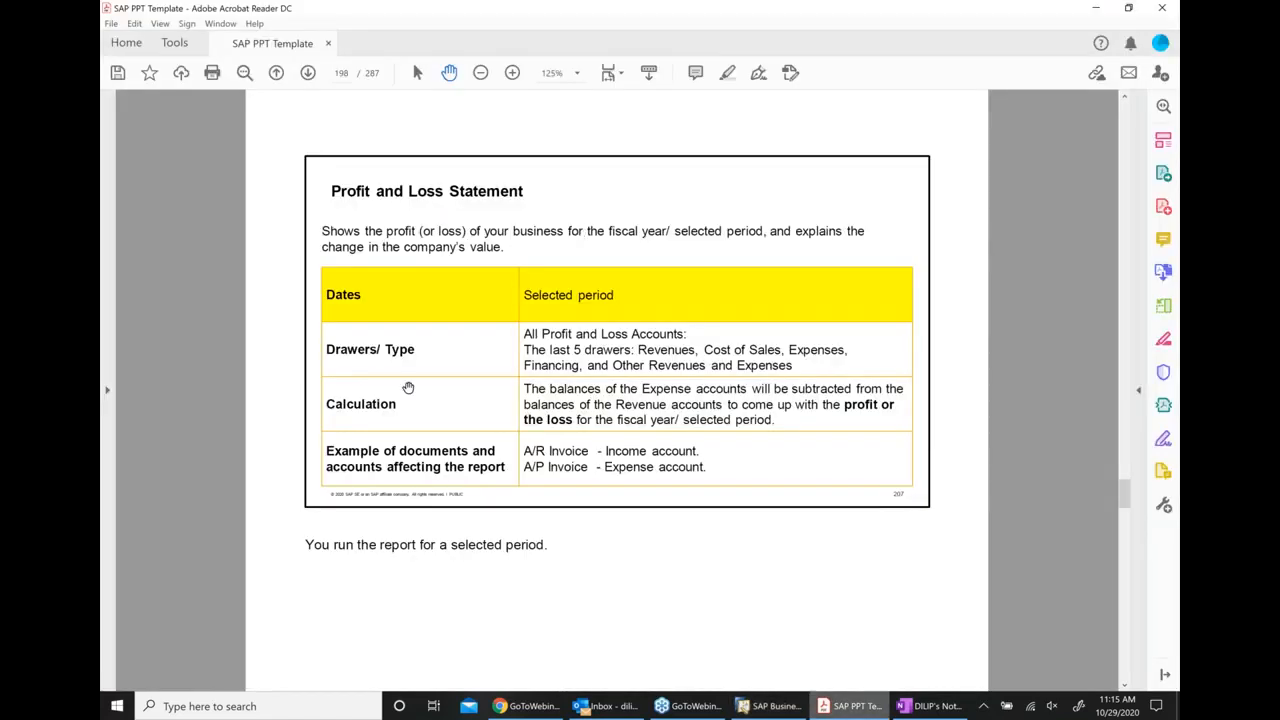
Read the slides on pages 199 to 202 about drawers, calculation, example documents and drilling down to business partner master data
click(310, 74)
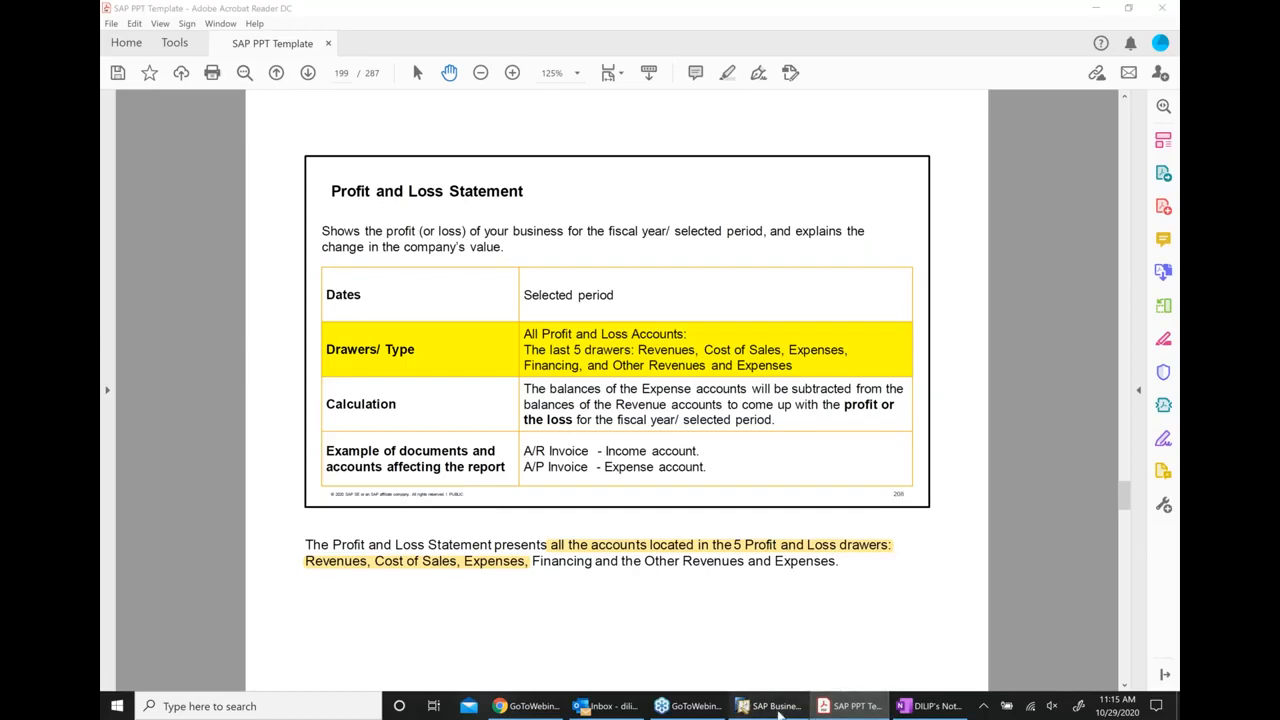
click(770, 706)
click(852, 706)
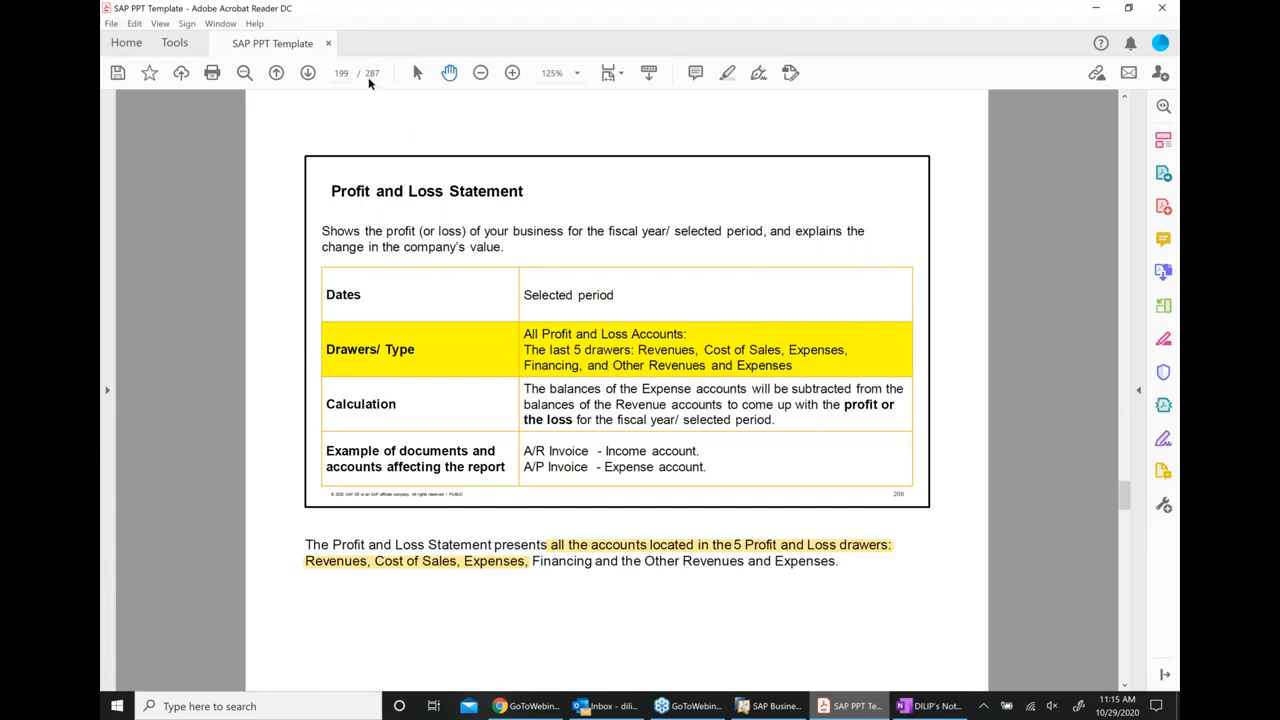
click(309, 75)
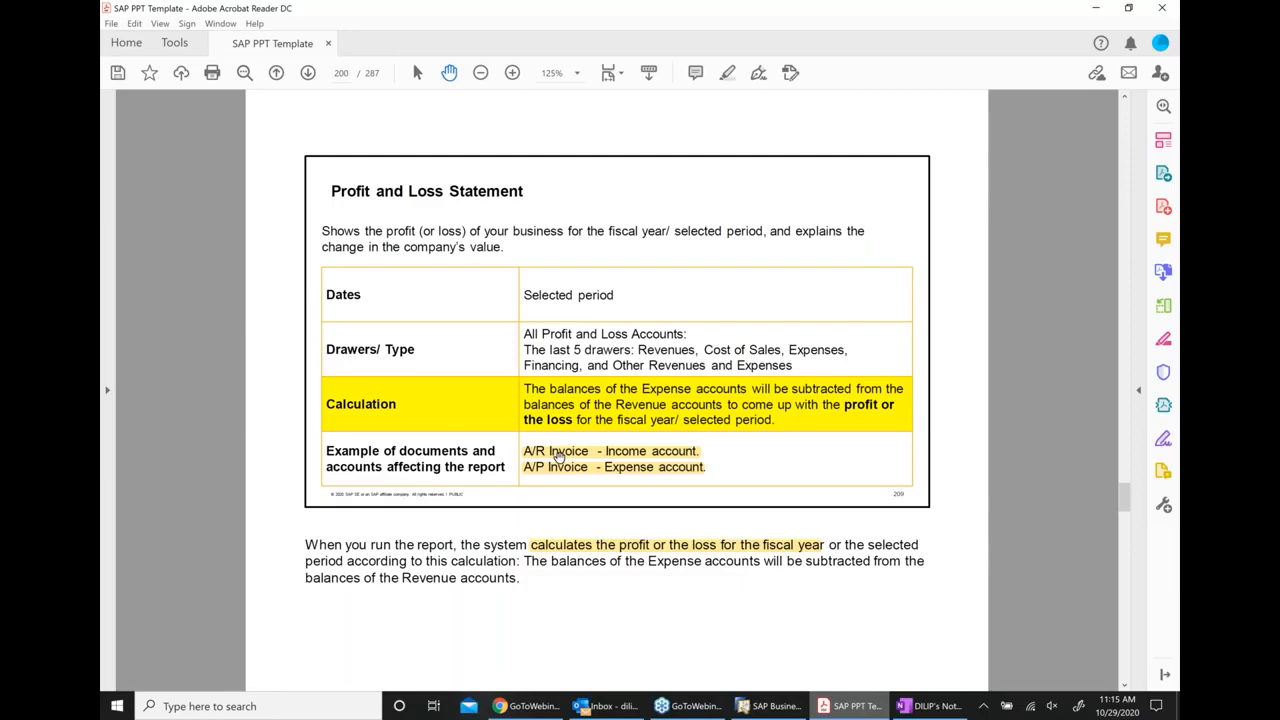
click(558, 457)
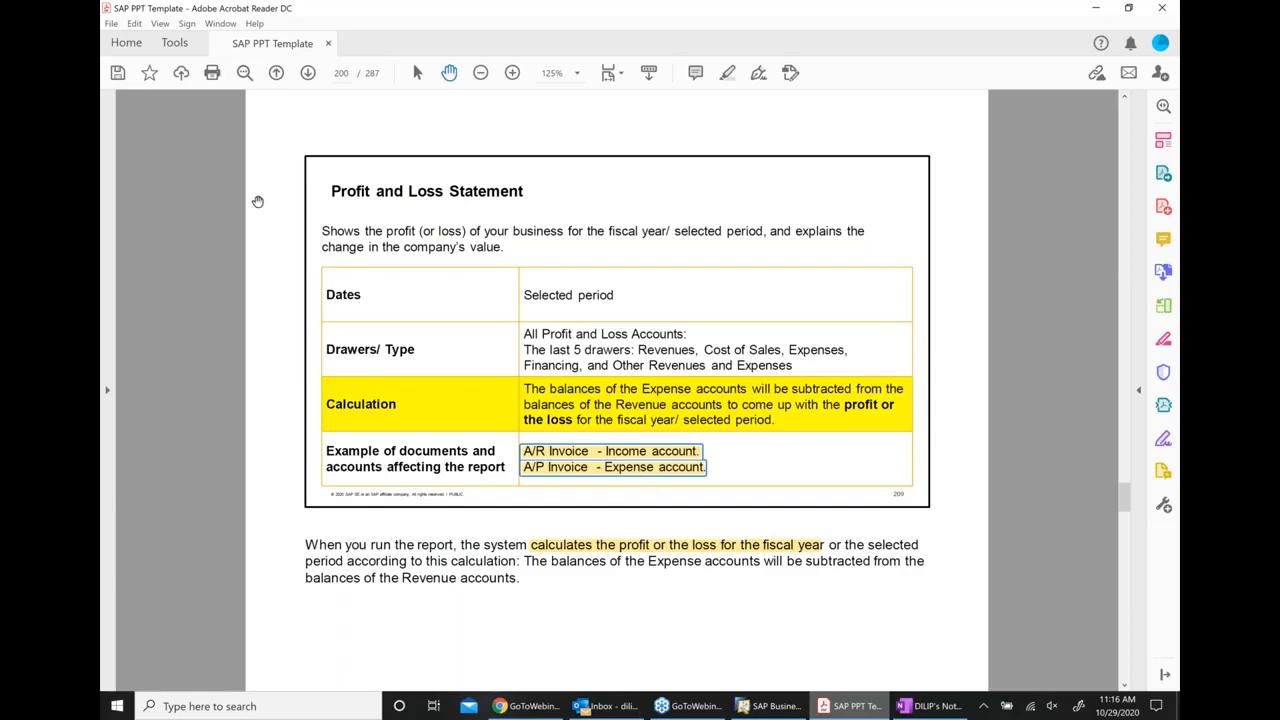
click(308, 73)
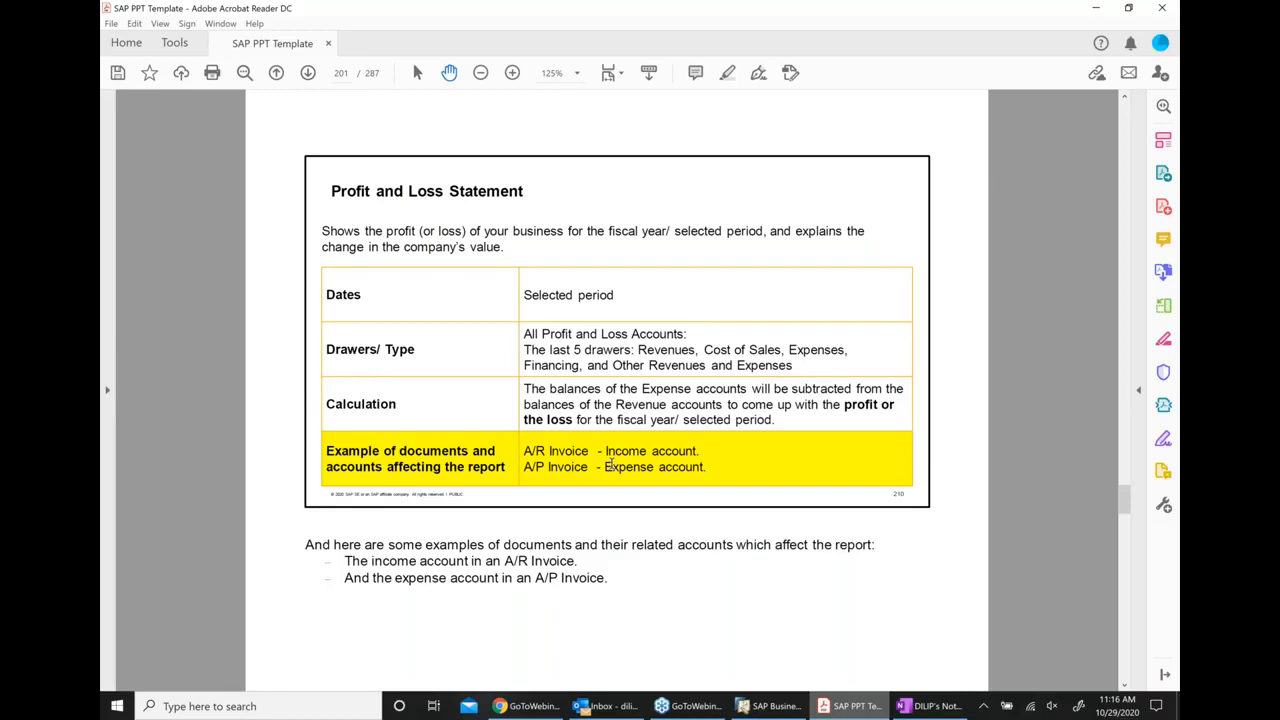
click(308, 75)
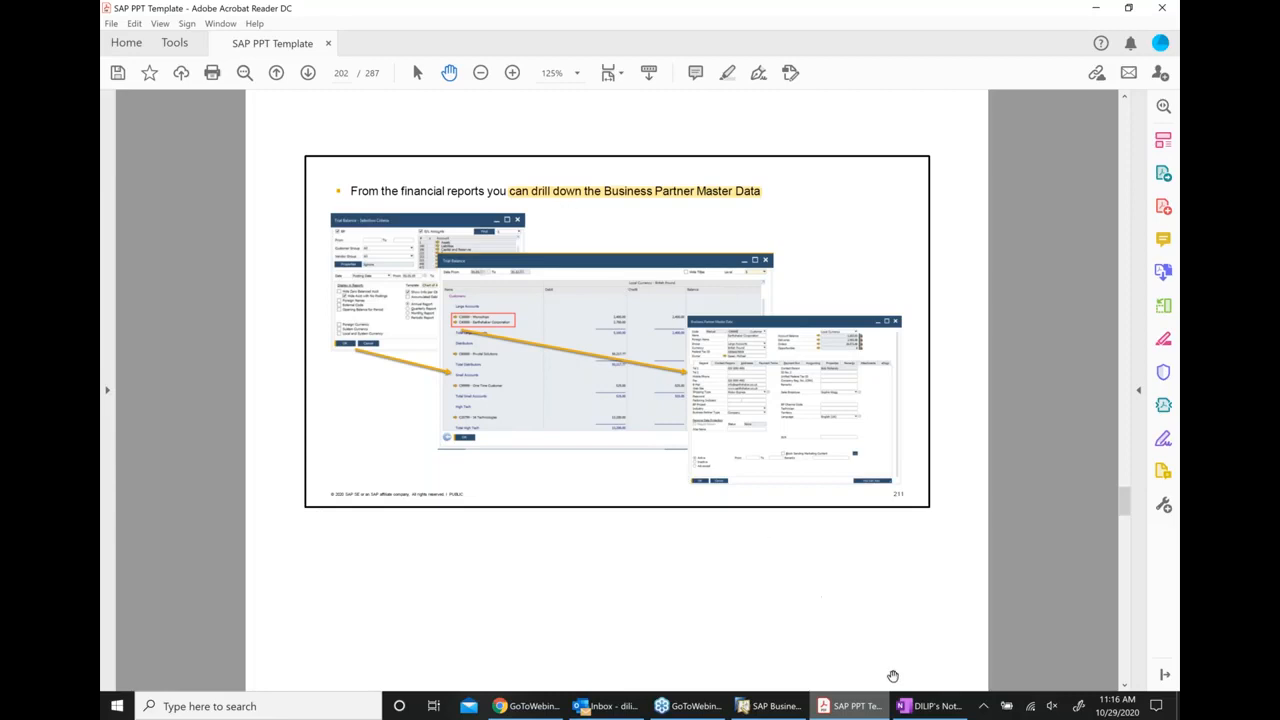
Return to SAP Business One and run the annual profit and loss statement by posting date for 04/01/20 to 03/31/21
click(938, 708)
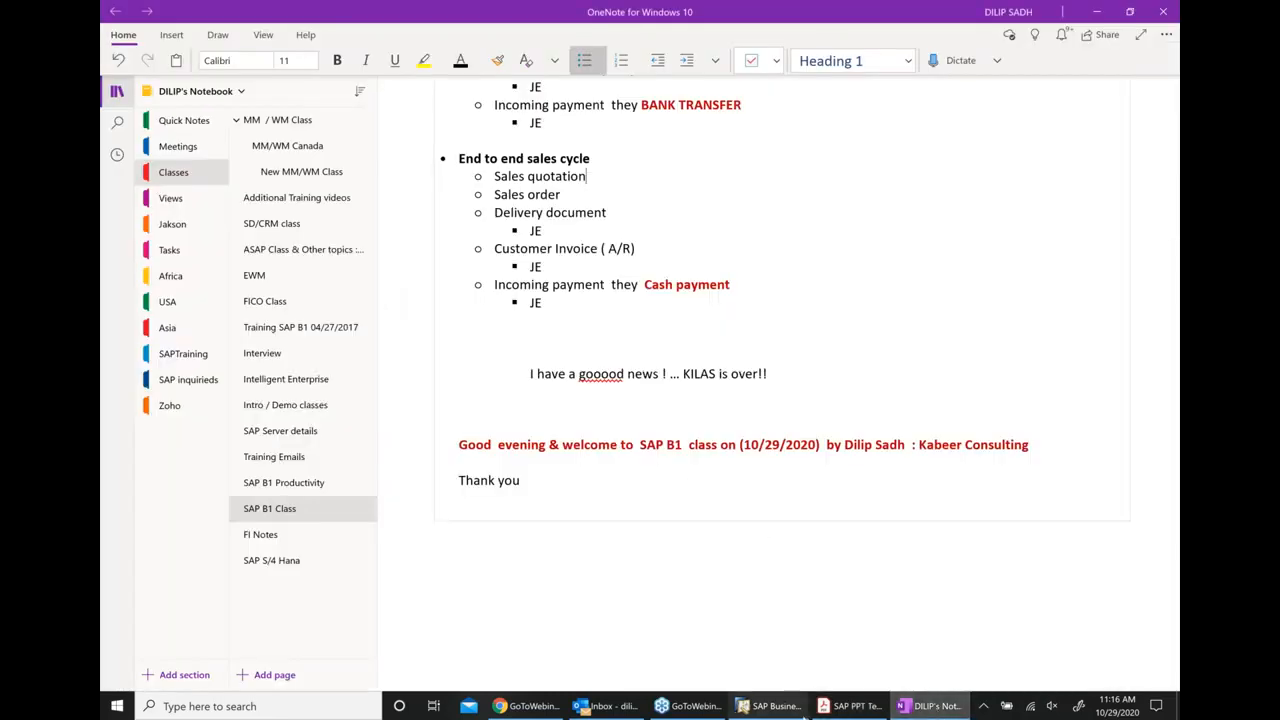
click(790, 708)
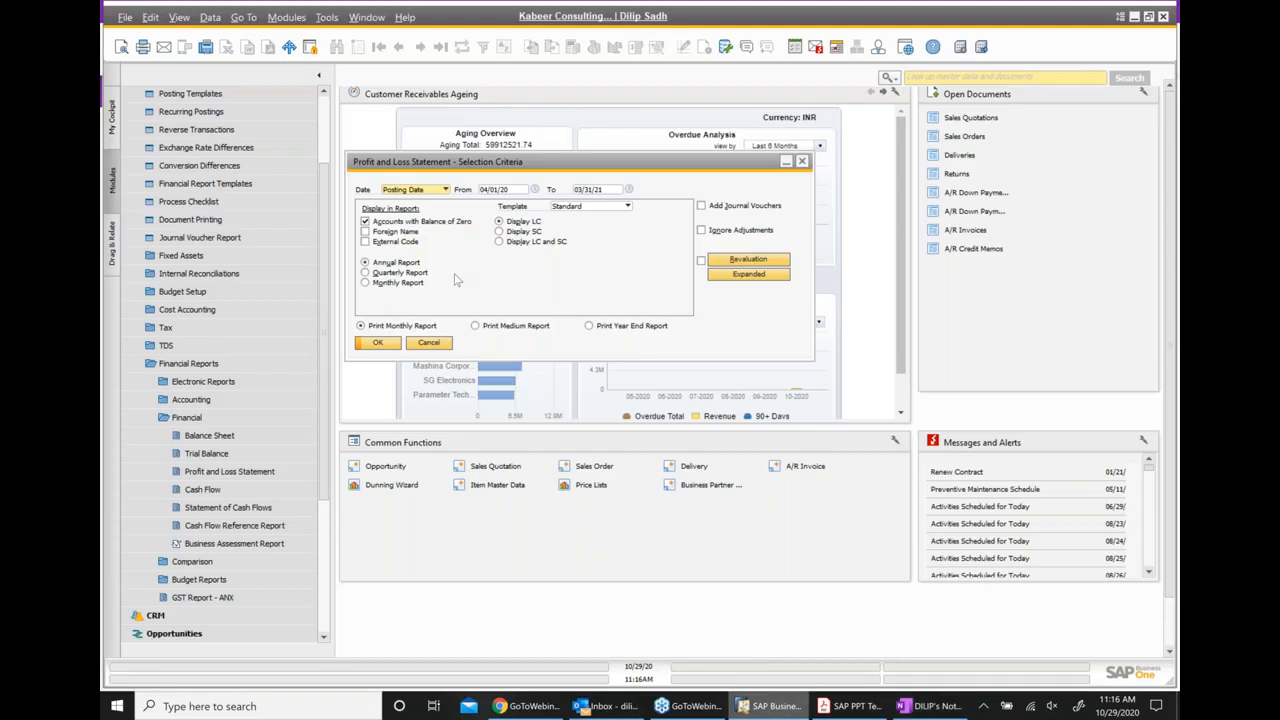
click(379, 343)
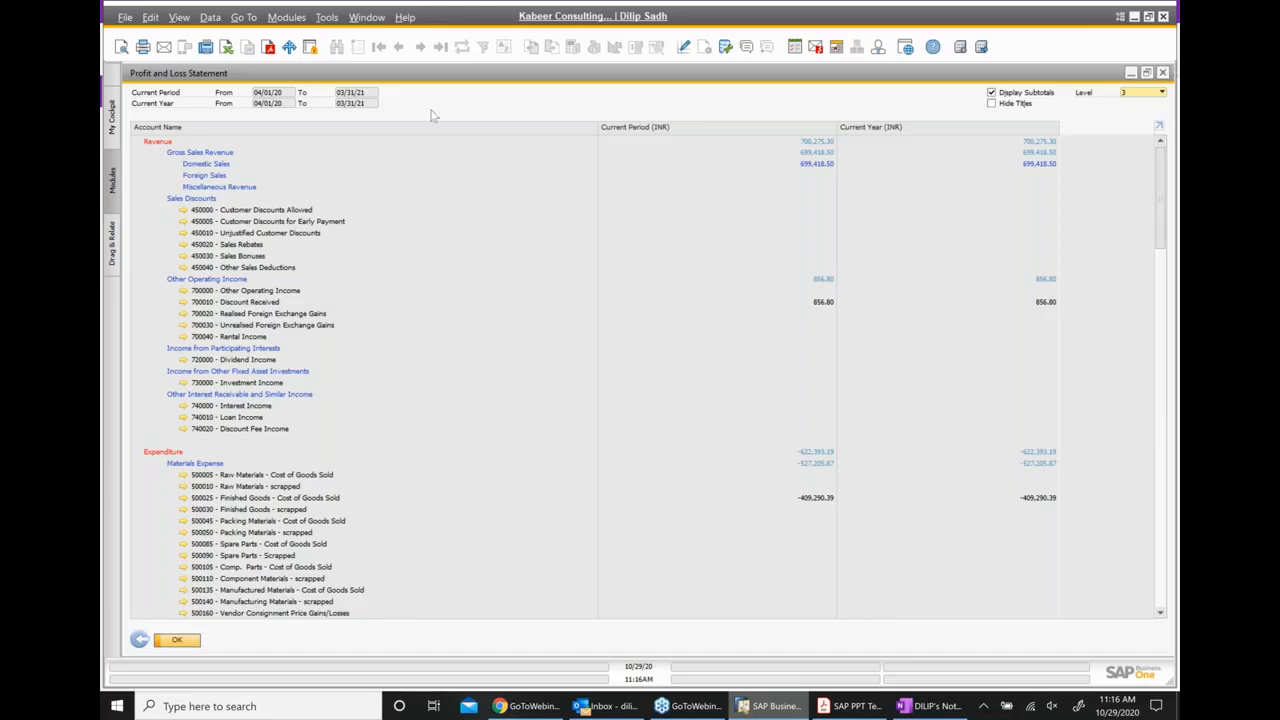
View the profit and loss statement at levels 1 and 2, and set the display level to 3
click(1139, 94)
click(1128, 104)
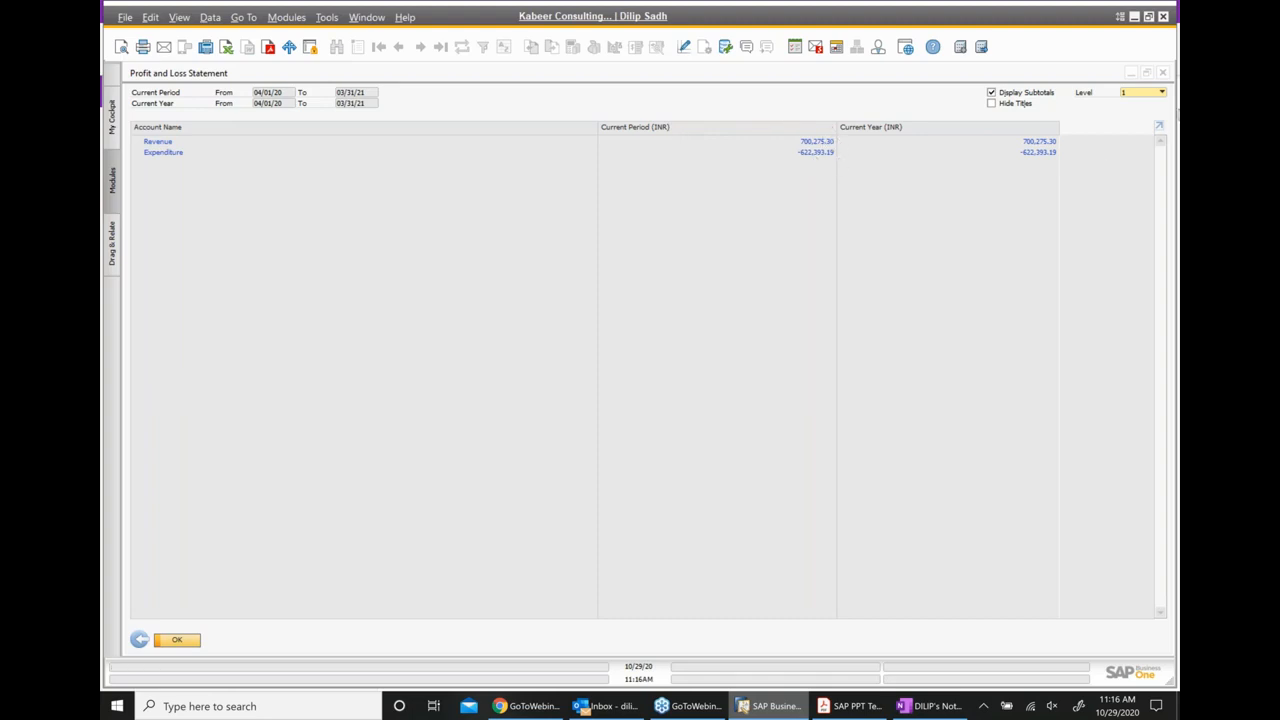
click(1142, 92)
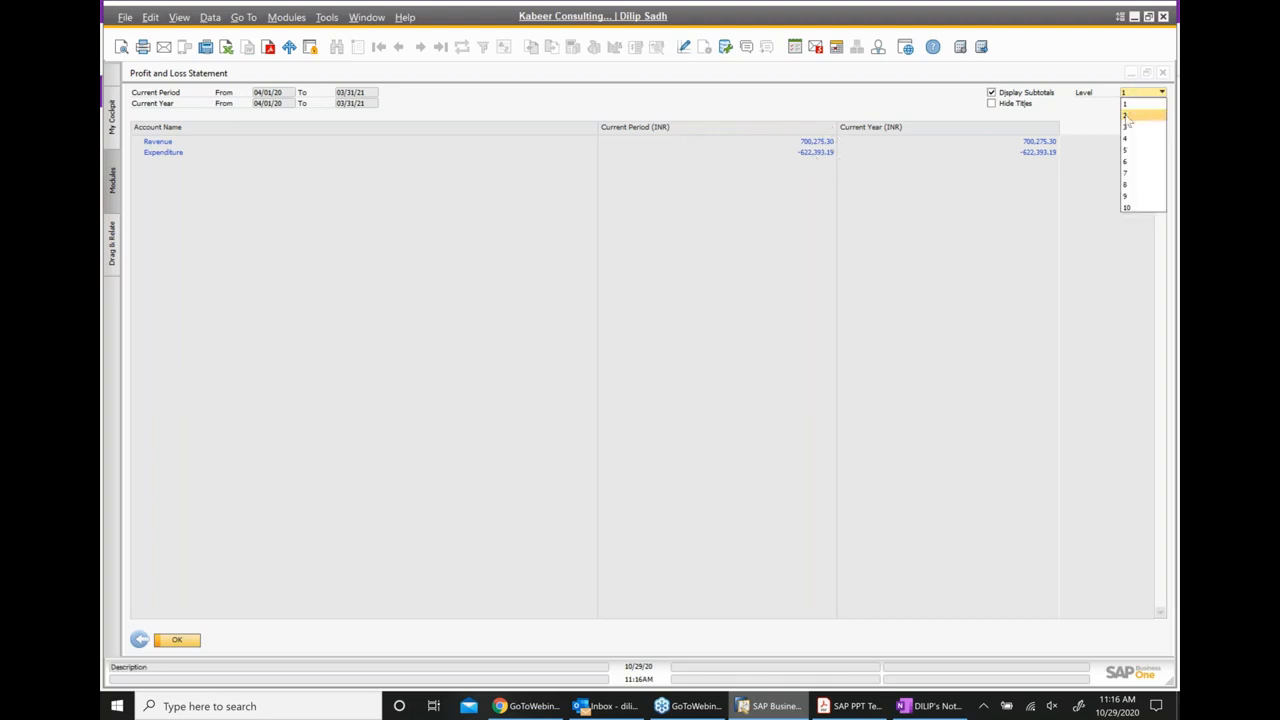
click(1127, 116)
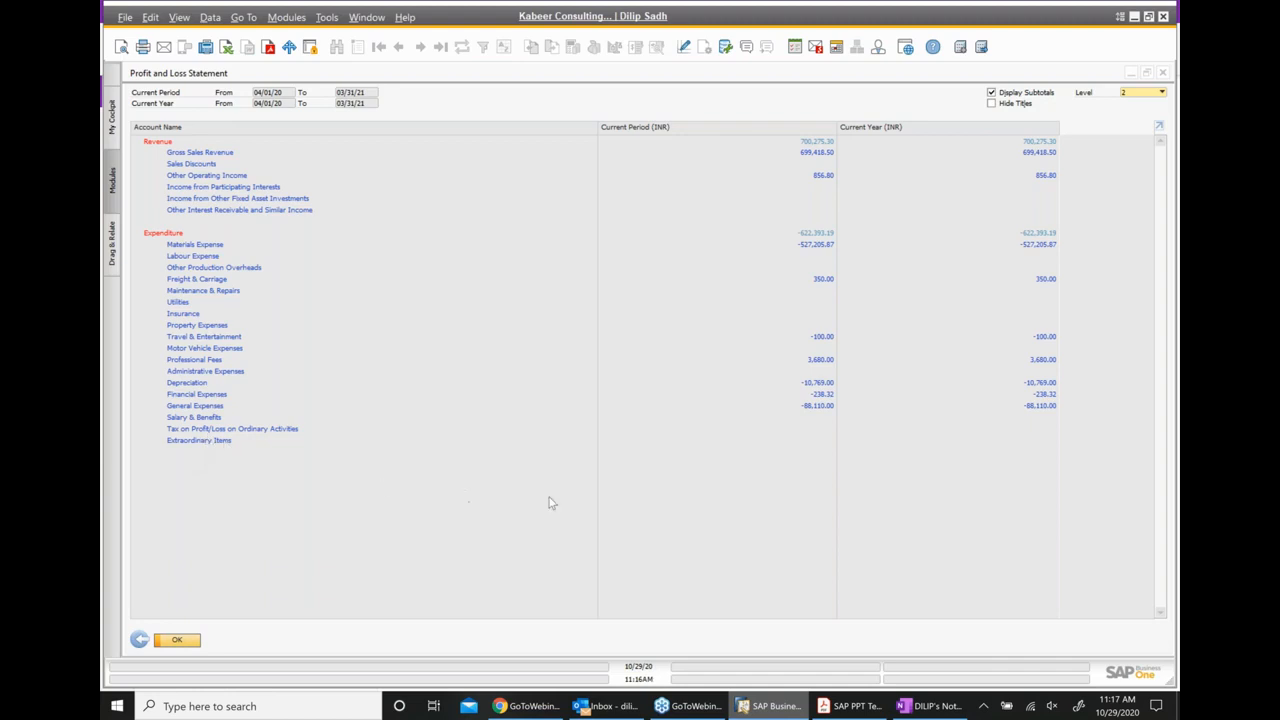
click(1143, 94)
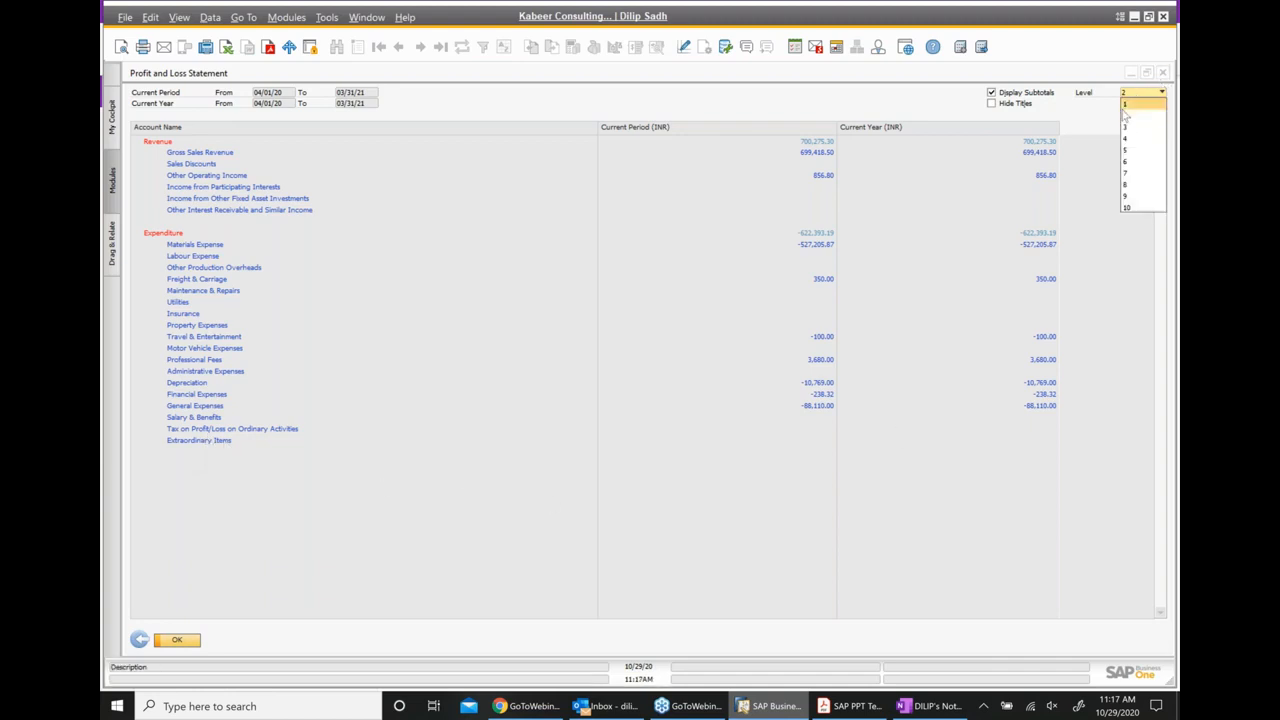
click(1126, 130)
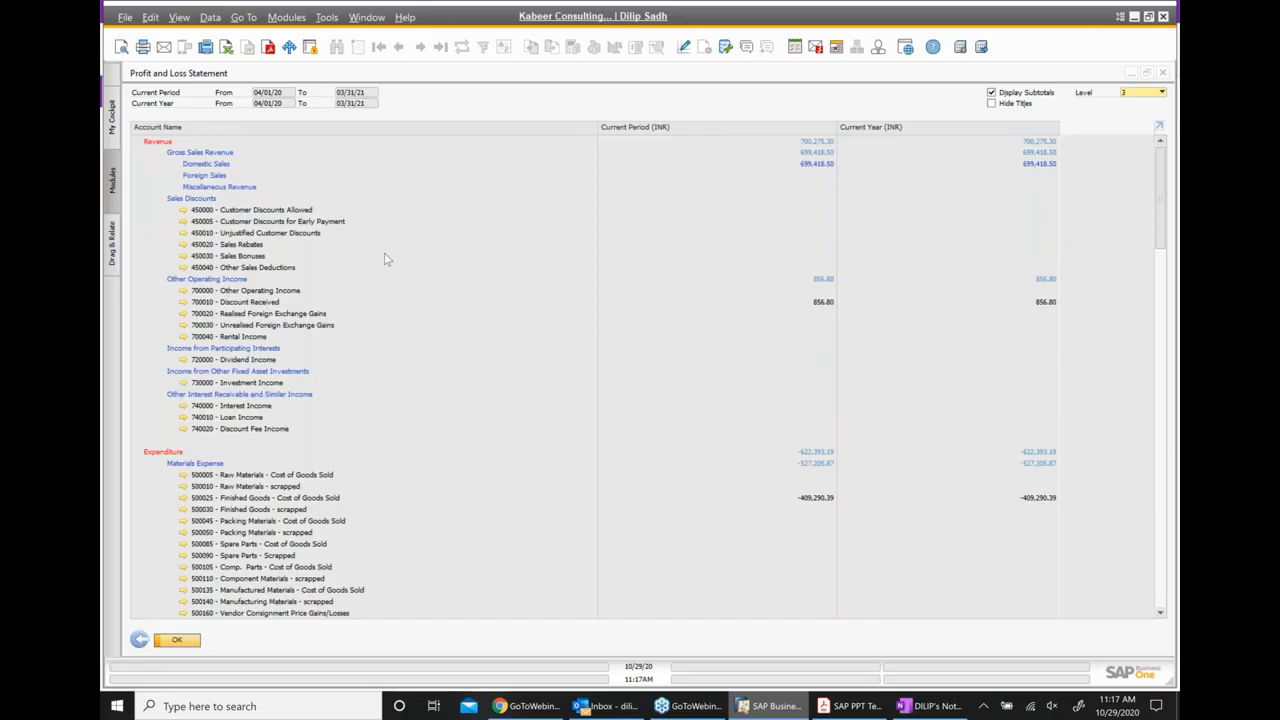
Set the statement's display level to 4 and drill down to the account balance of Sales Revenue (Domestic) - Product No.1
click(1144, 96)
click(1126, 137)
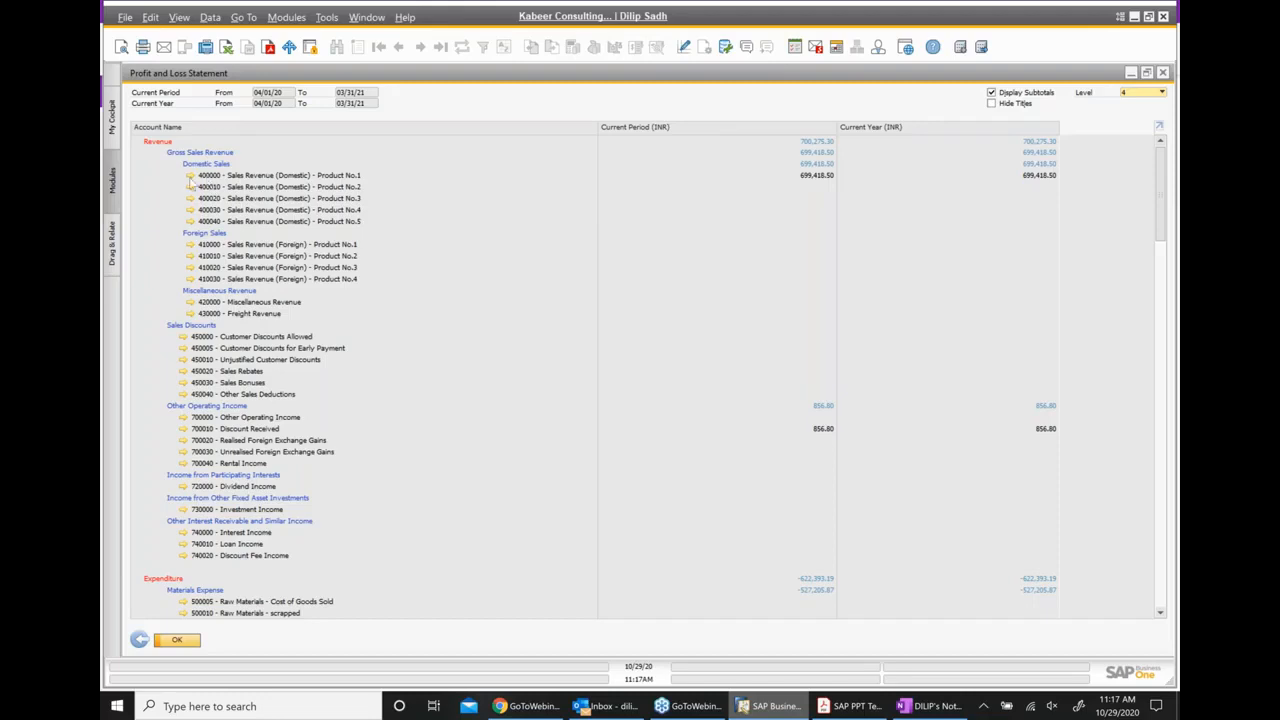
click(190, 175)
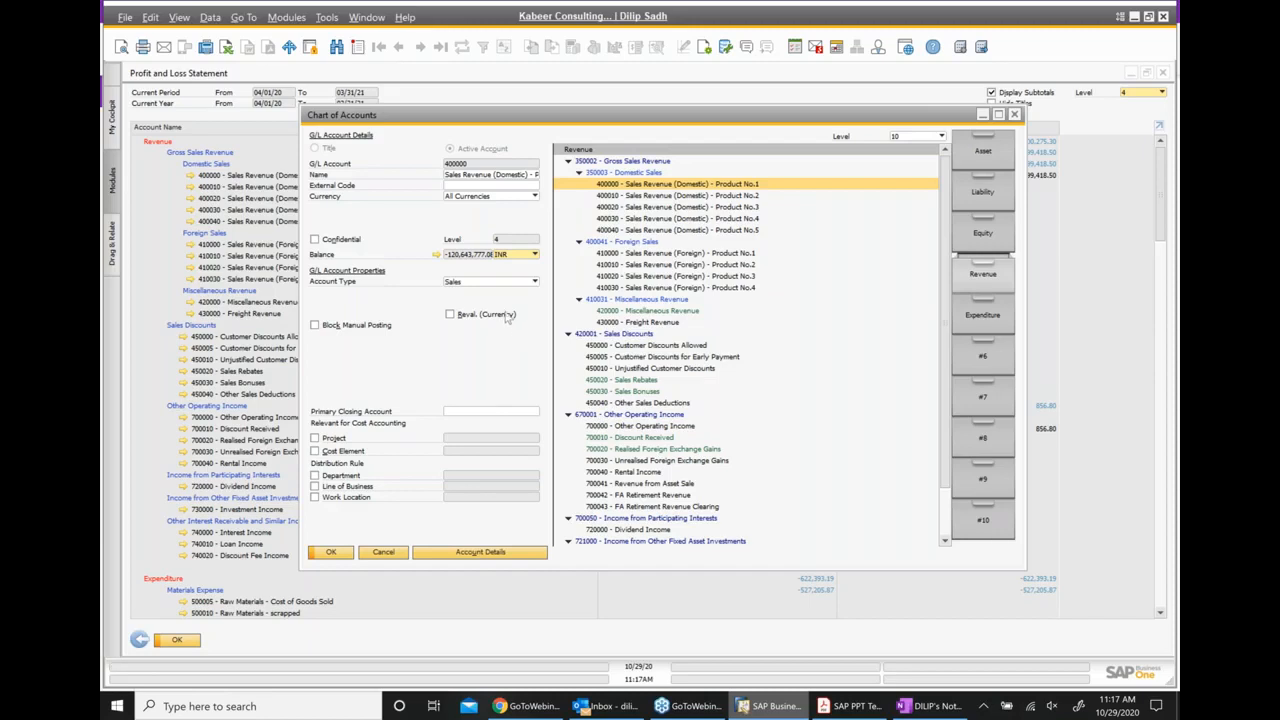
click(438, 255)
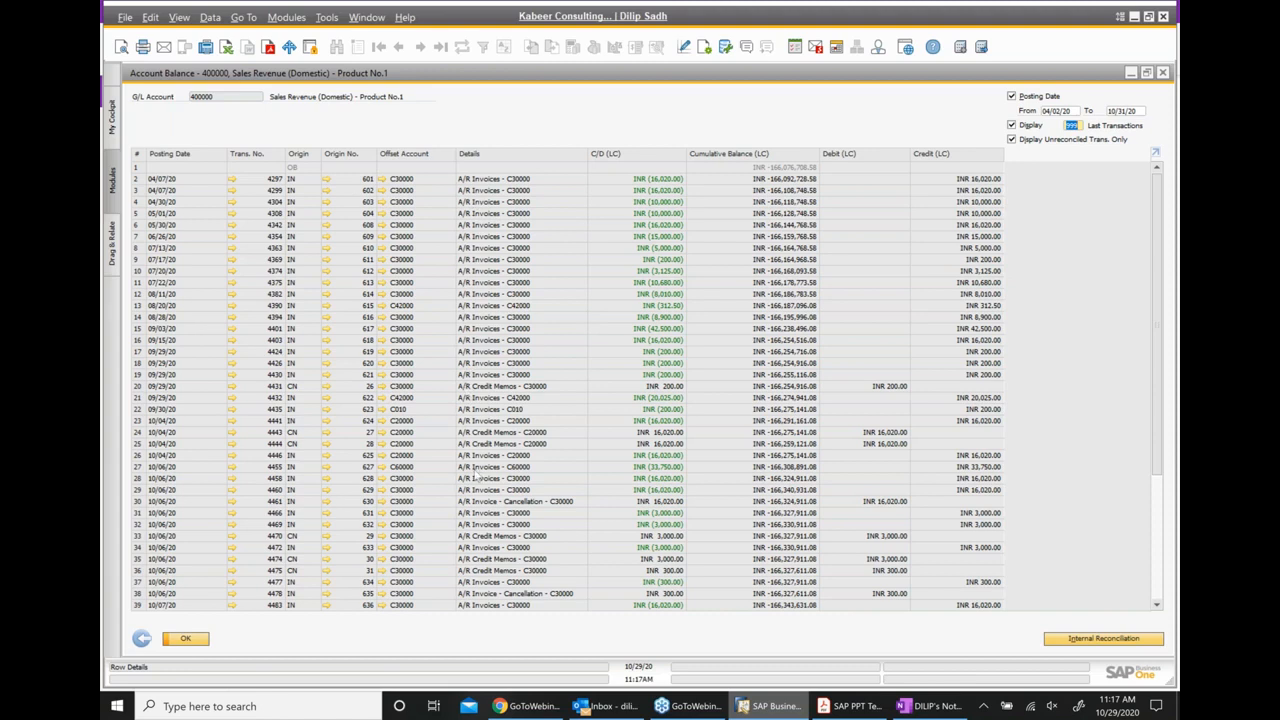
Review the account's posted transactions down to the latest rows, highlighting the A/R invoices posted on 10/28/20
scroll(470, 504, down, 3)
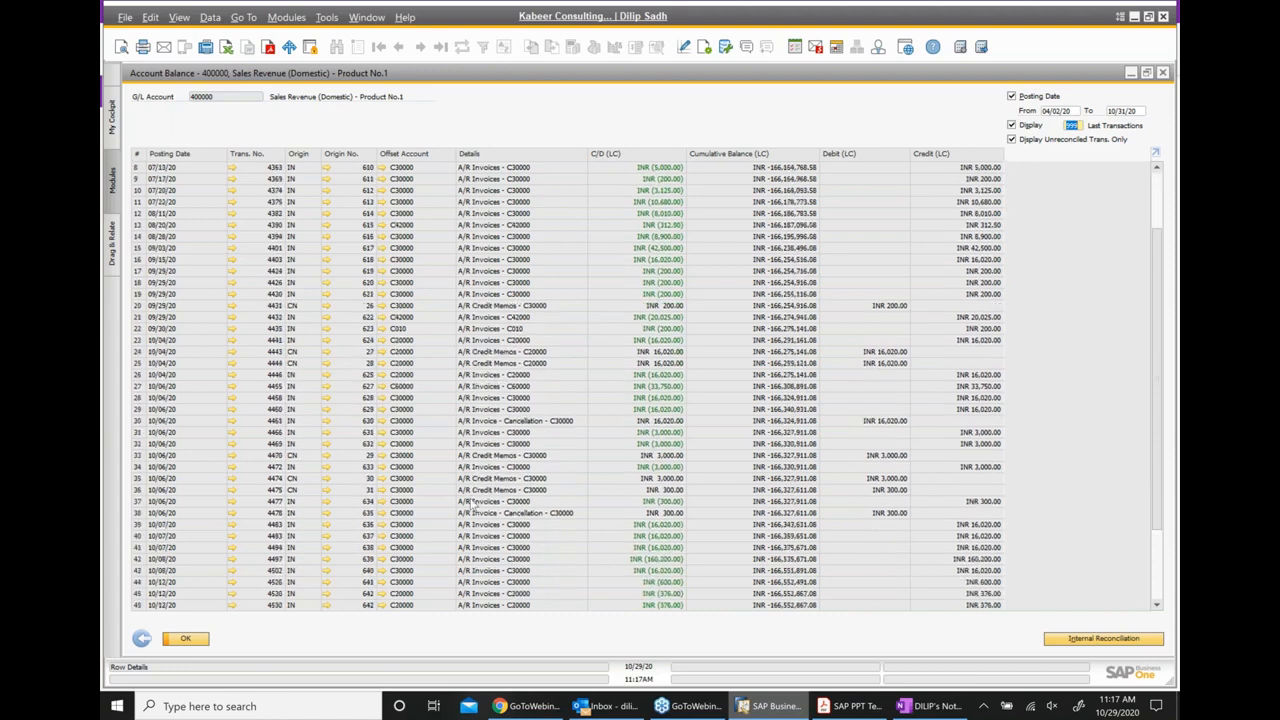
scroll(469, 503, down, 2)
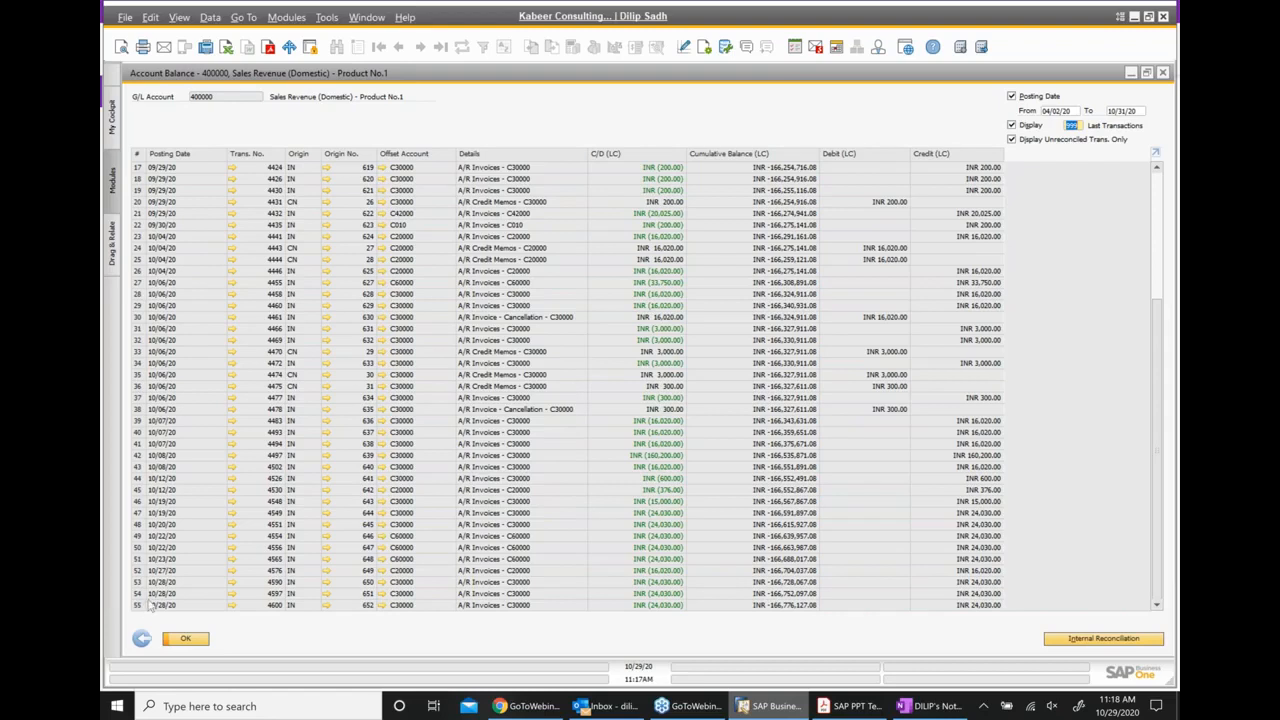
click(139, 606)
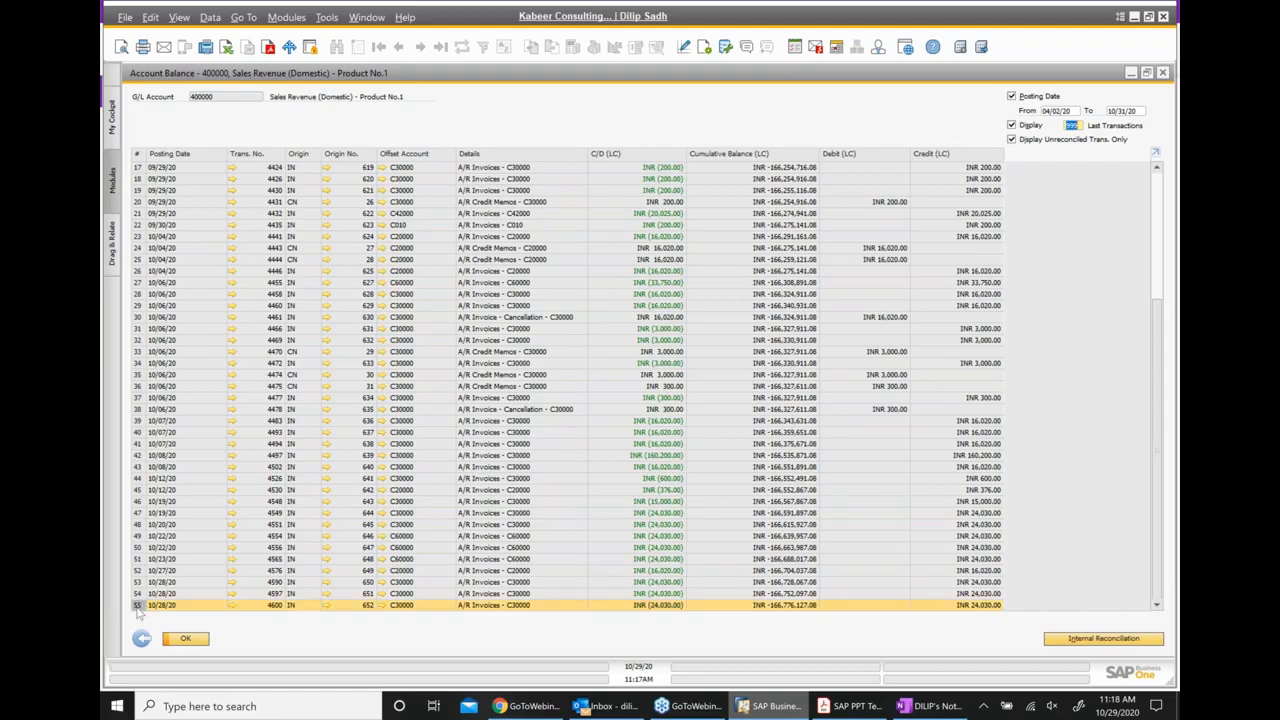
click(139, 593)
click(139, 582)
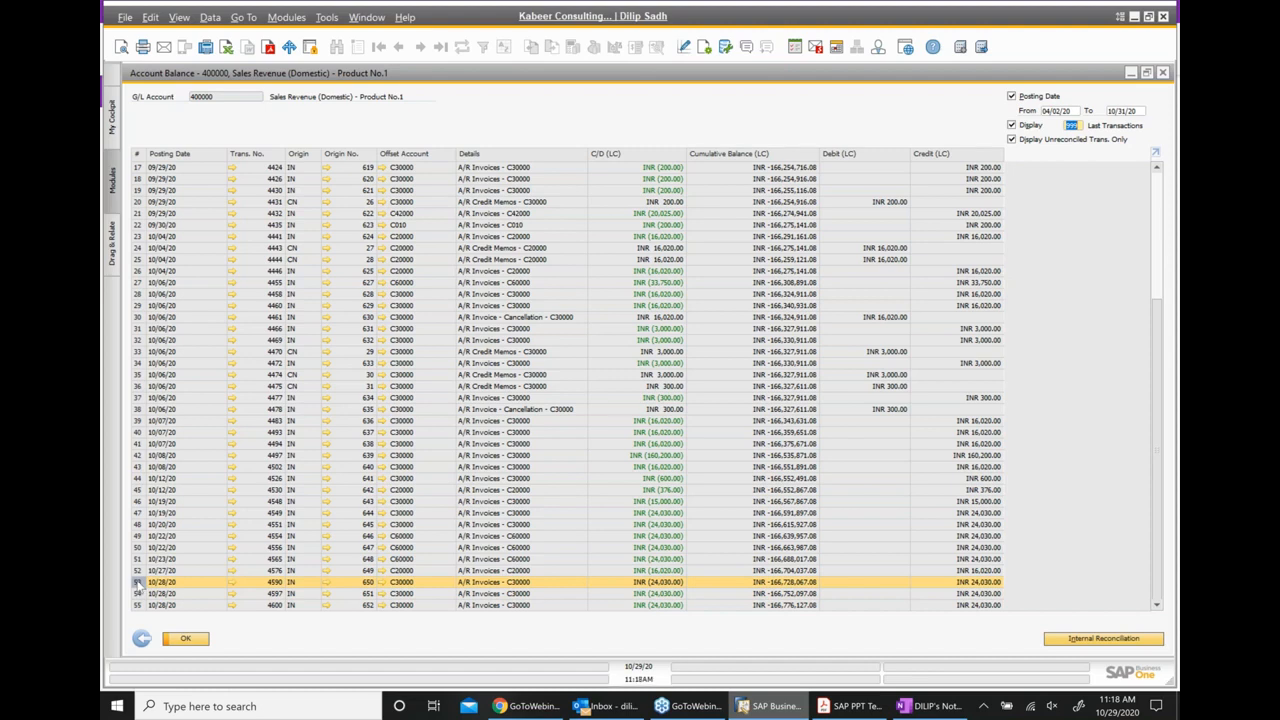
click(156, 606)
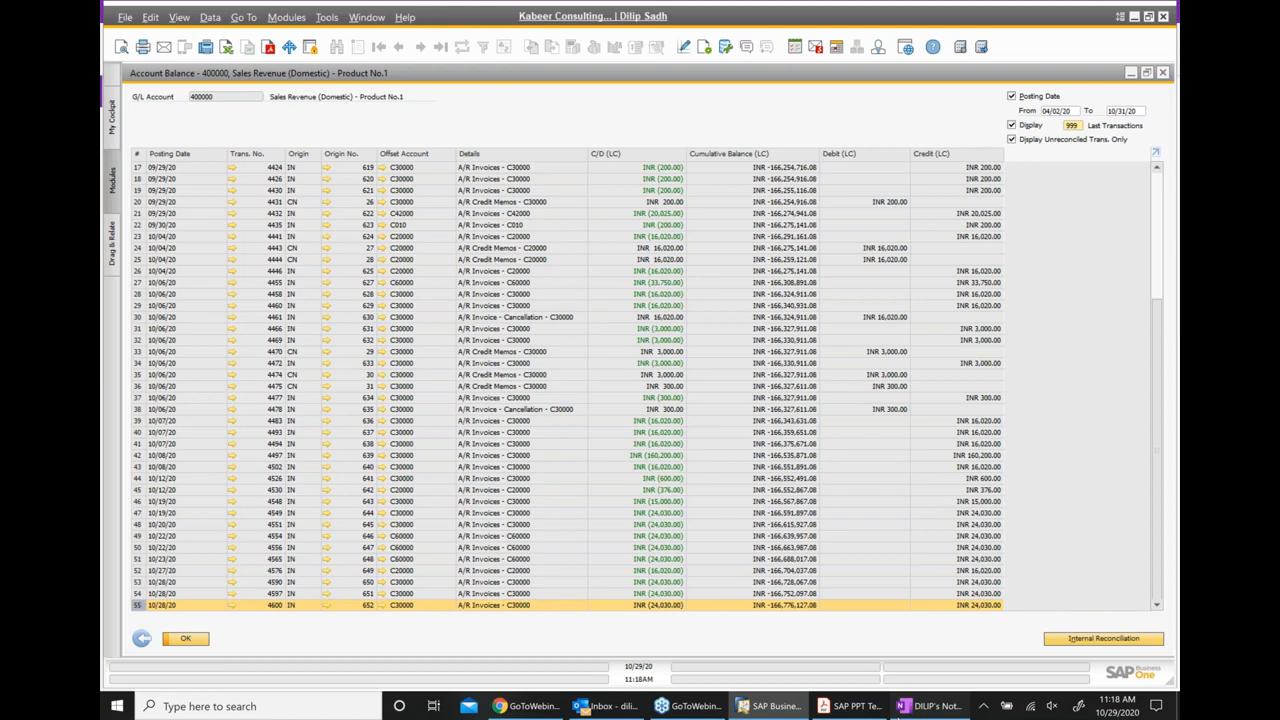
Switch to Acrobat Reader and read pages 203 to 205 on drilling down and balancing the balance sheet calculation
key(alt+Tab)
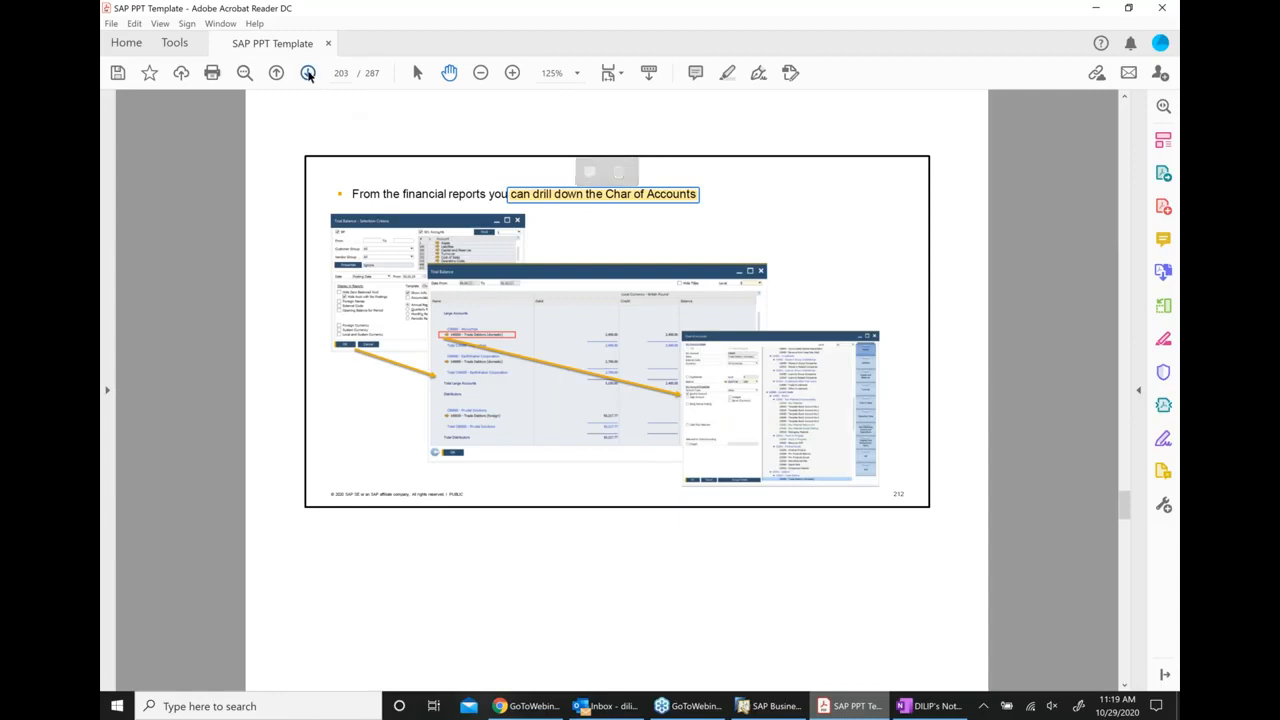
click(308, 73)
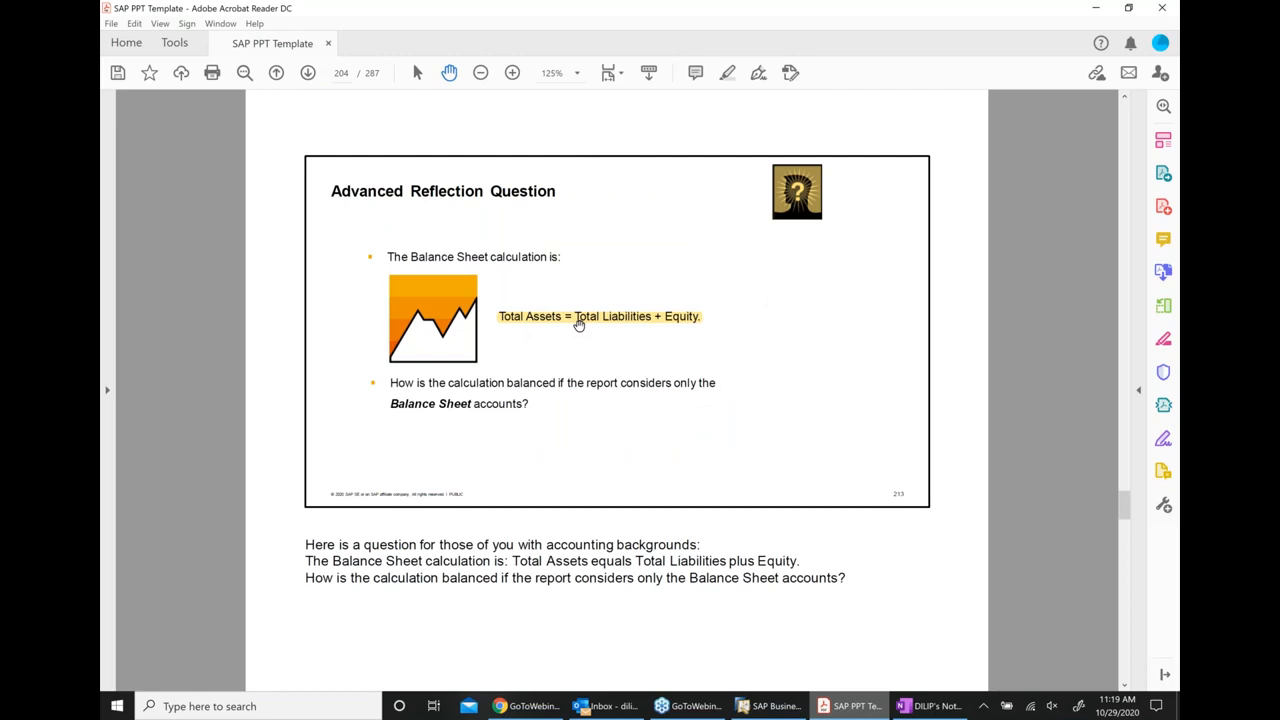
click(308, 73)
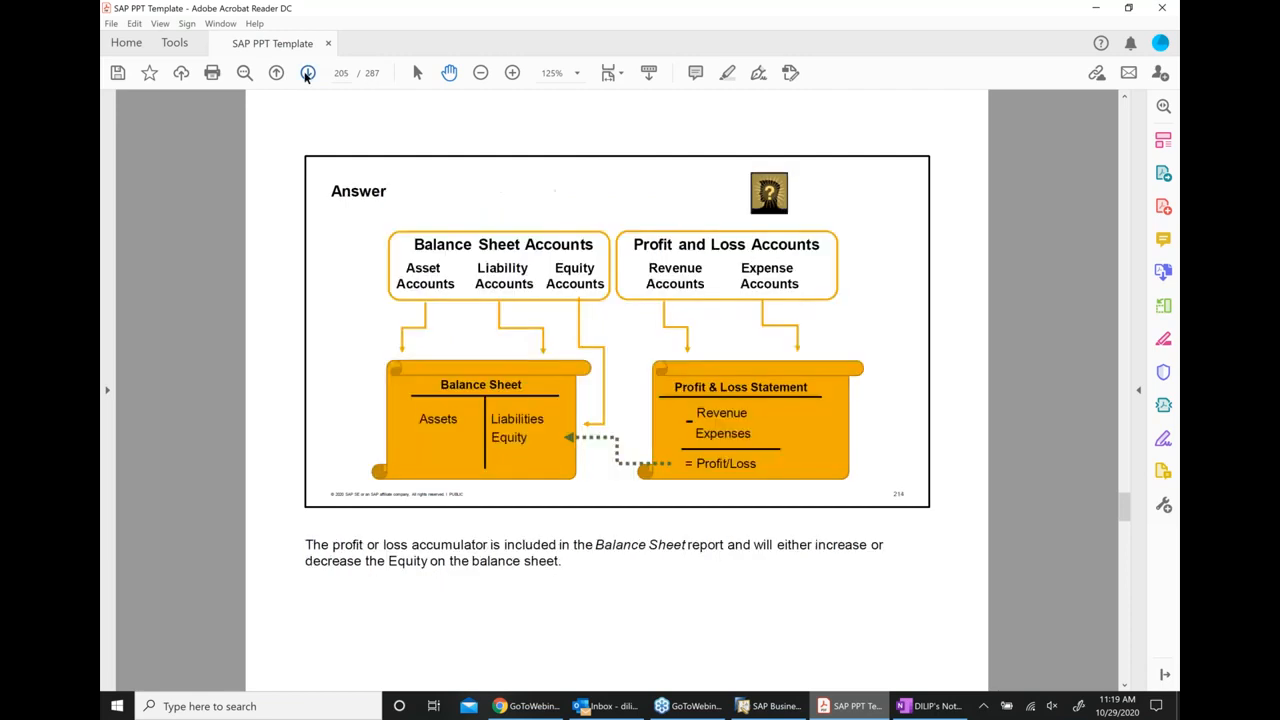
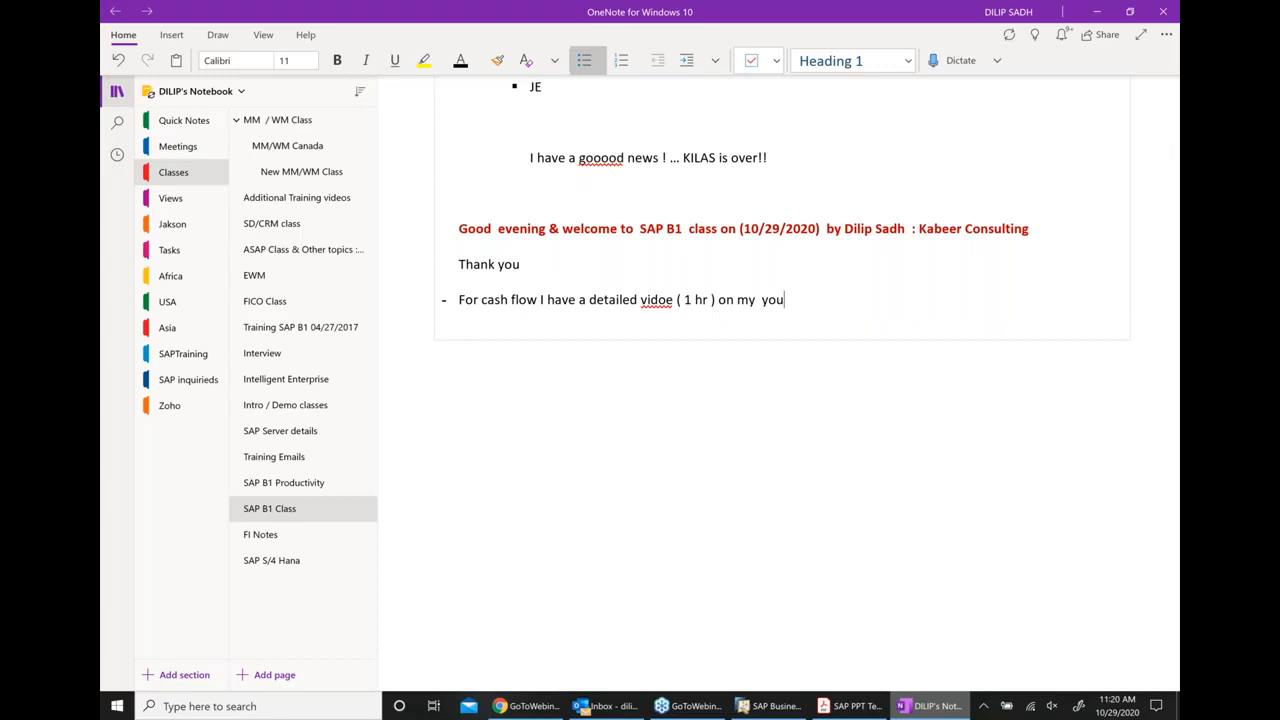
Complete the OneNote line as "For cash flow I have a detailed video ( 1 hr ) on my YouTube channel ..", correcting the misspelled "vidoe"
text(tube channel)
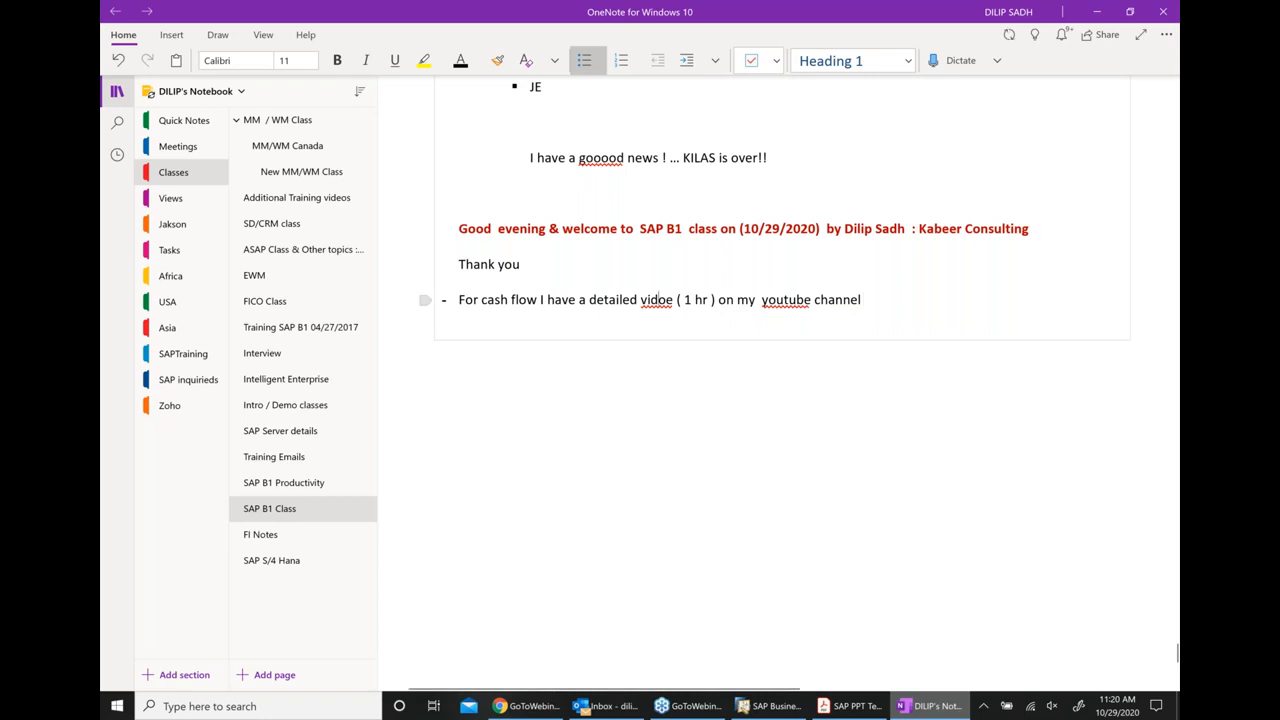
right_click(657, 300)
click(577, 371)
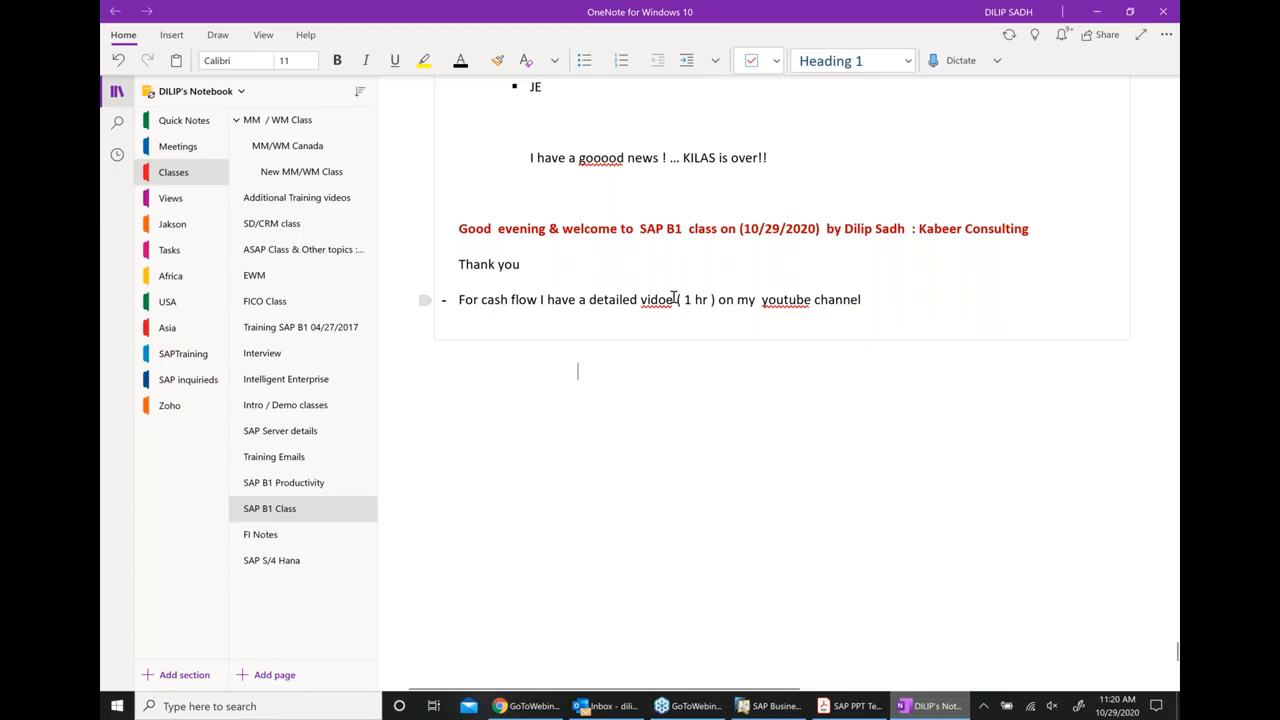
click(674, 299)
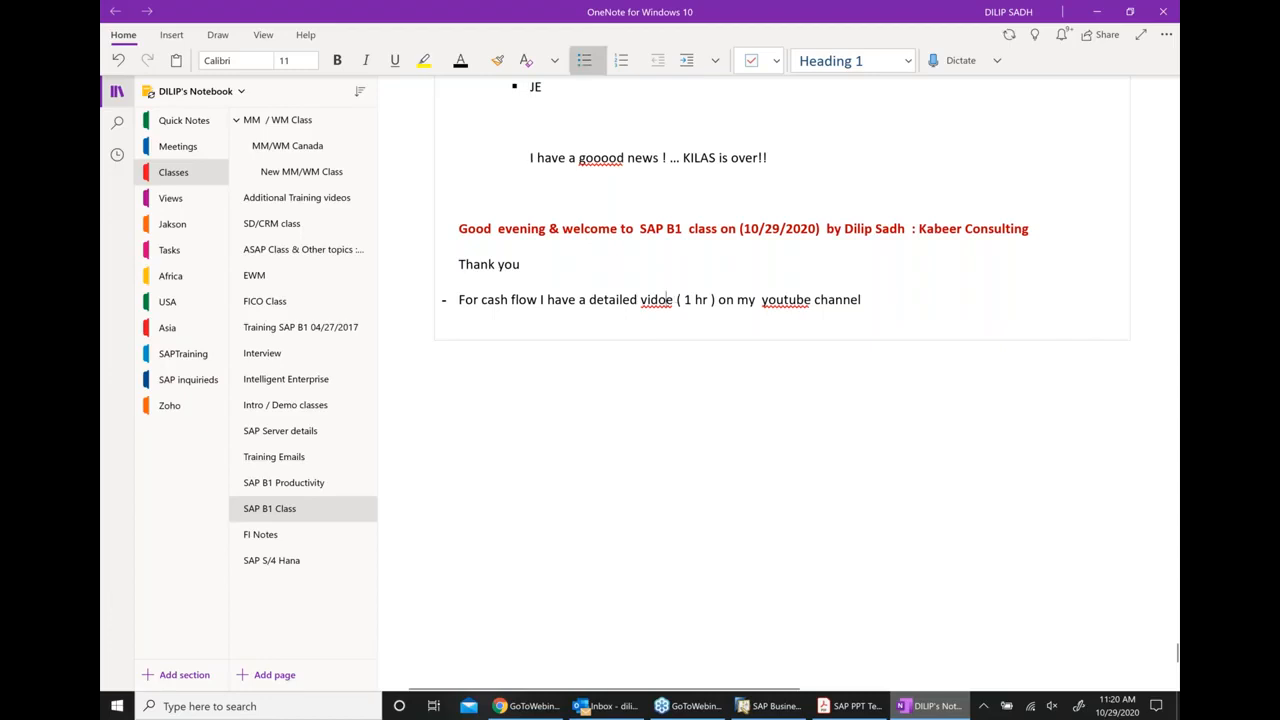
key(BackSpace)
key(BackSpace)
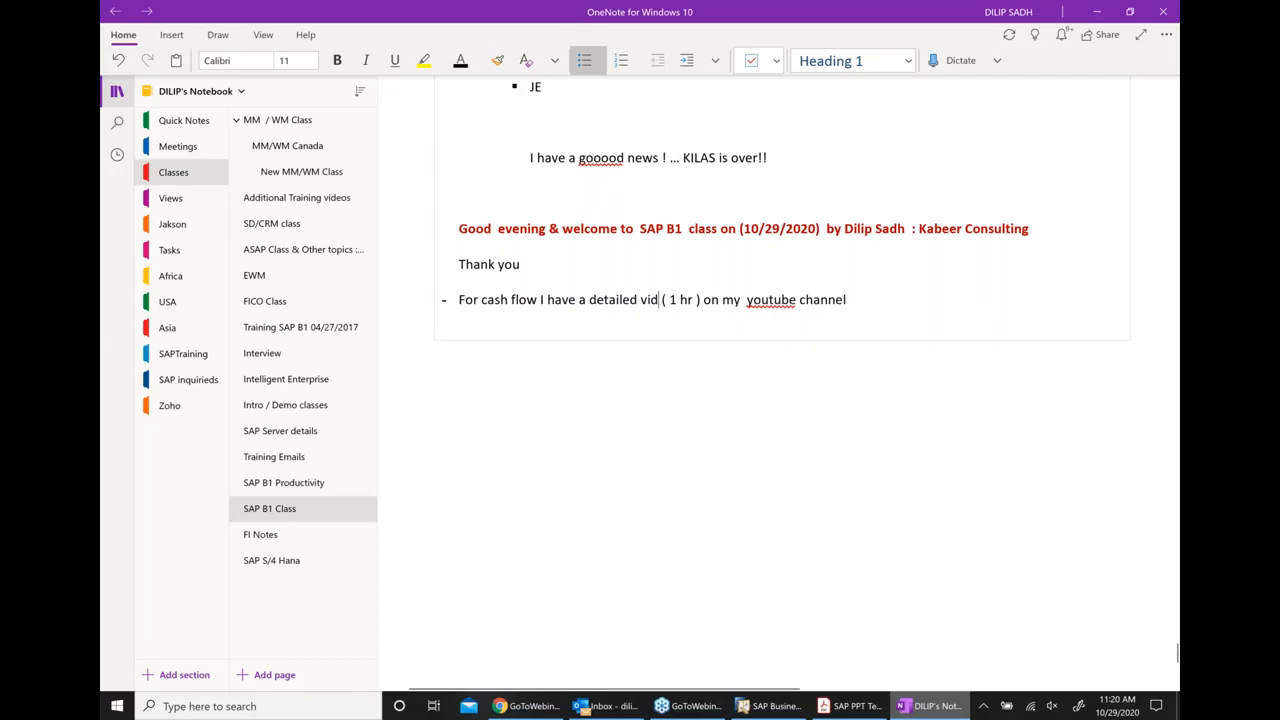
text(eo)
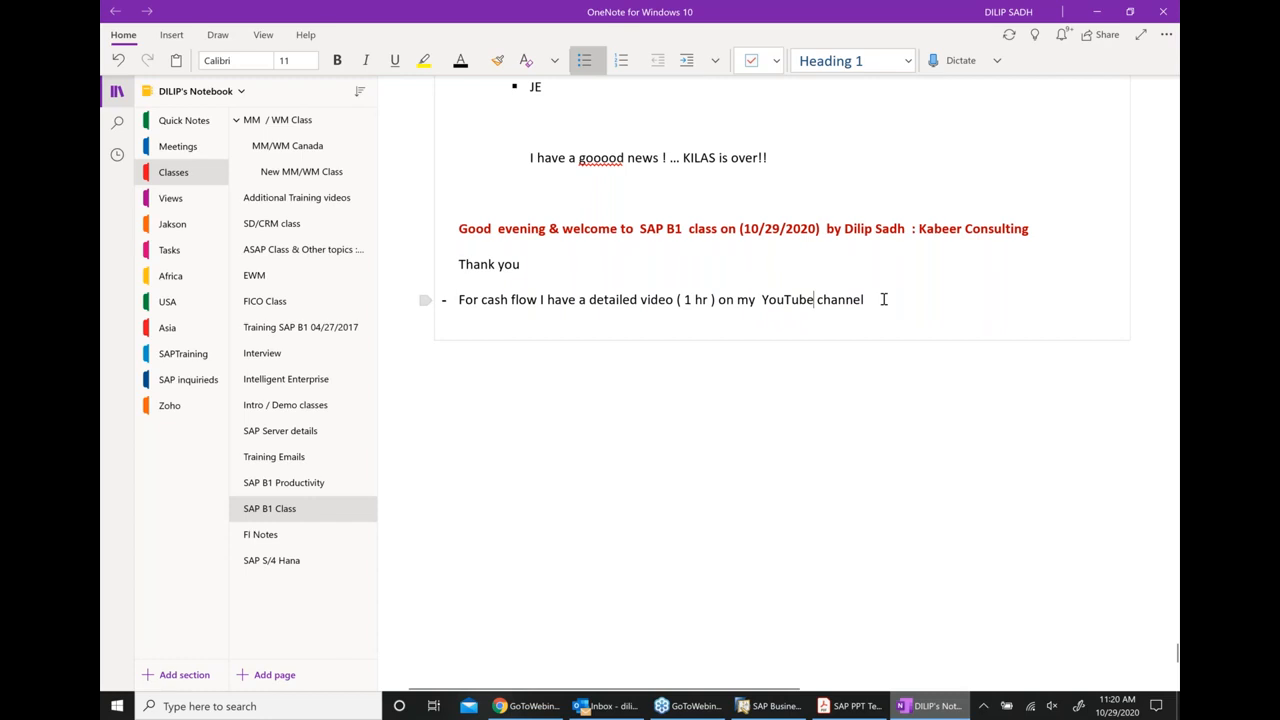
click(884, 299)
text(..)
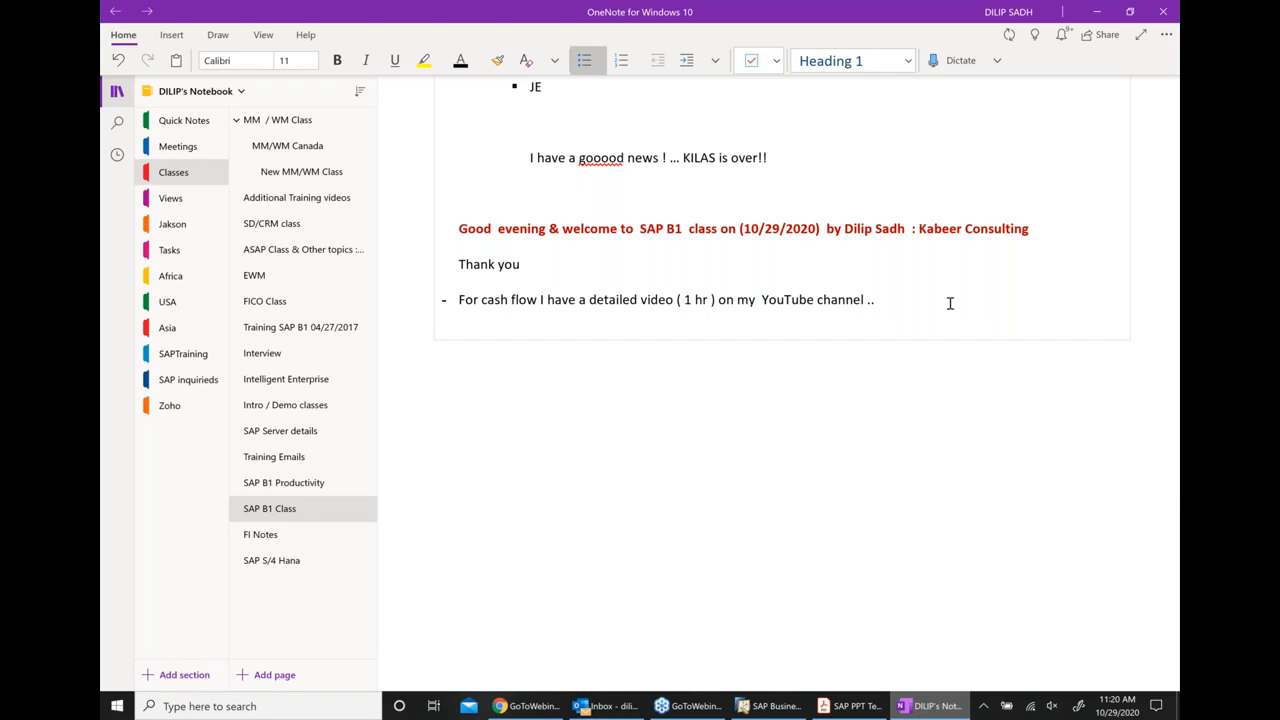
View the Cash Flow Report title slide in Acrobat Reader, then return to SAP Business One and close the profit and loss statement
key(alt+Tab)
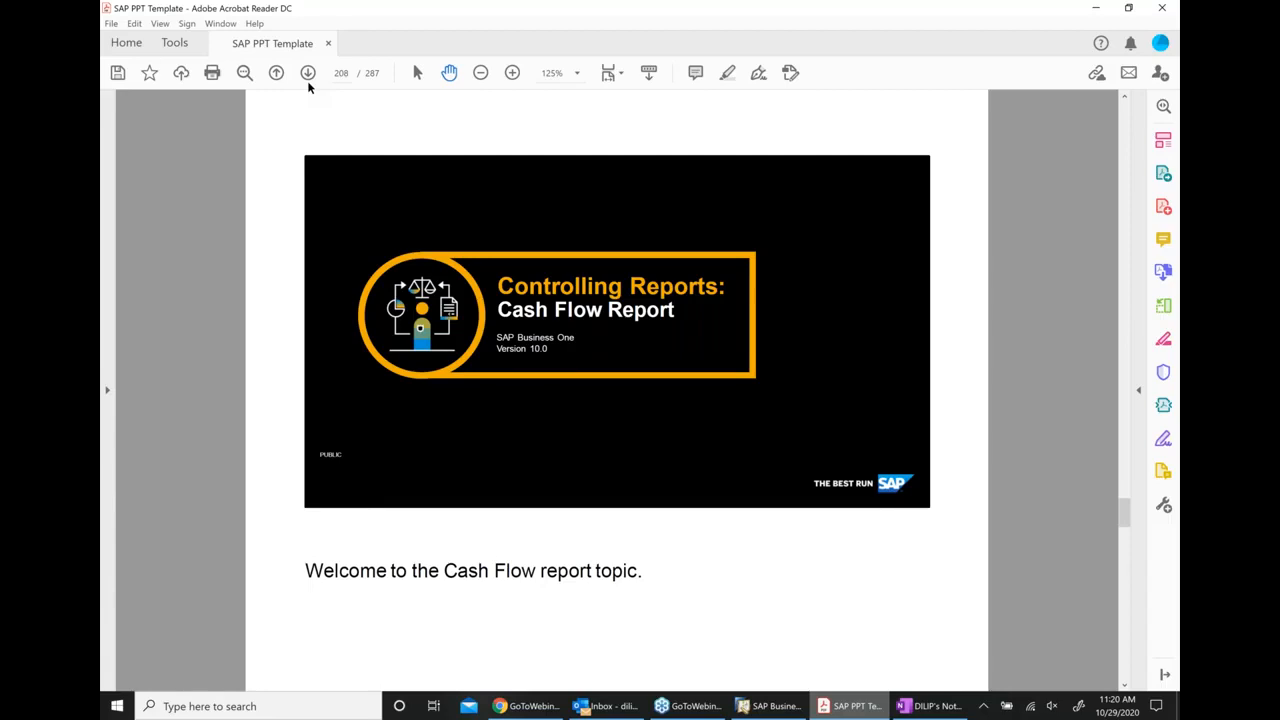
key(alt+Tab)
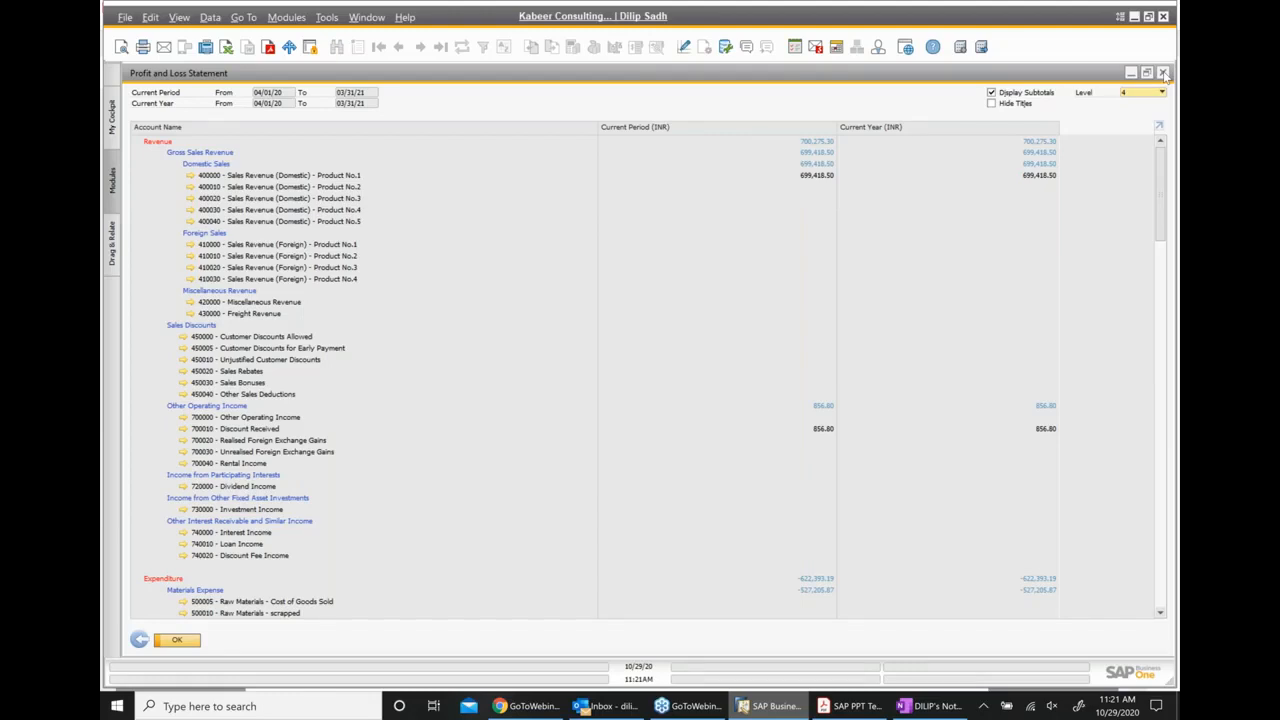
click(1163, 73)
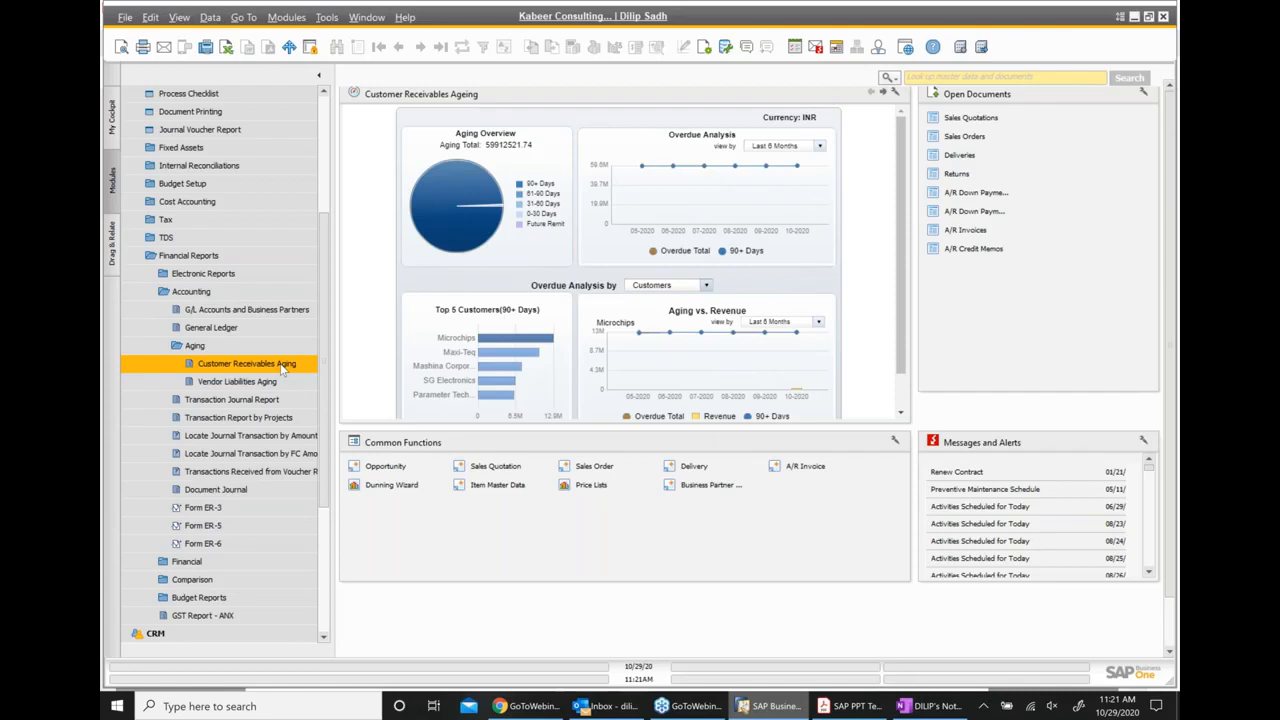
Switch to Acrobat Reader, read the aging report slides on pages 219 and 220, and select the Vendor Liabilities Aging highlight
key(alt+Tab)
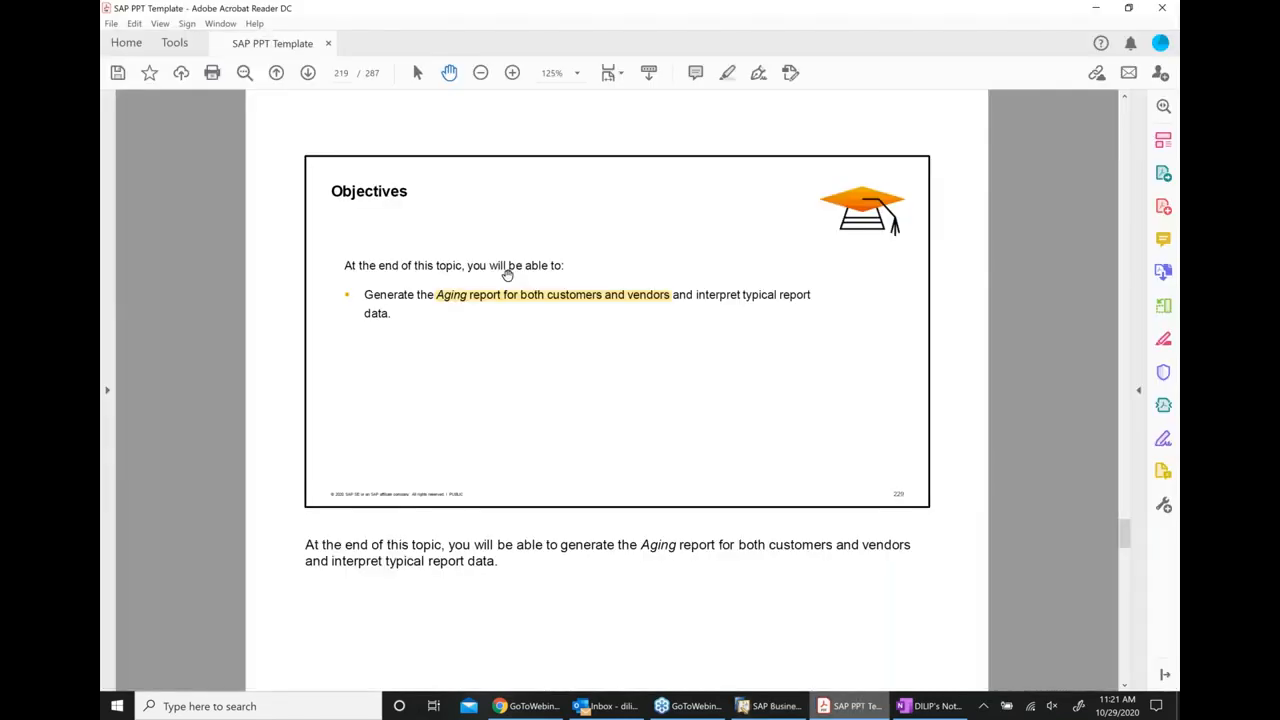
click(308, 74)
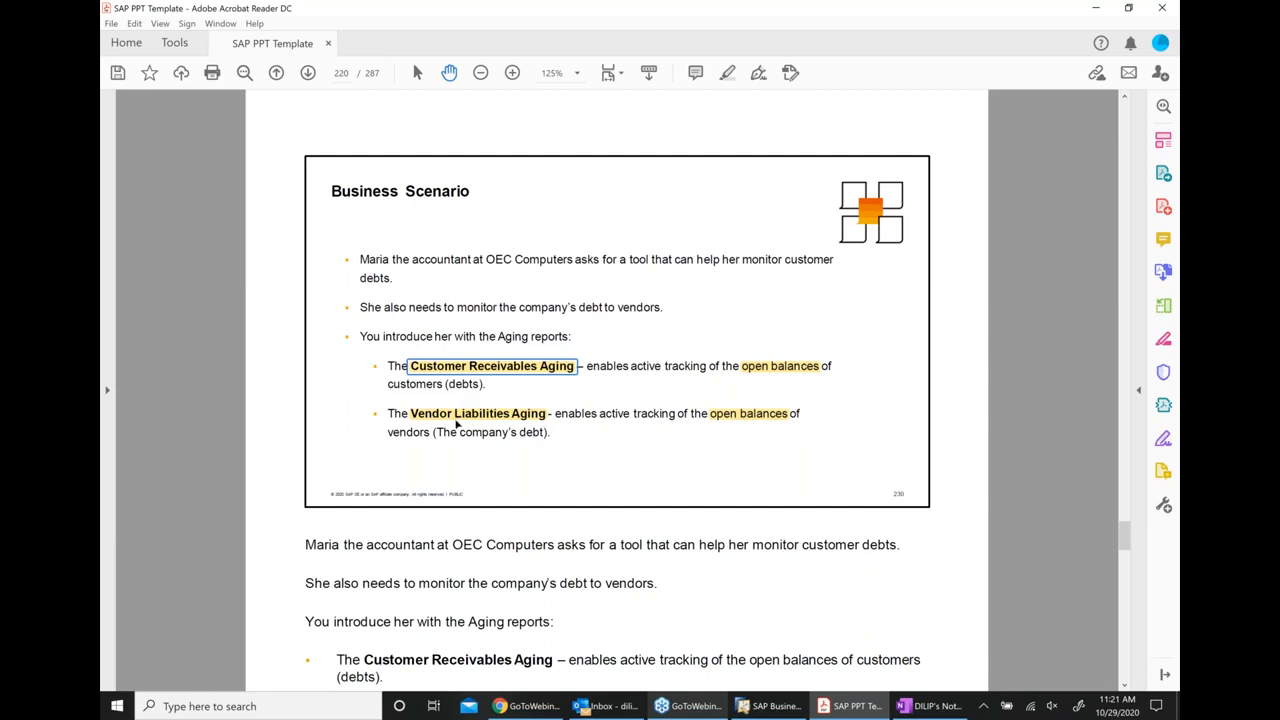
click(457, 420)
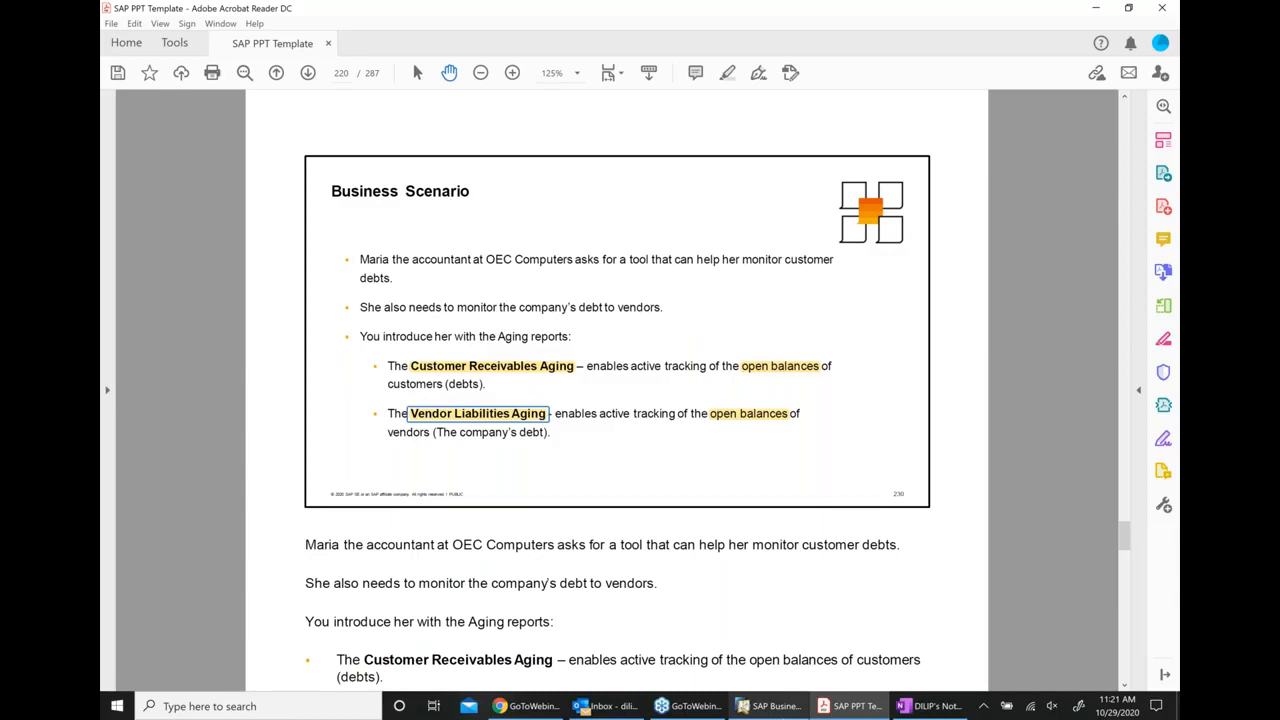
Open the Customer Receivables Aging selection criteria in SAP Business One and view the list of blanket agreements without choosing one
click(783, 712)
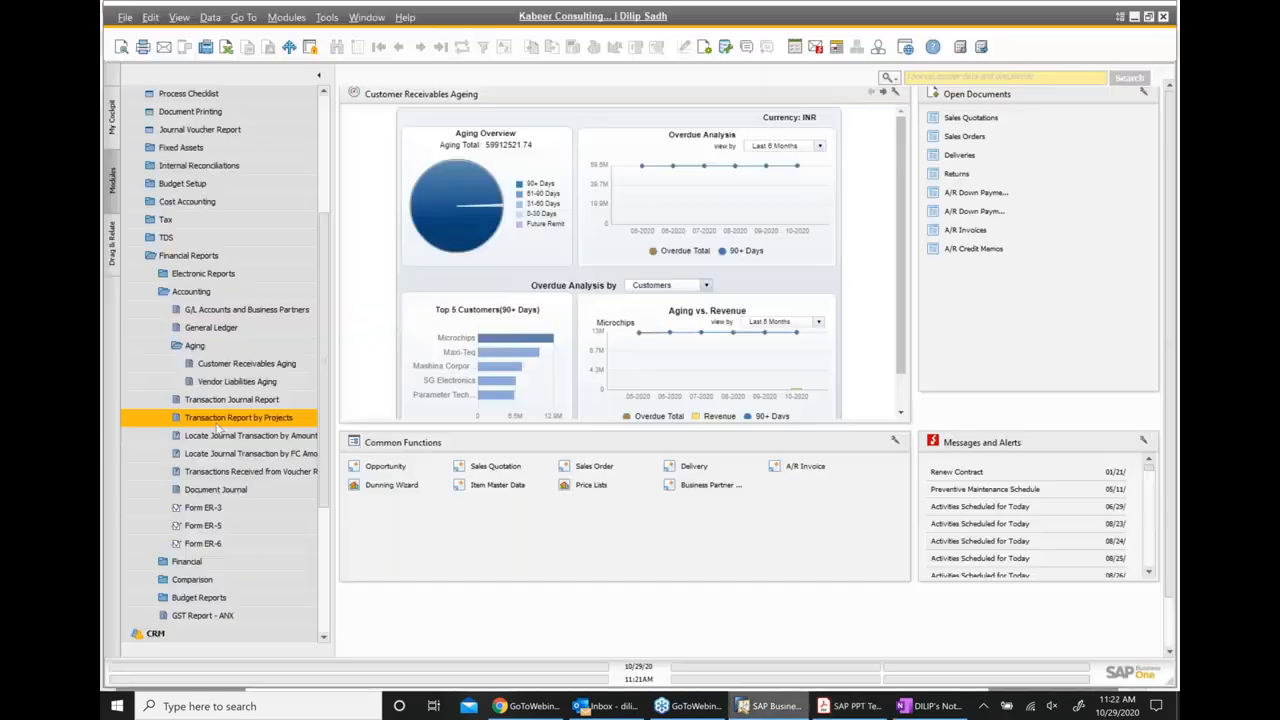
click(255, 365)
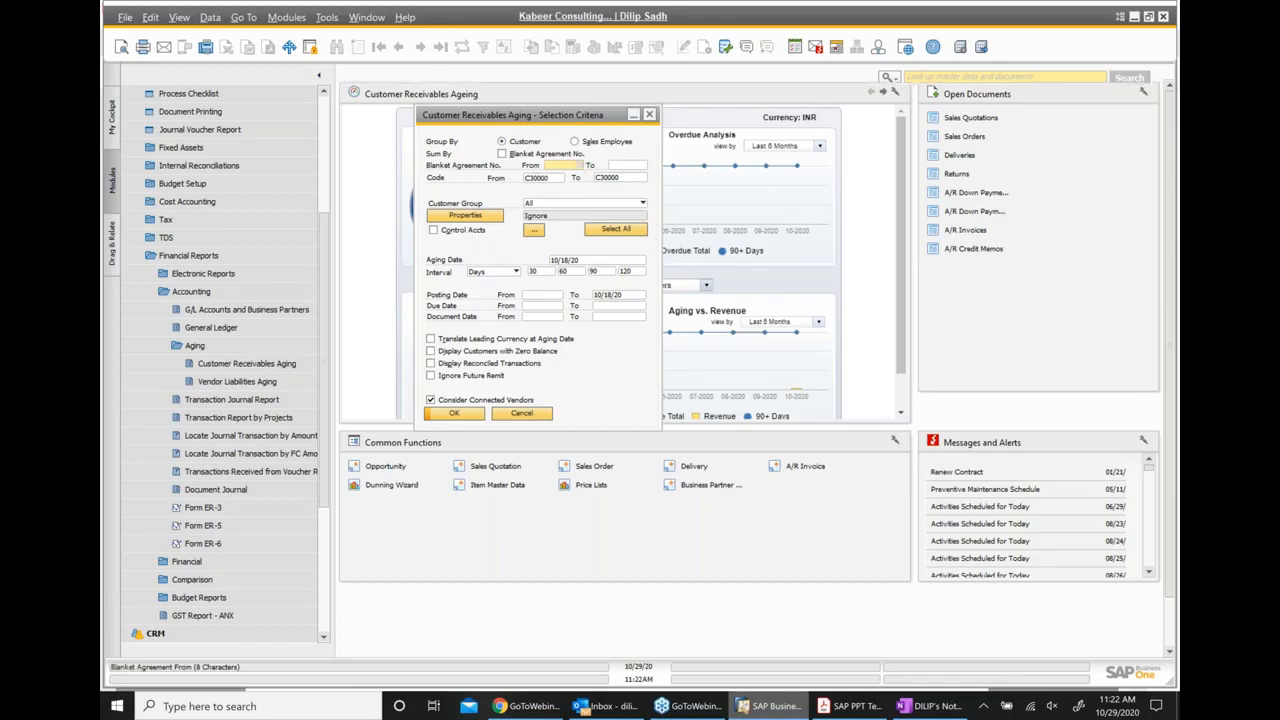
click(582, 166)
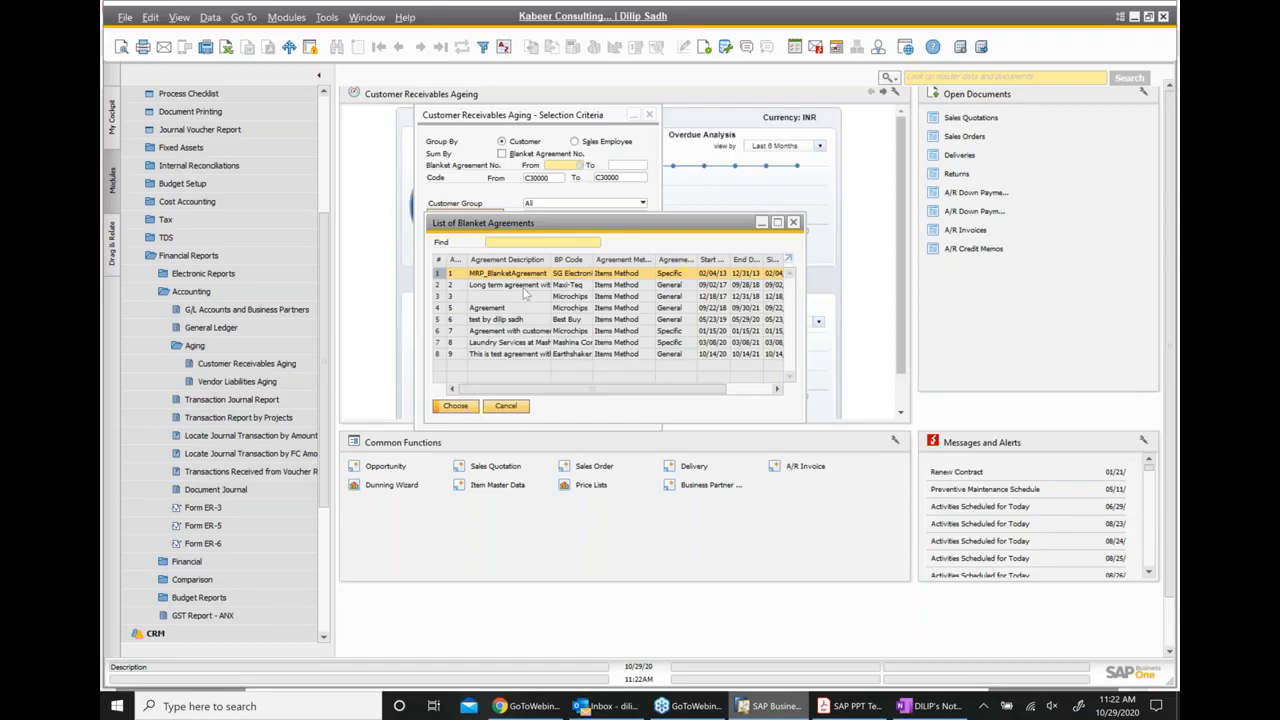
key(Escape)
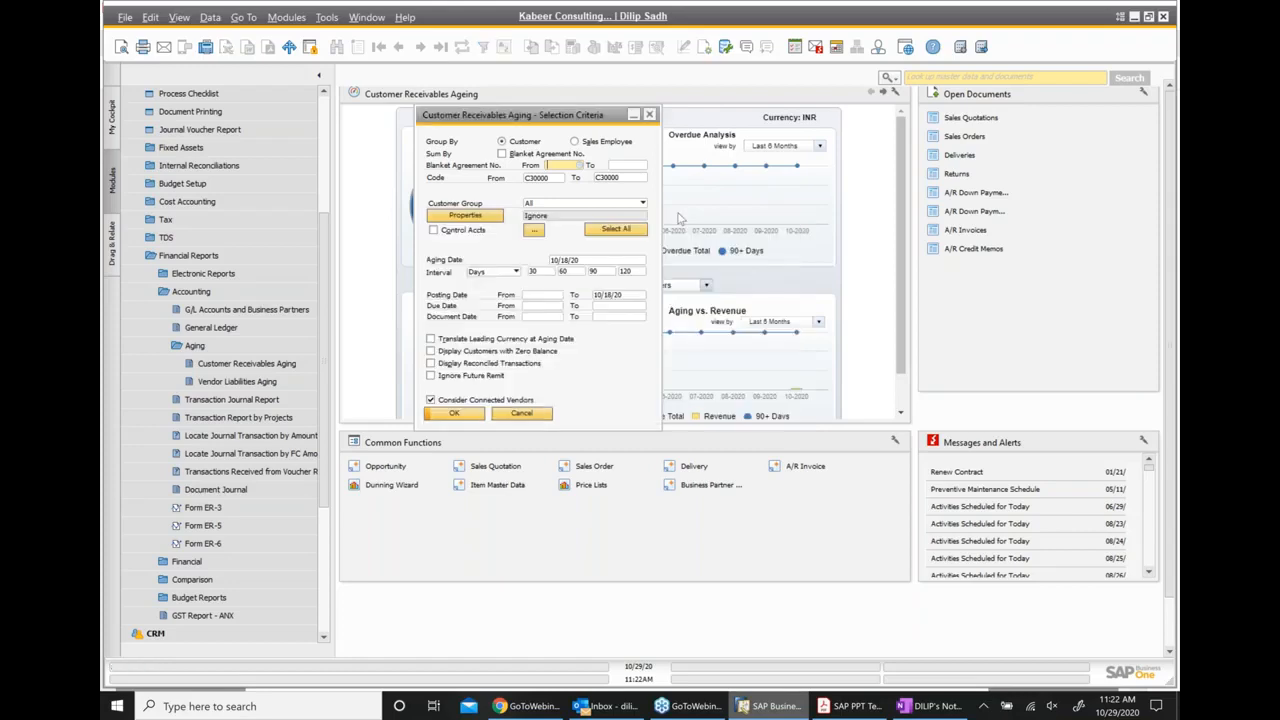
View the list of business partners and set both ends of the customer code range to Microchips
click(561, 178)
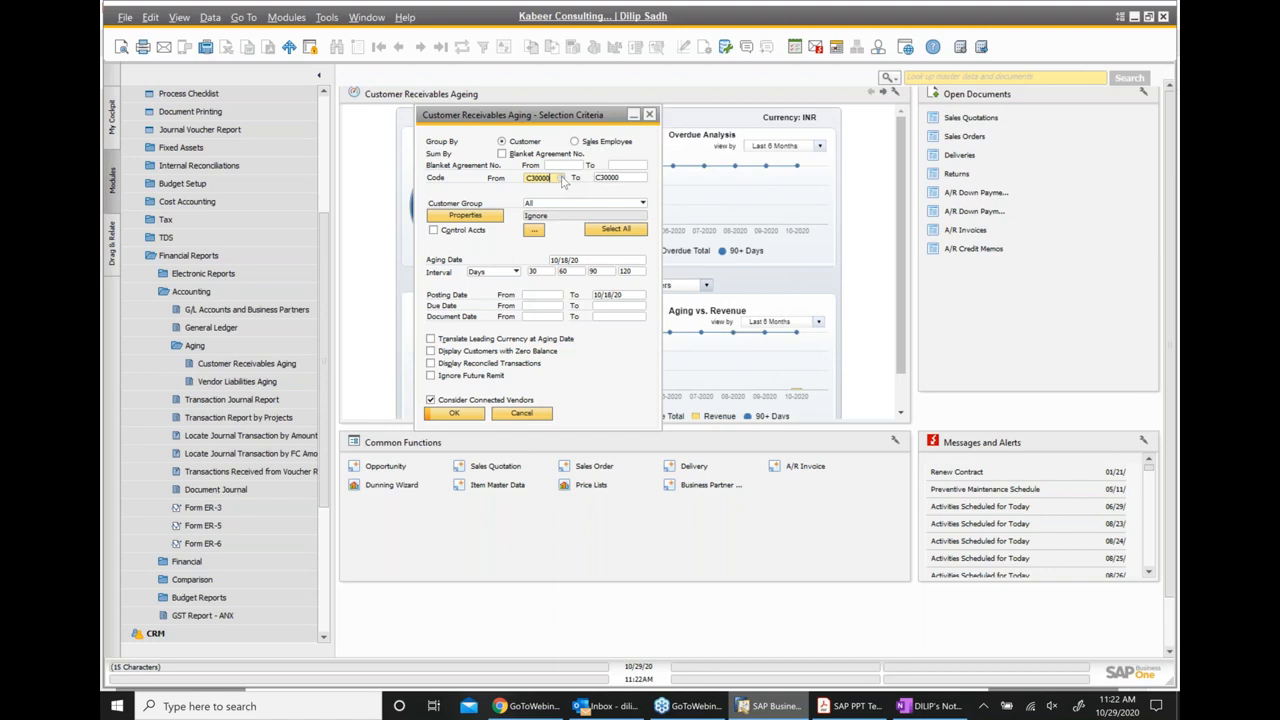
click(561, 178)
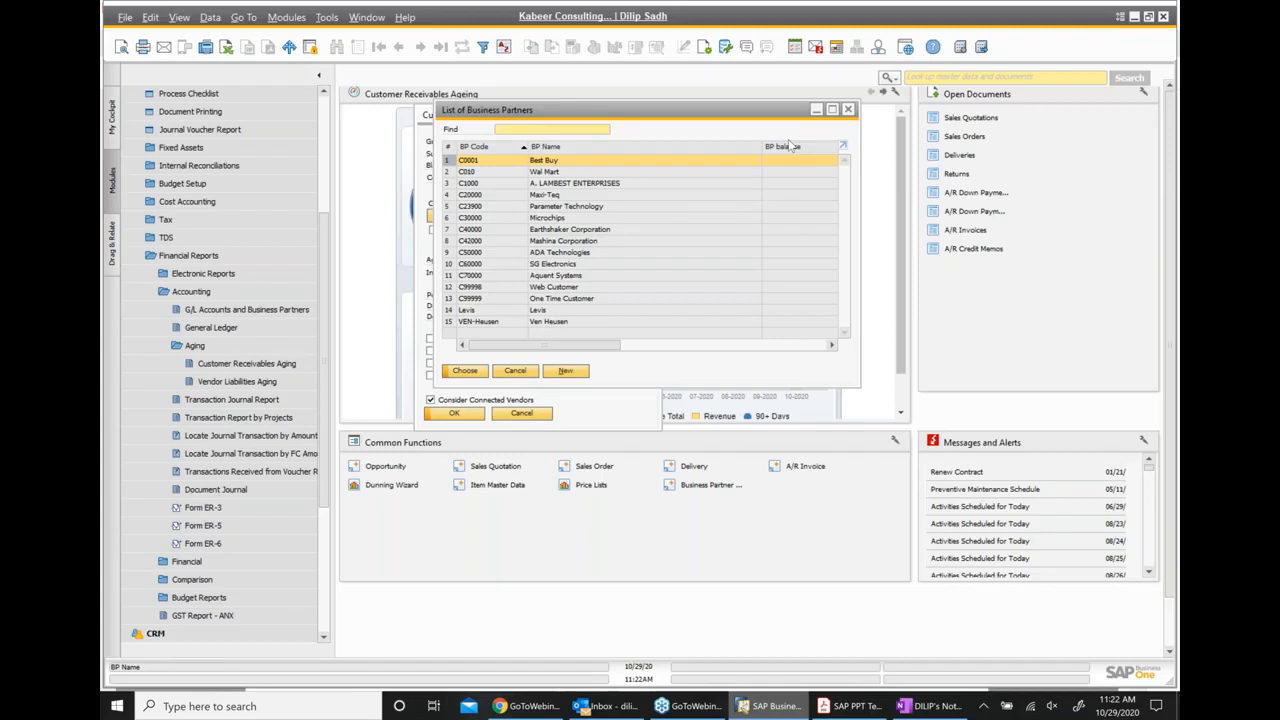
key(Escape)
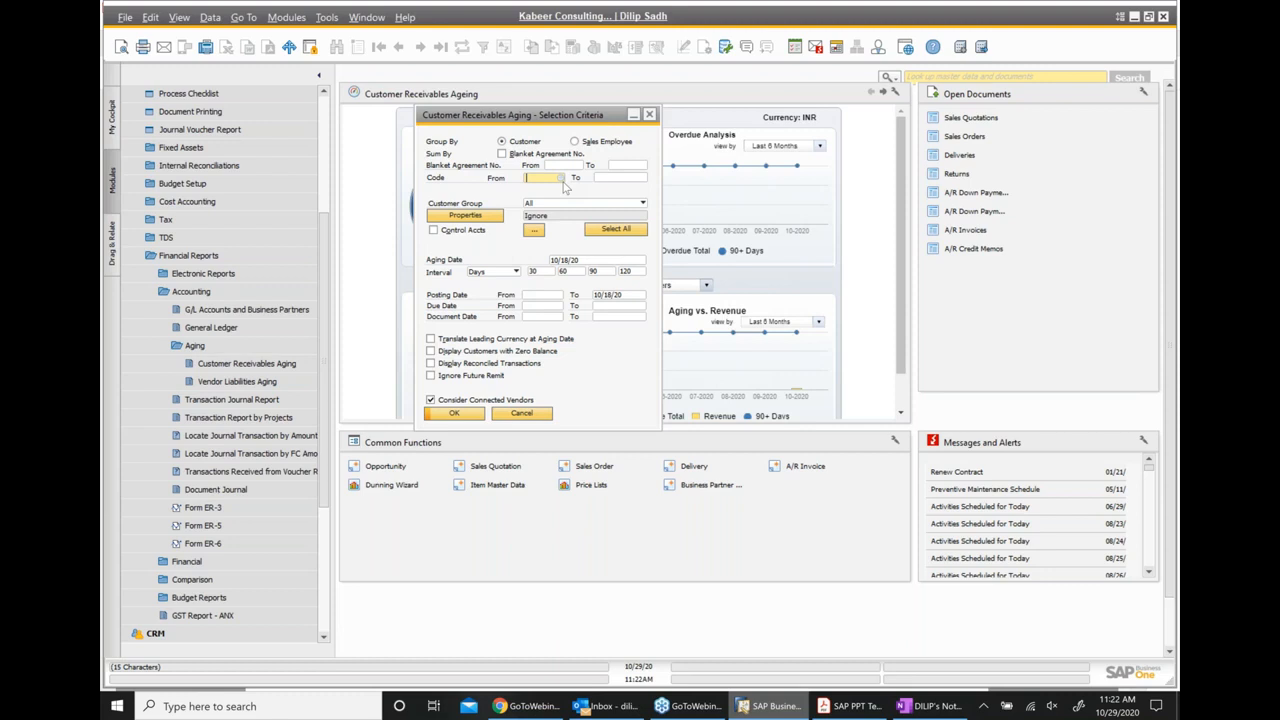
key(Tab)
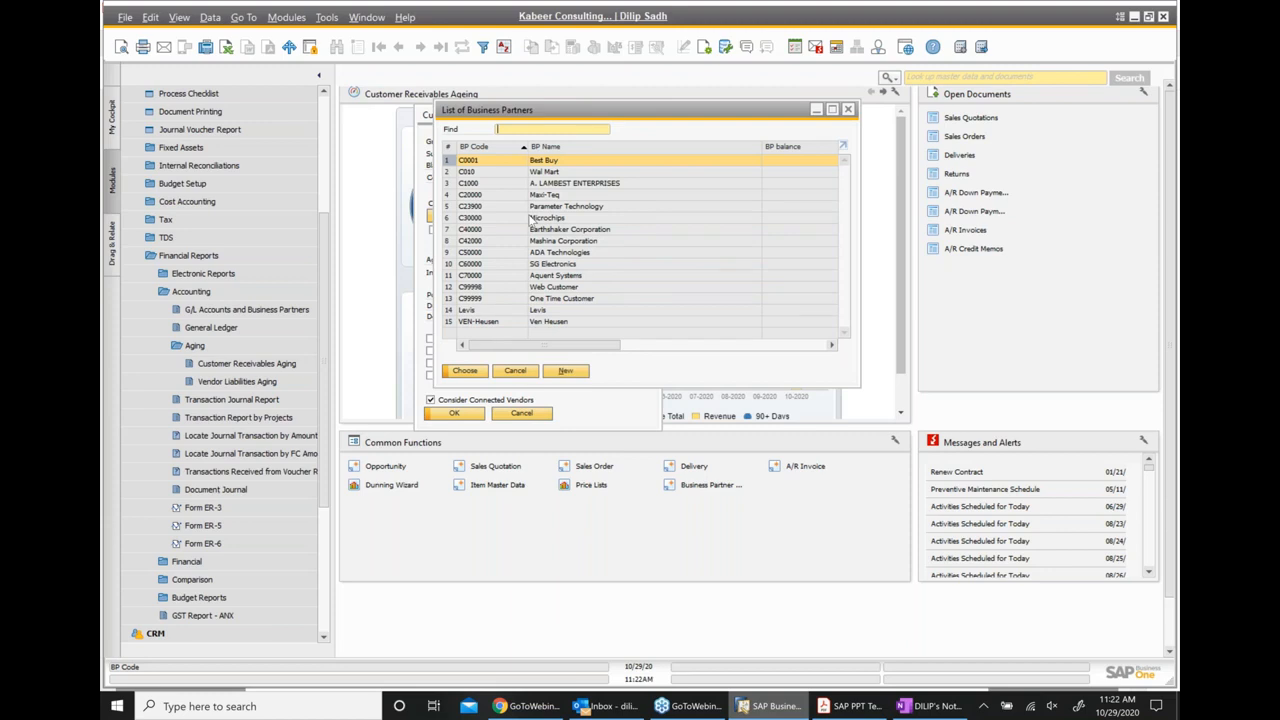
double_click(531, 218)
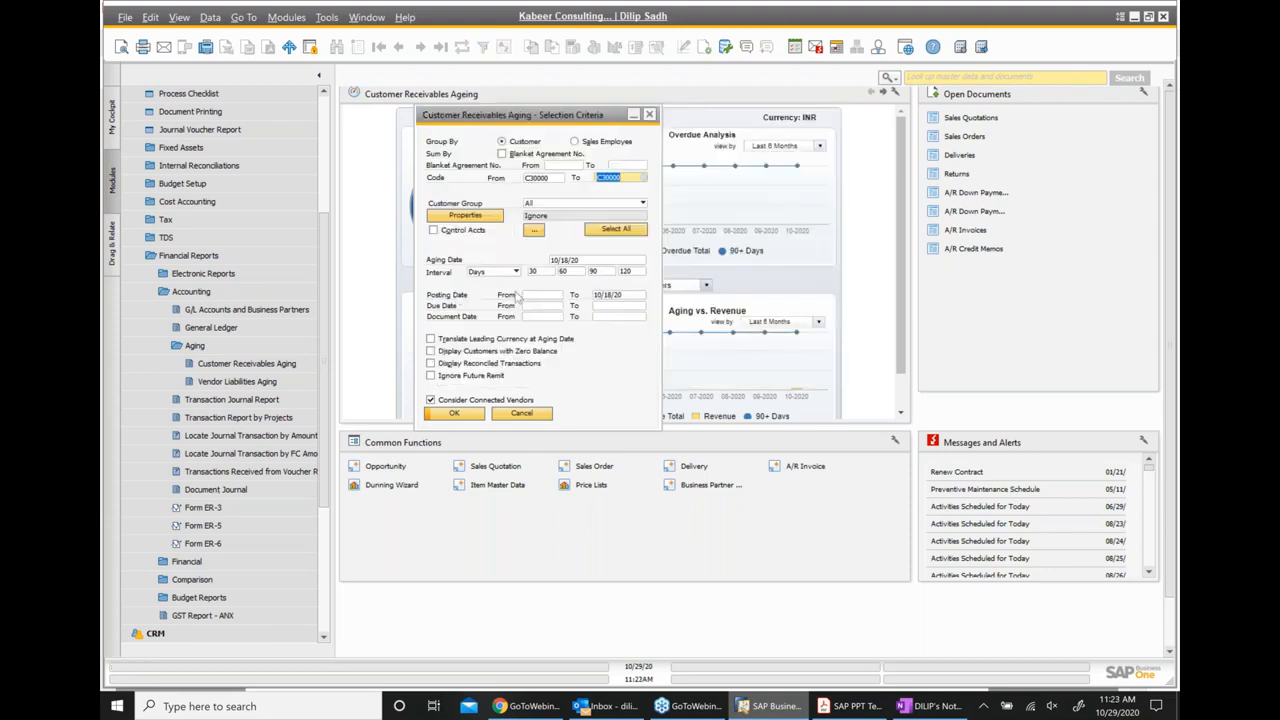
Set the end of the posting date range to 10/29/20 and run the Customer Receivables Aging report for Microchips
click(641, 296)
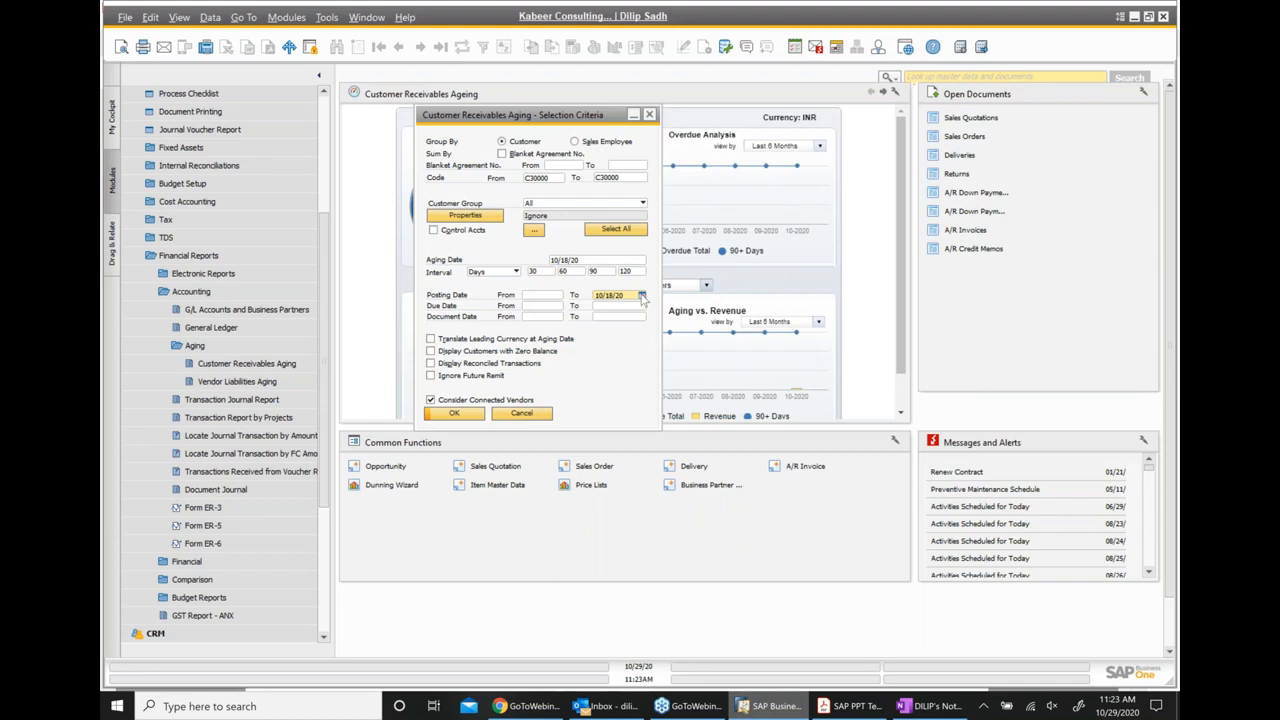
click(642, 296)
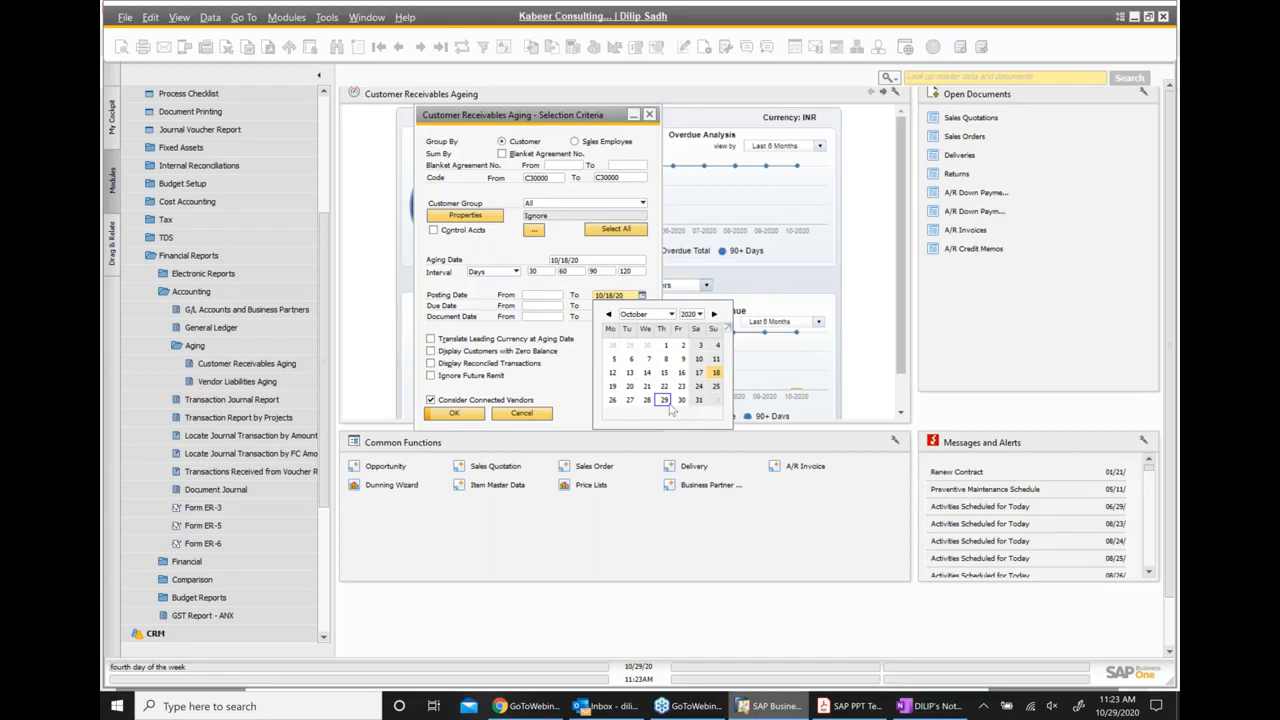
click(664, 400)
click(456, 414)
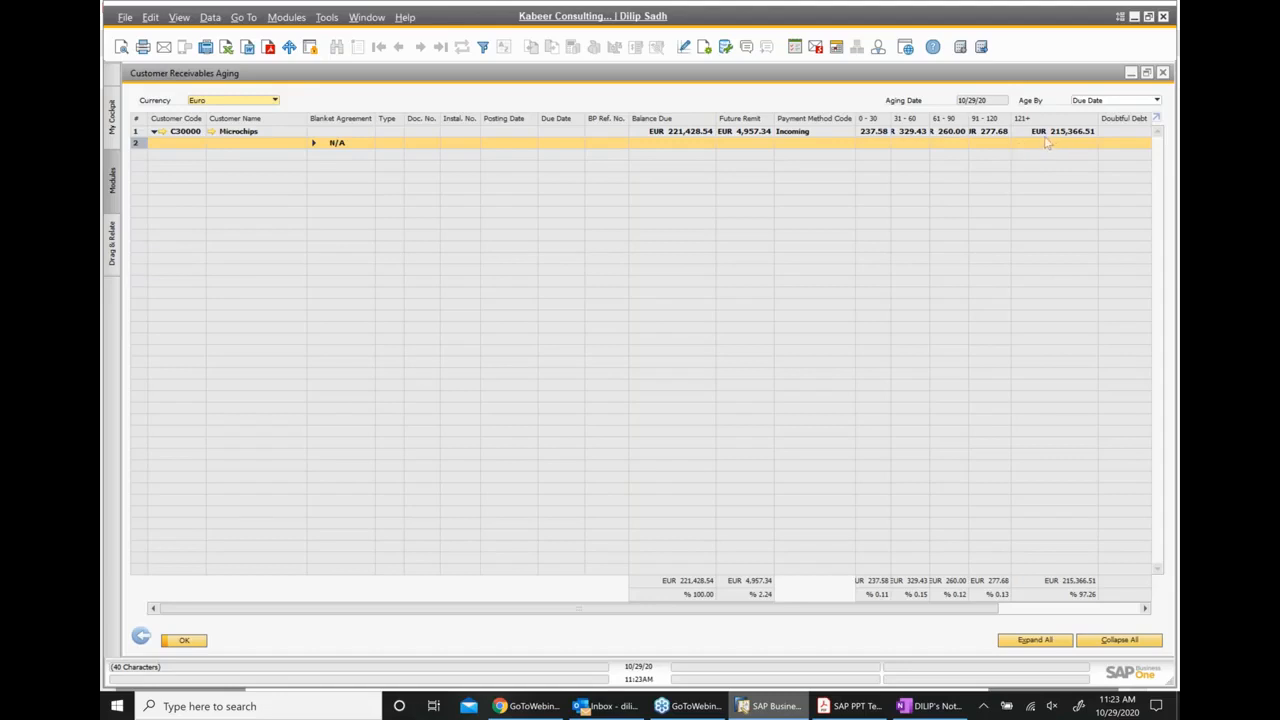
Expand the N/A blanket agreement group for Microchips, review its documents across the aging intervals, and sort them by posting date
click(313, 143)
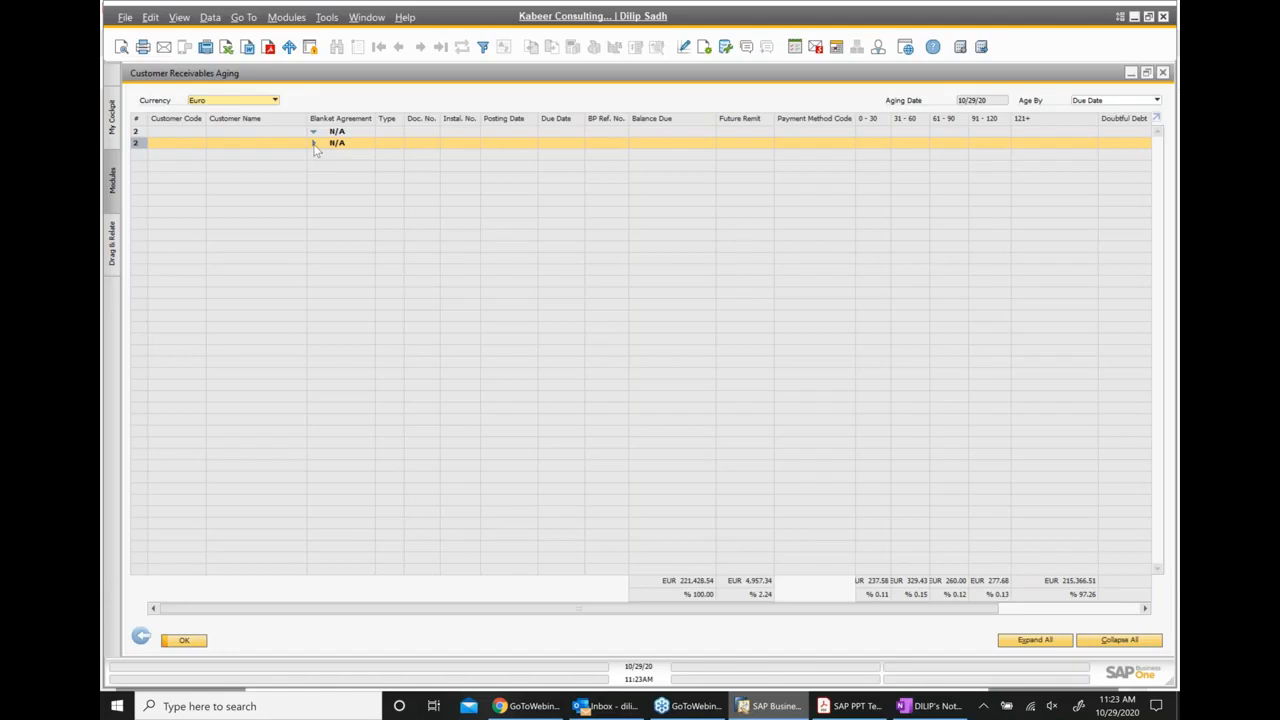
click(313, 144)
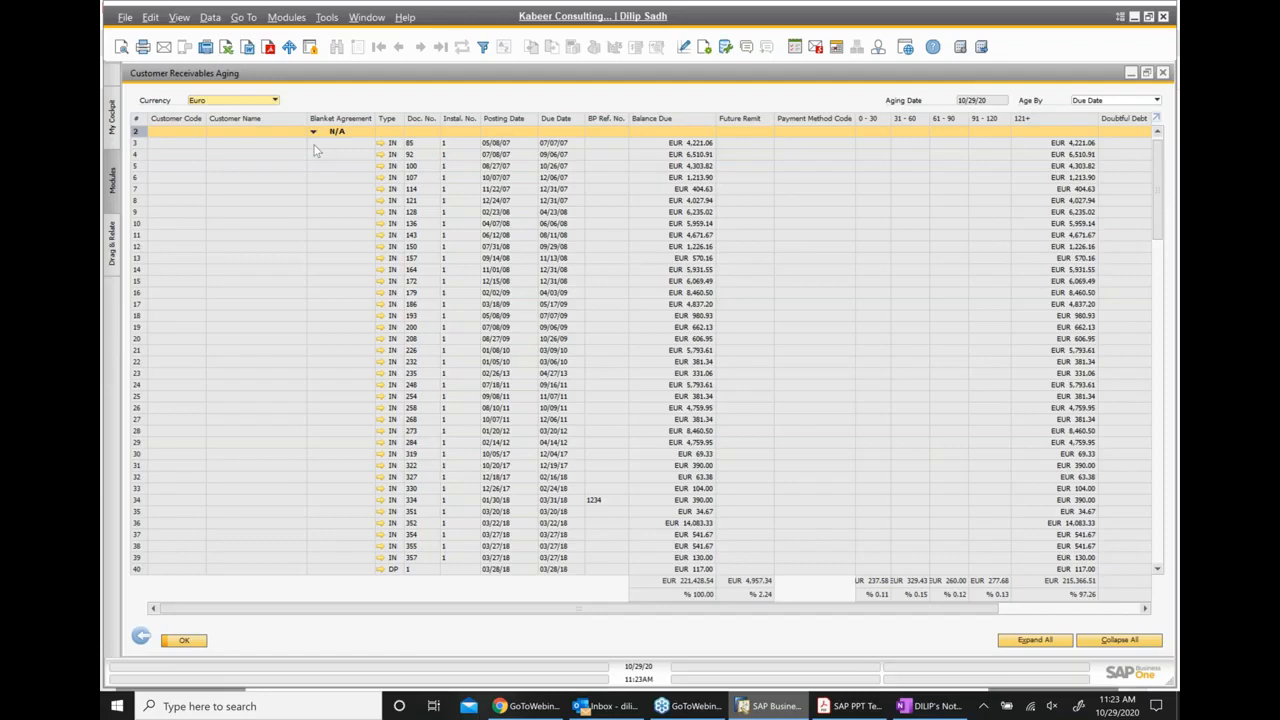
scroll(313, 149, down, 4)
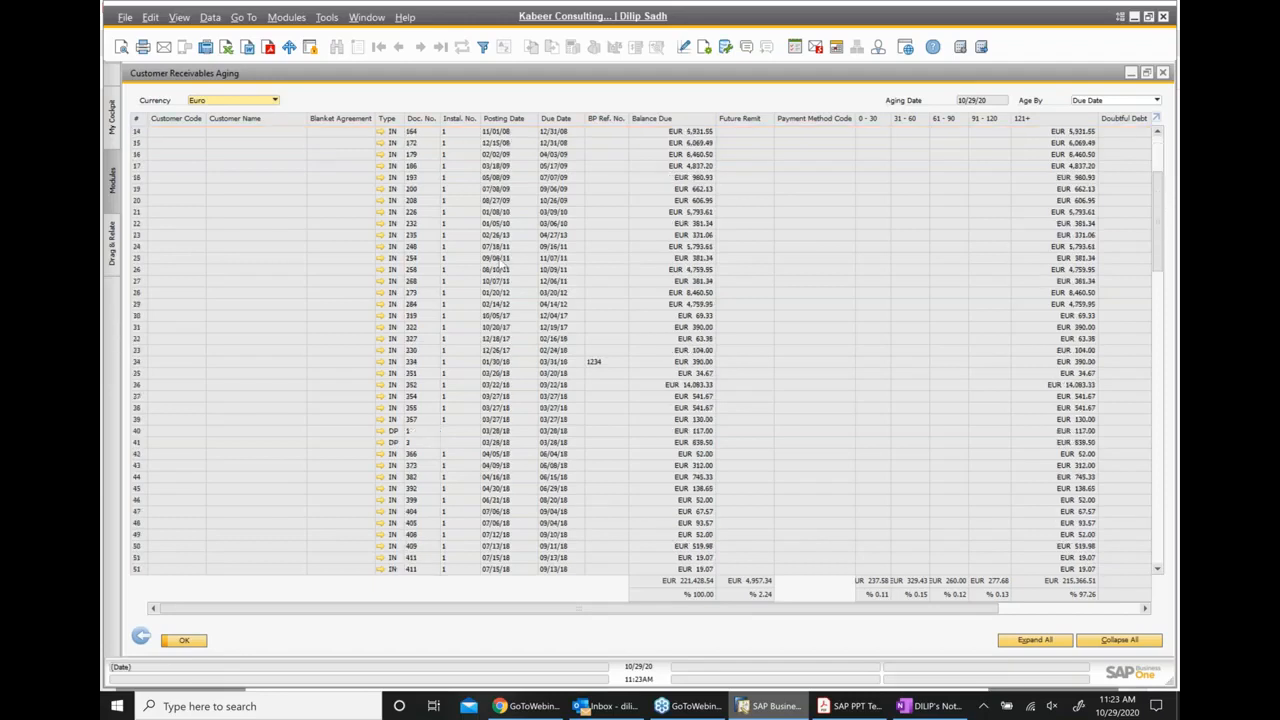
scroll(450, 346, down, 18)
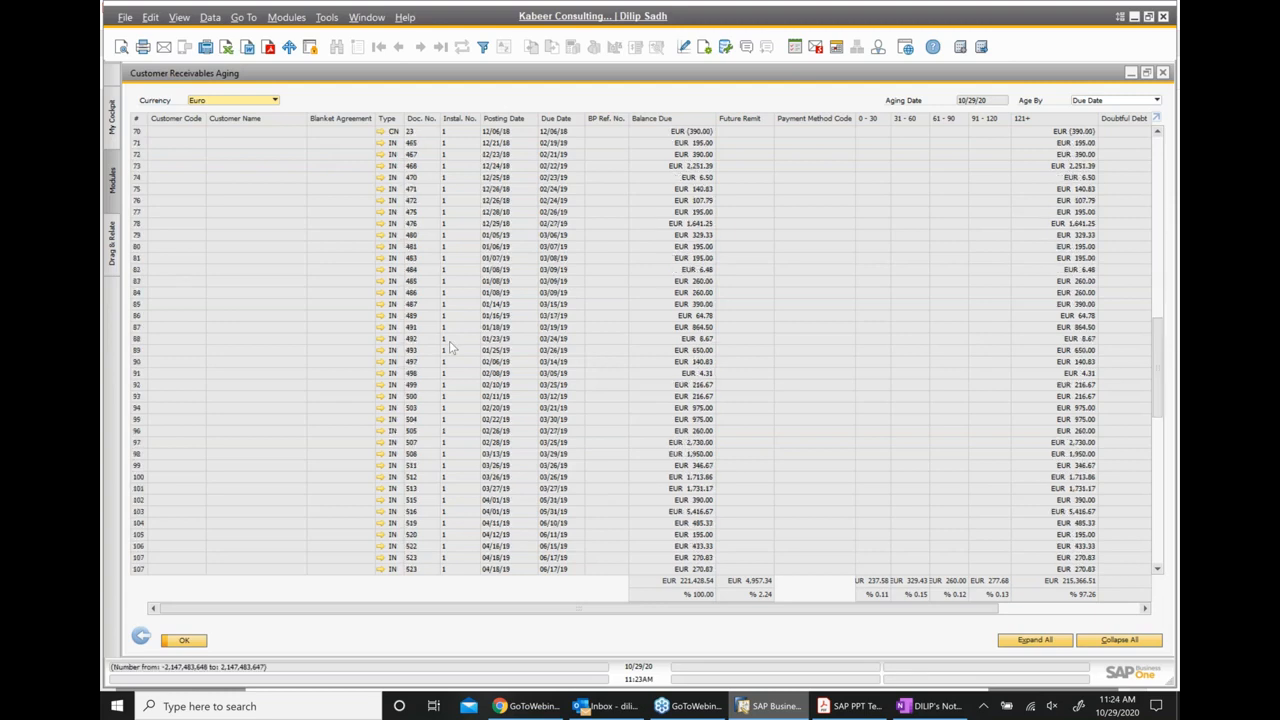
scroll(450, 346, down, 9)
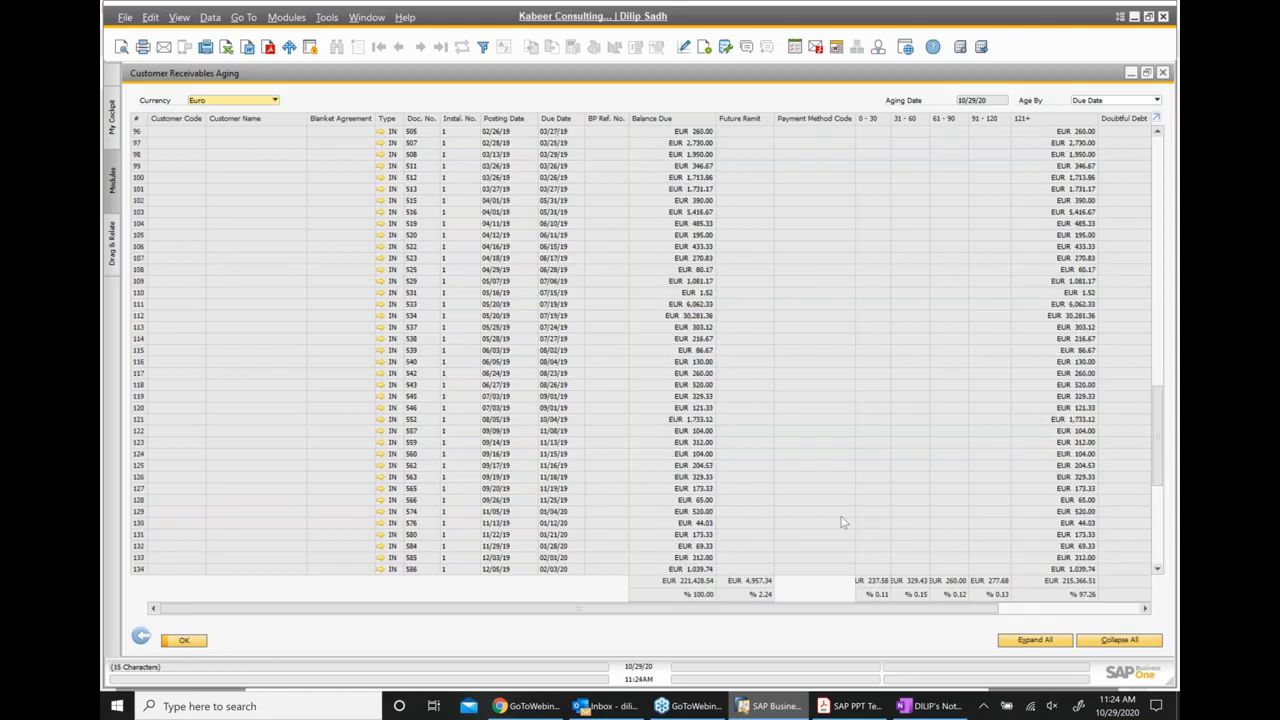
scroll(842, 521, down, 10)
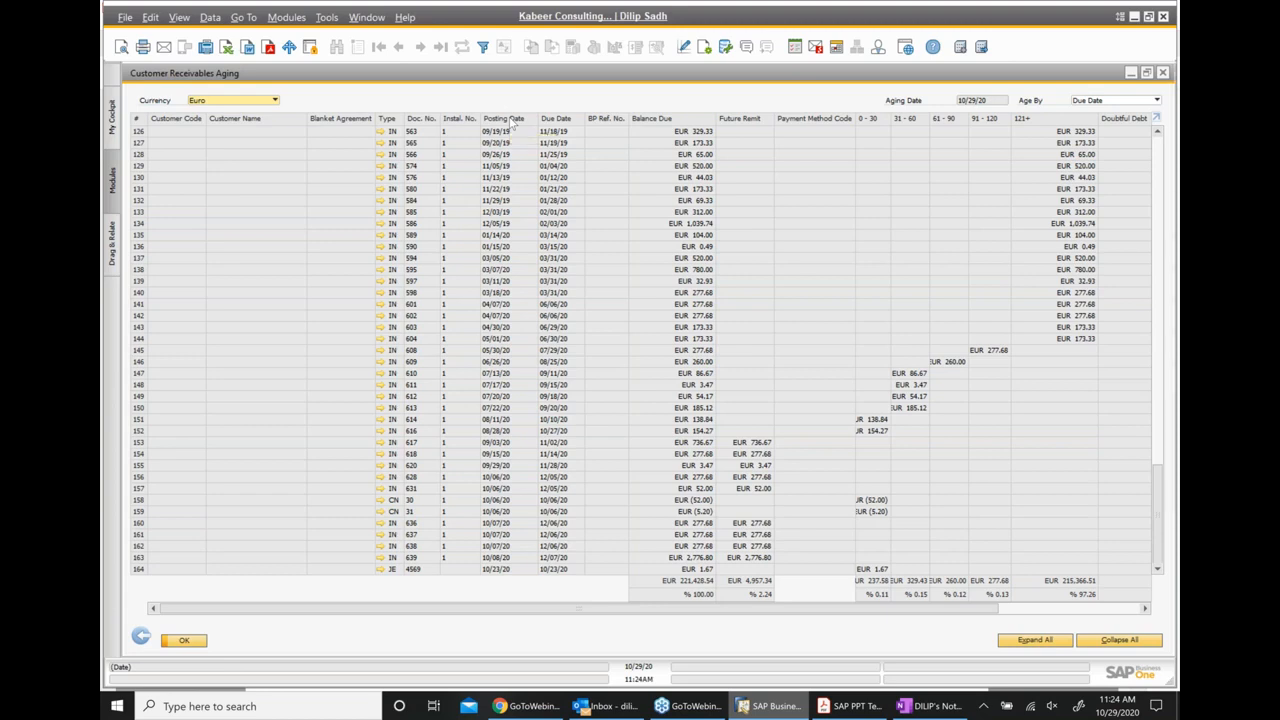
double_click(513, 119)
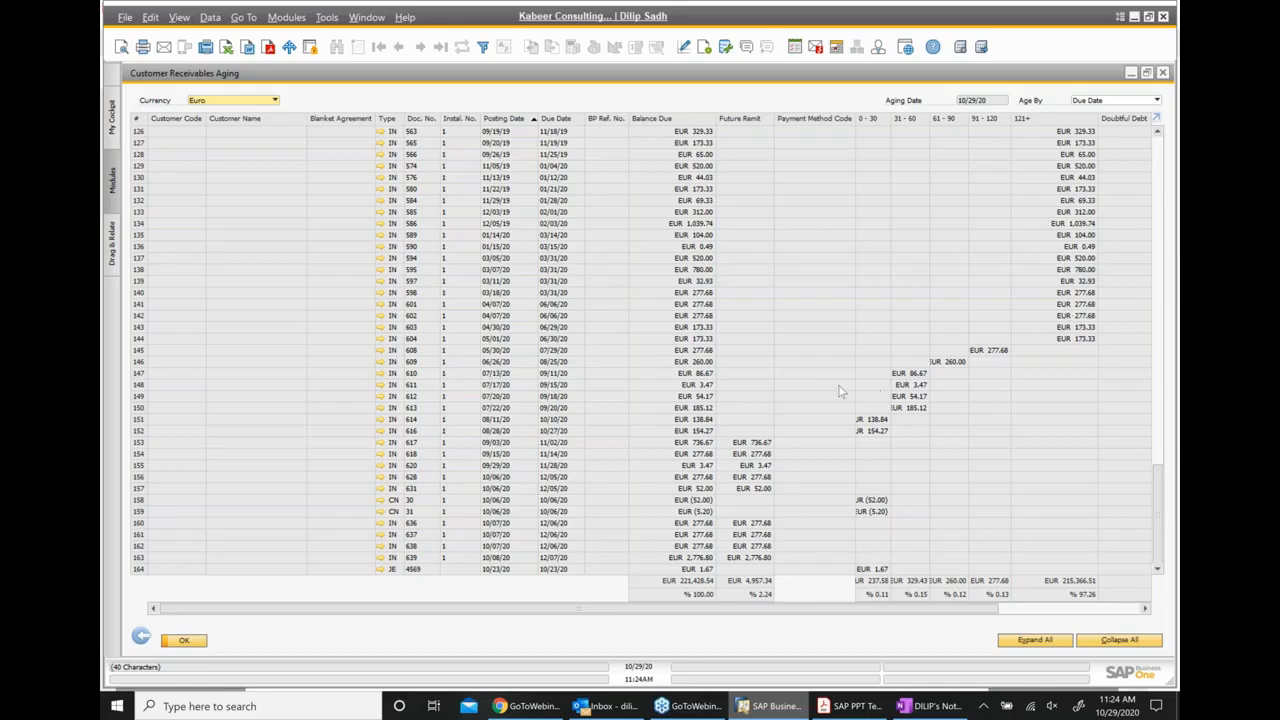
Close the Microchips report, run the receivables aging for Earthshaker Corporation instead, and sort its documents by posting date
click(1162, 73)
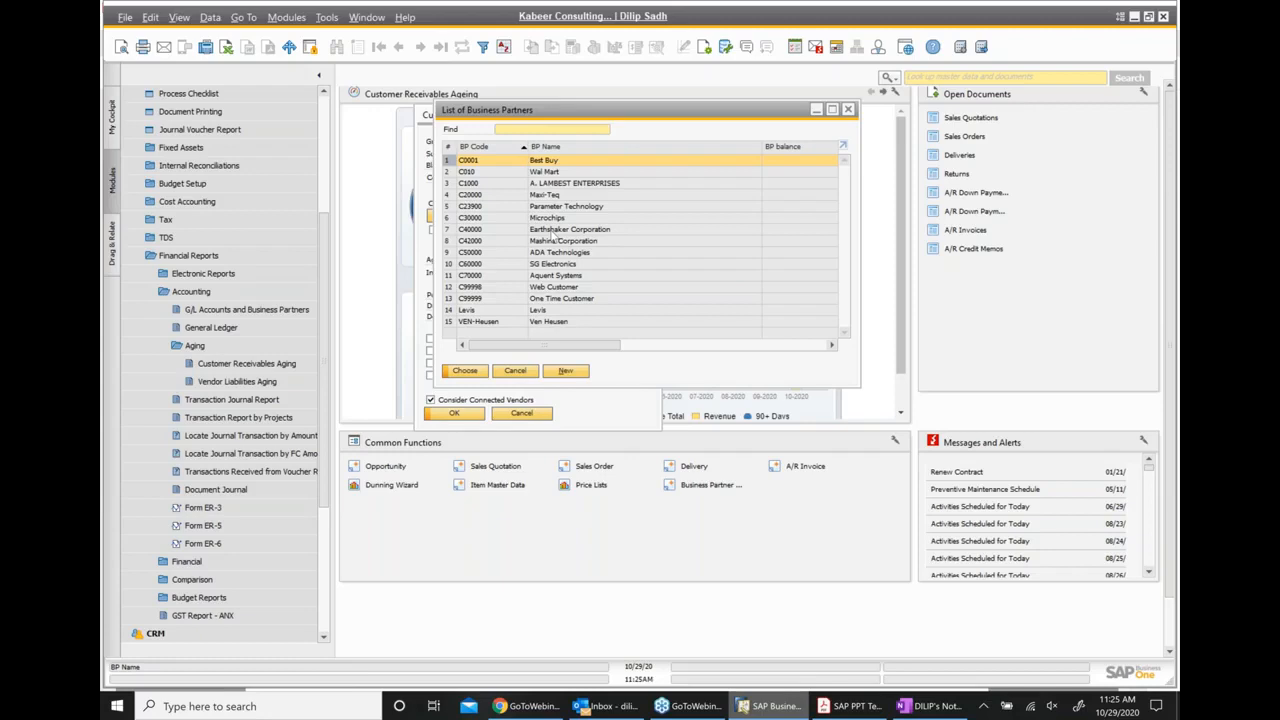
double_click(553, 230)
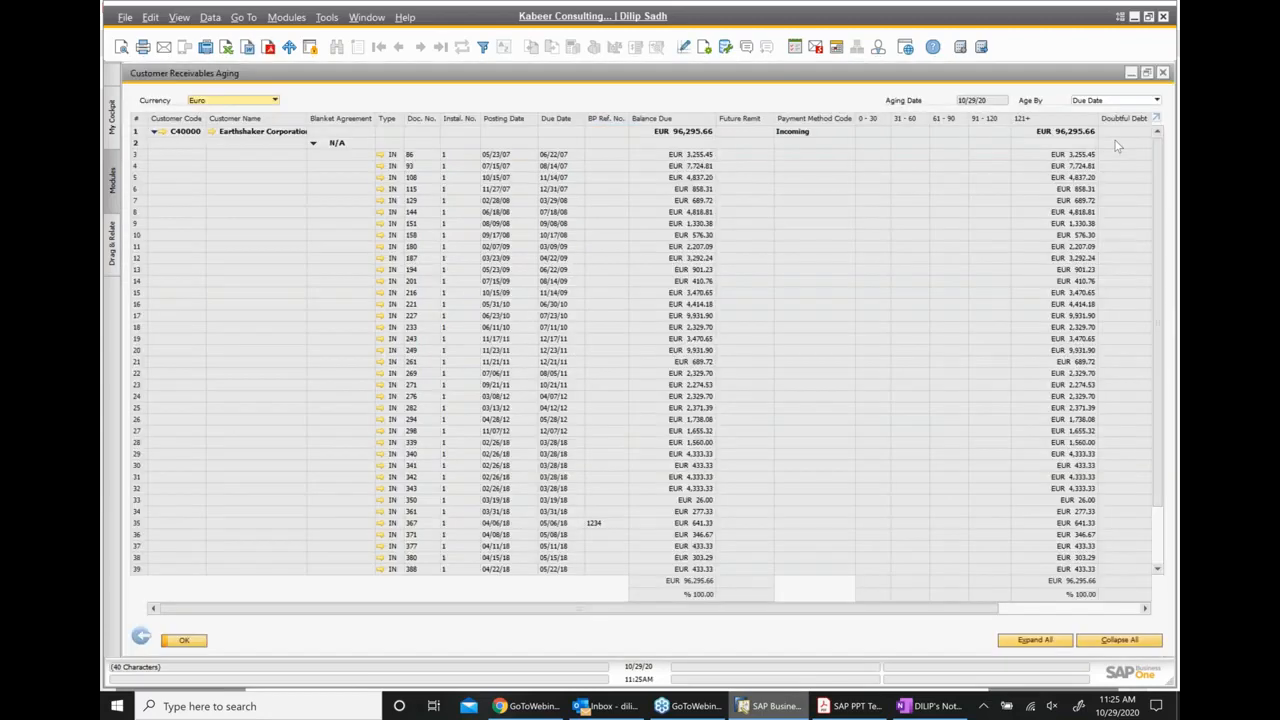
double_click(505, 118)
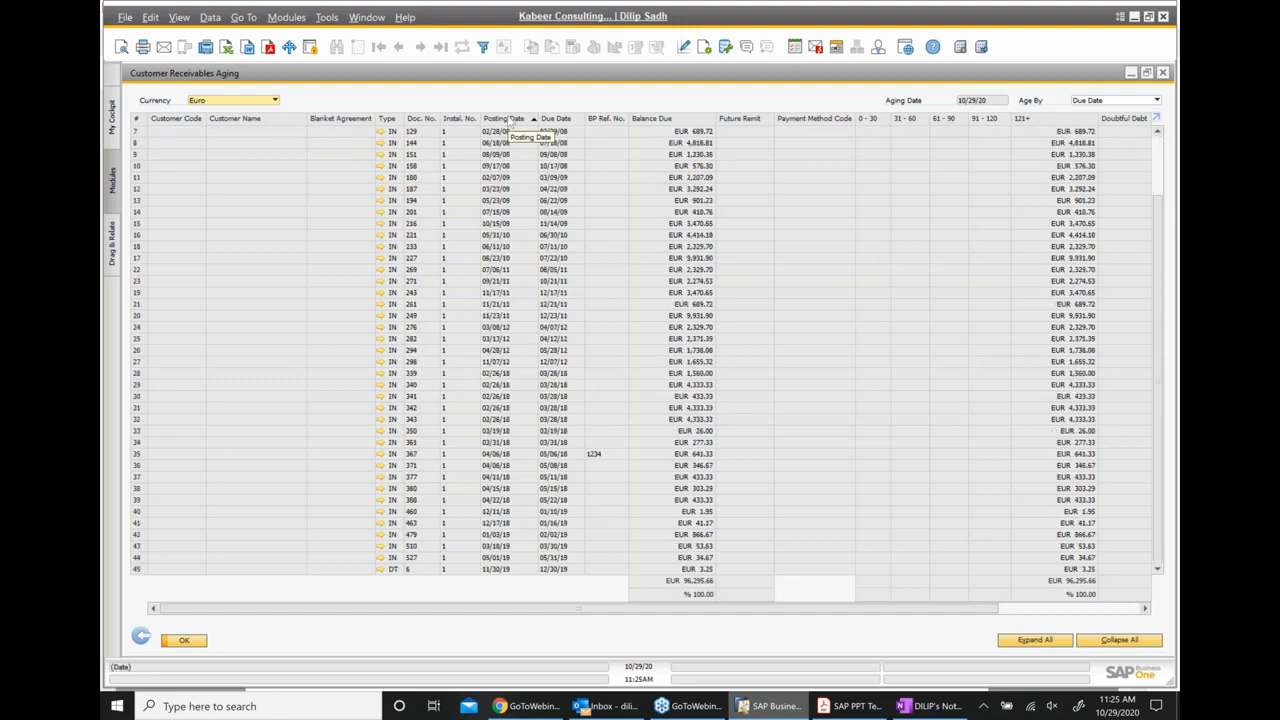
View the Earthshaker Corporation aging in Local, System, British Pound and Euro currencies, then close the report
click(274, 101)
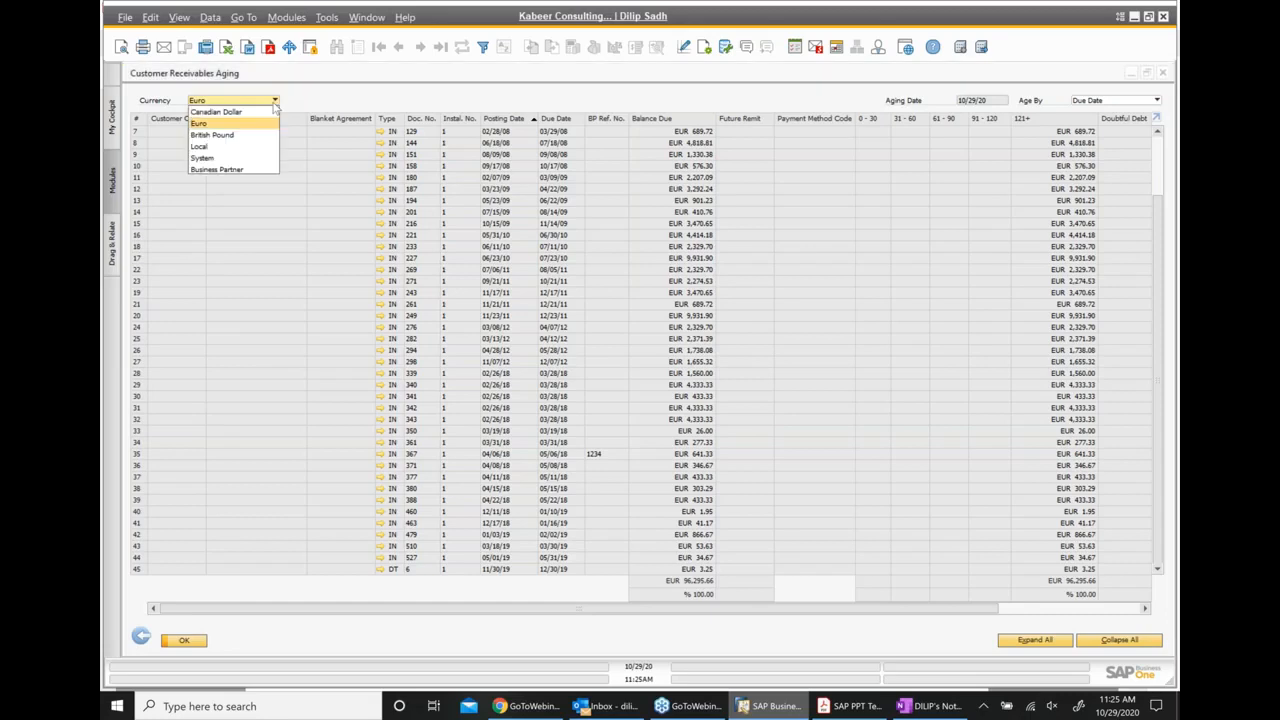
click(213, 148)
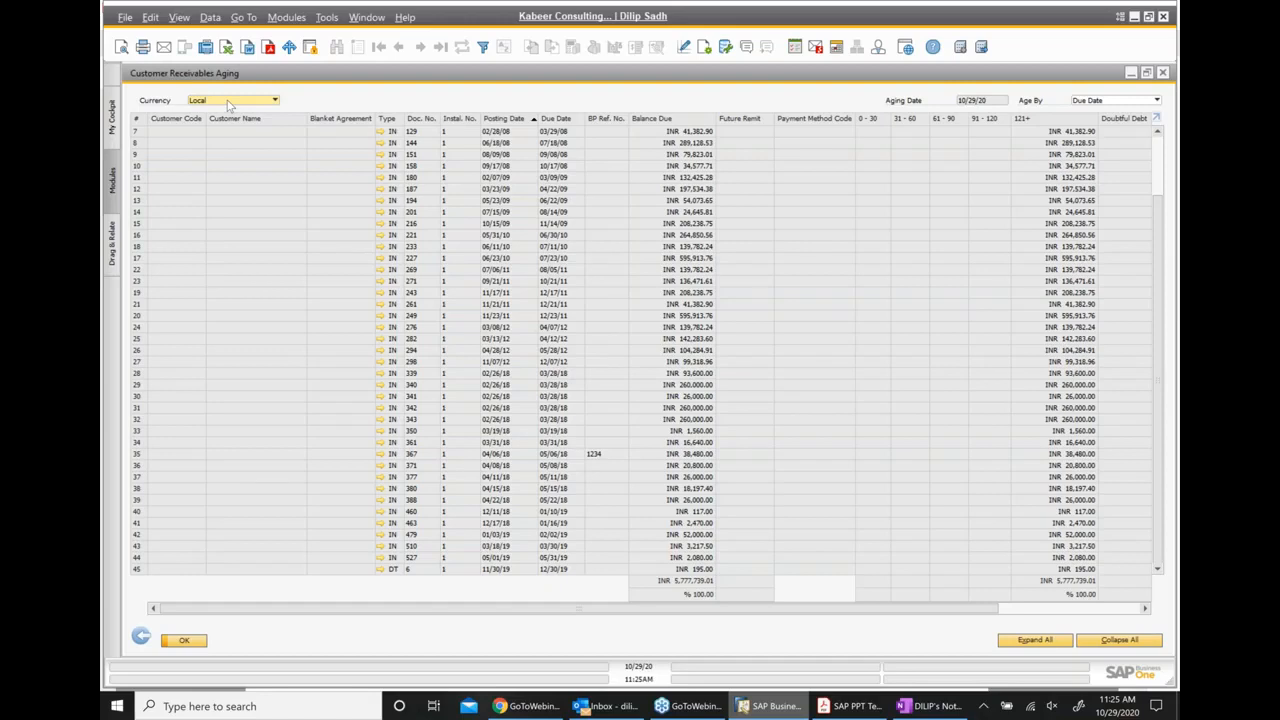
click(232, 101)
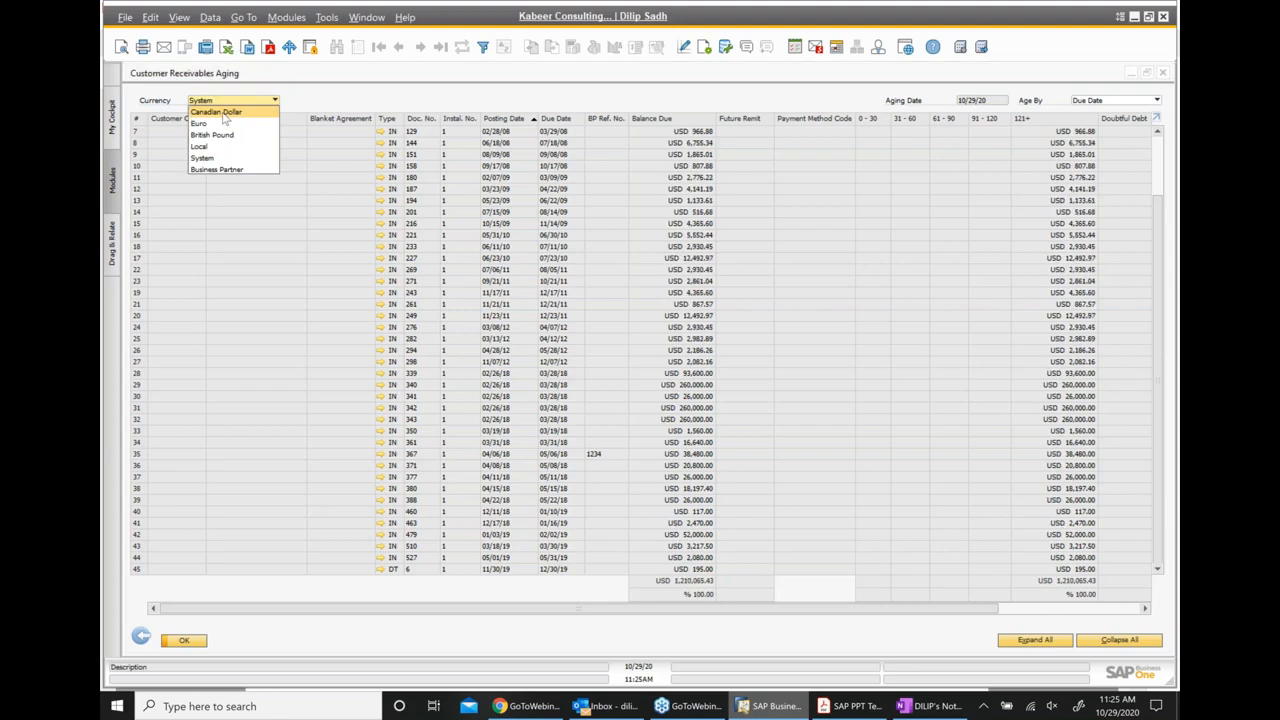
click(213, 134)
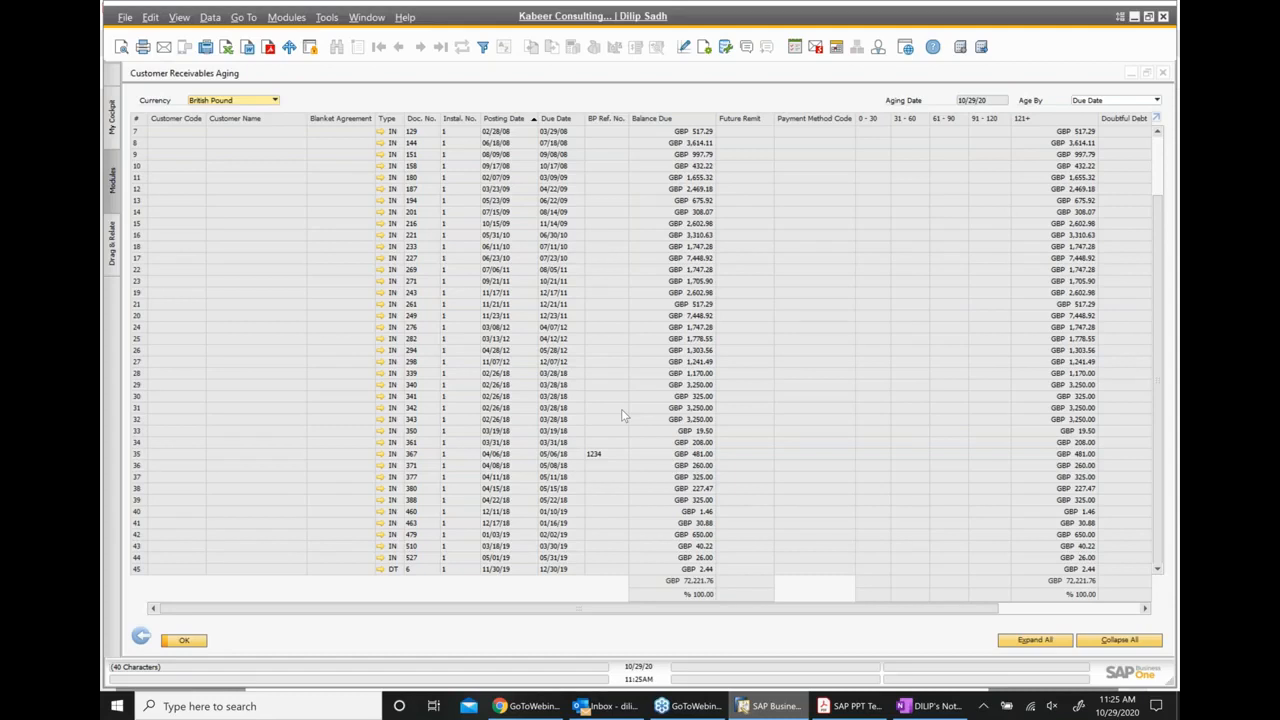
key(Down)
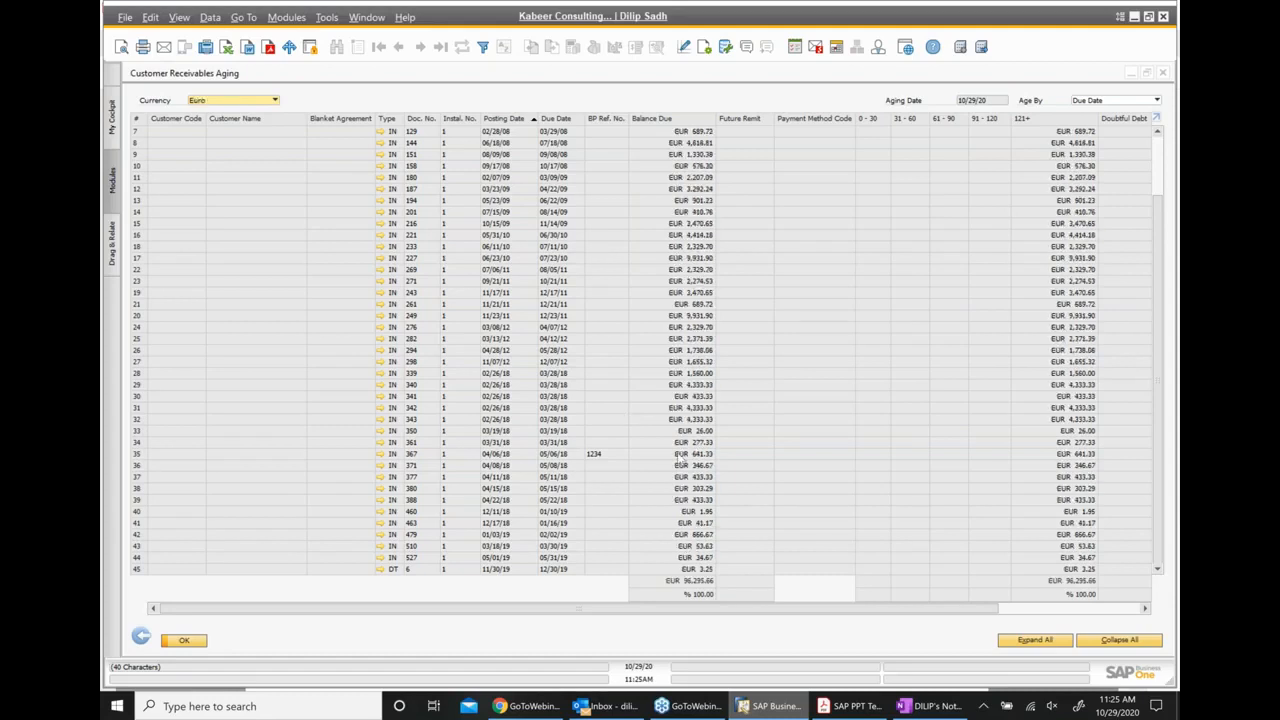
click(1164, 73)
Open the Vendor Liabilities Aging selection criteria and set both ends of the vendor code range to Acme Associates
click(236, 382)
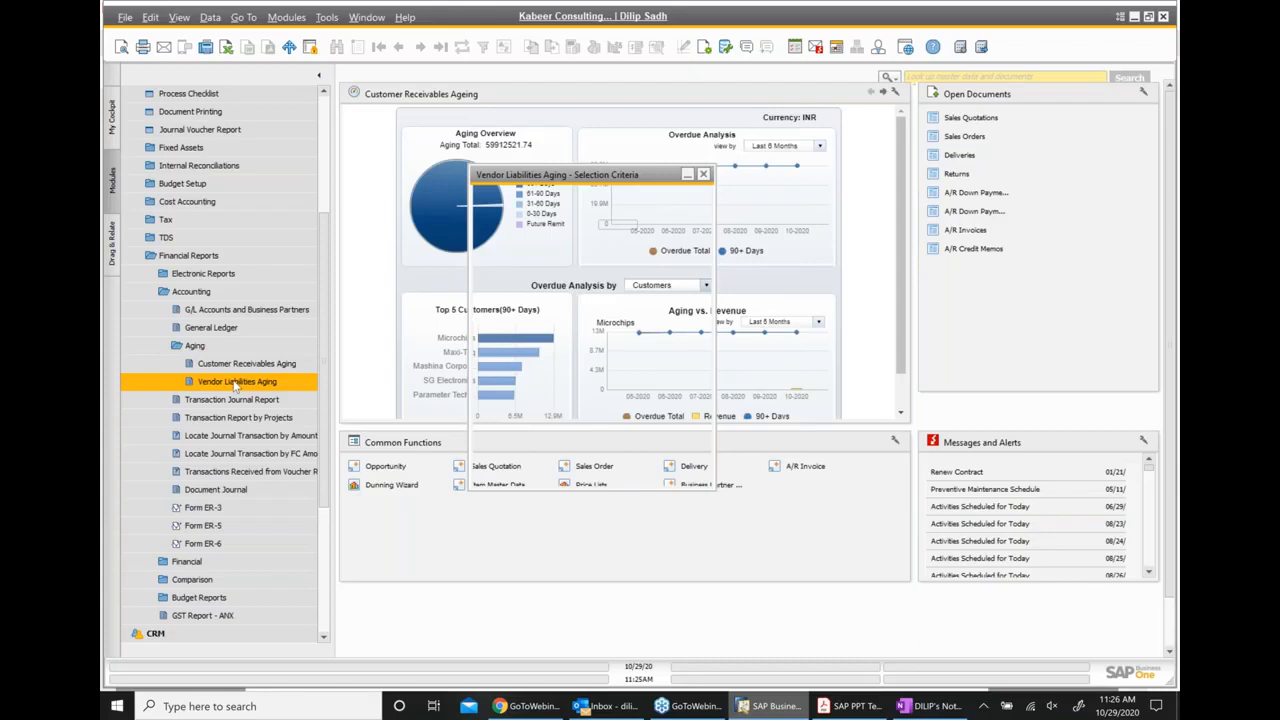
click(548, 232)
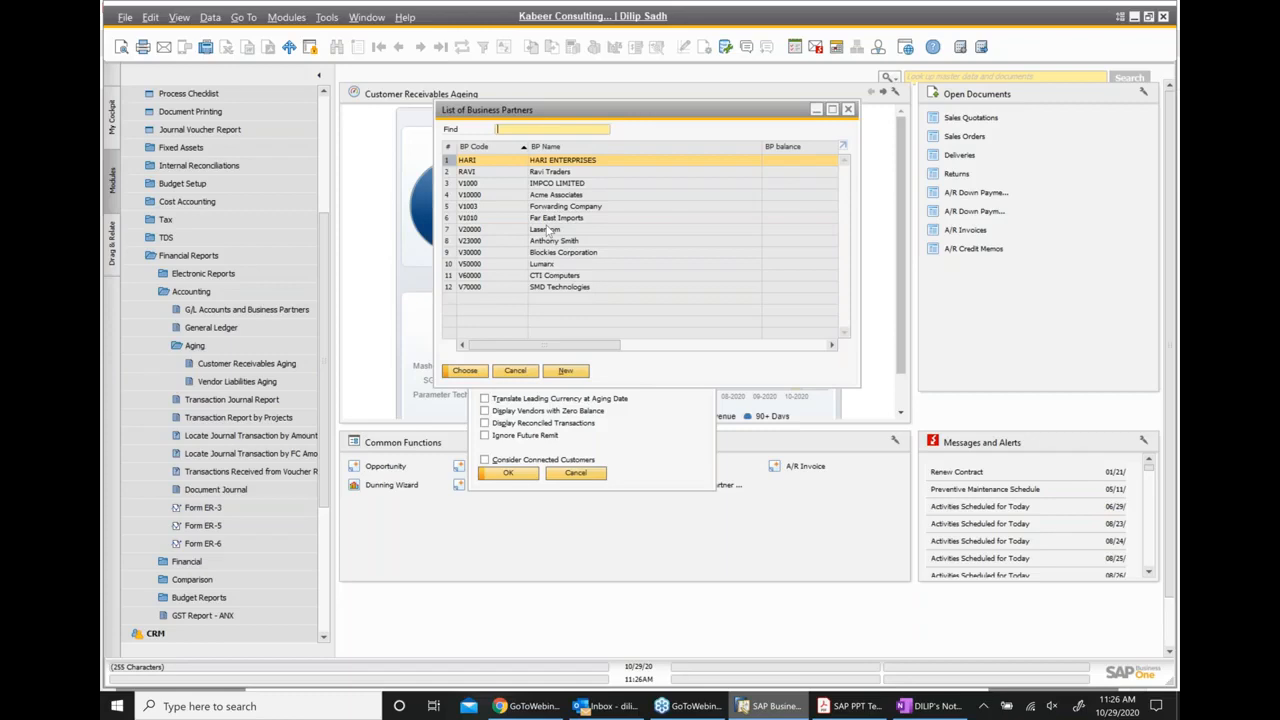
click(556, 199)
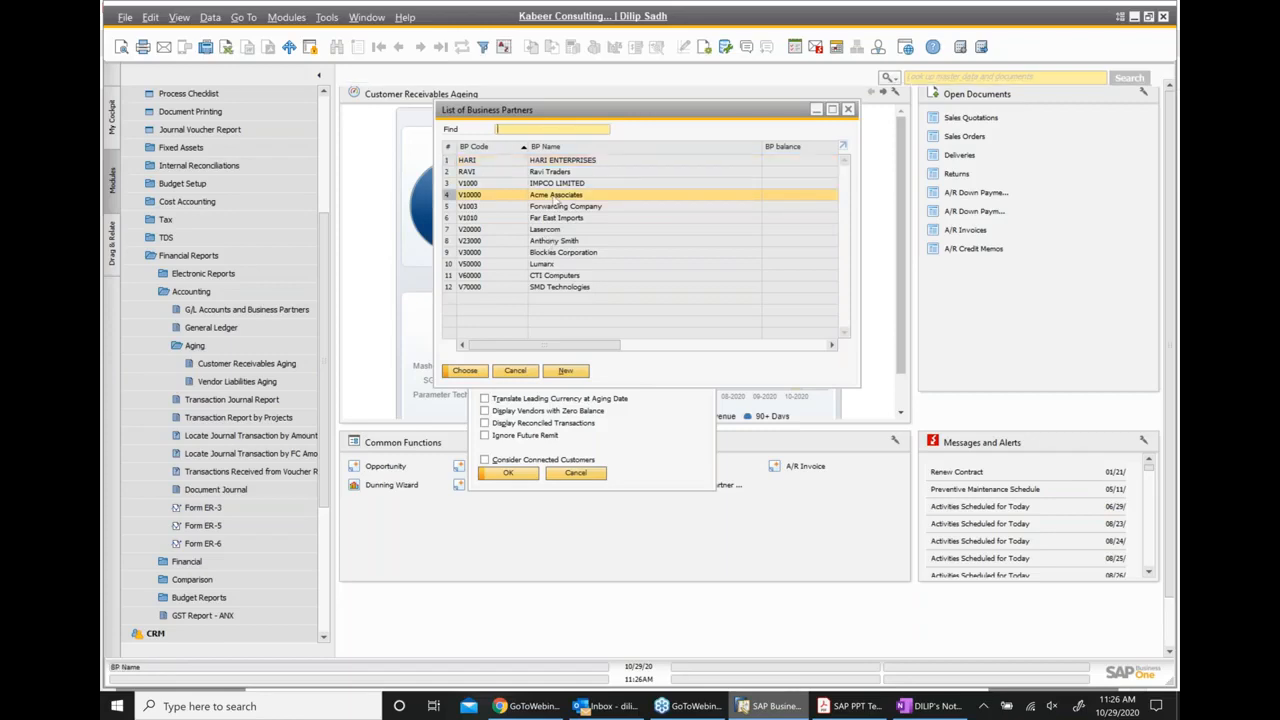
double_click(556, 199)
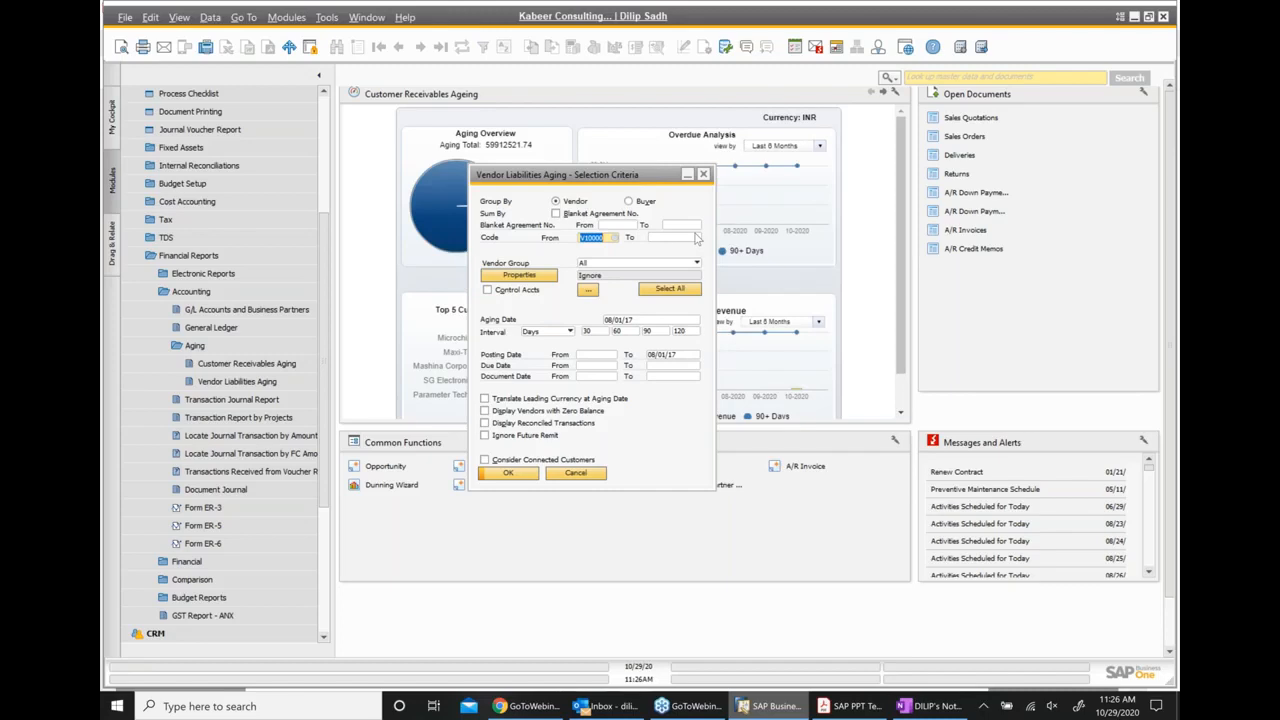
click(695, 238)
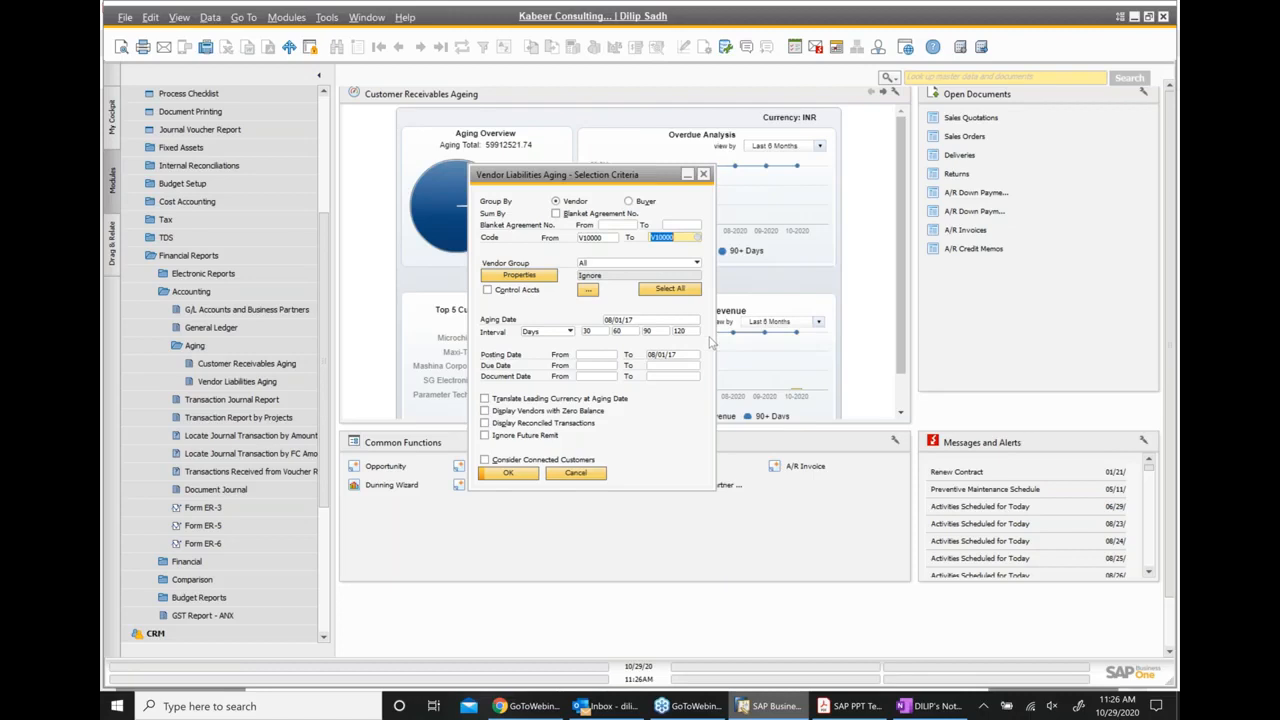
Set the end of the vendor posting date range to 10/29/20 and run the Vendor Liabilities Aging report
click(691, 357)
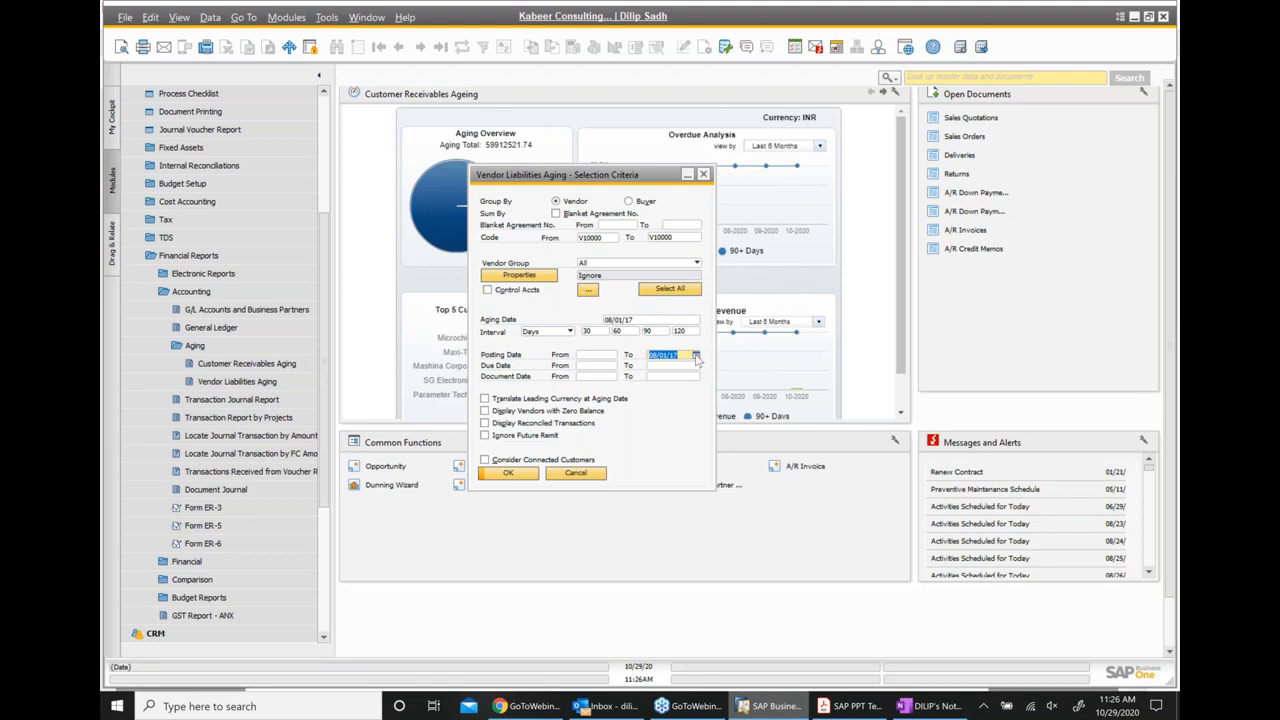
click(696, 358)
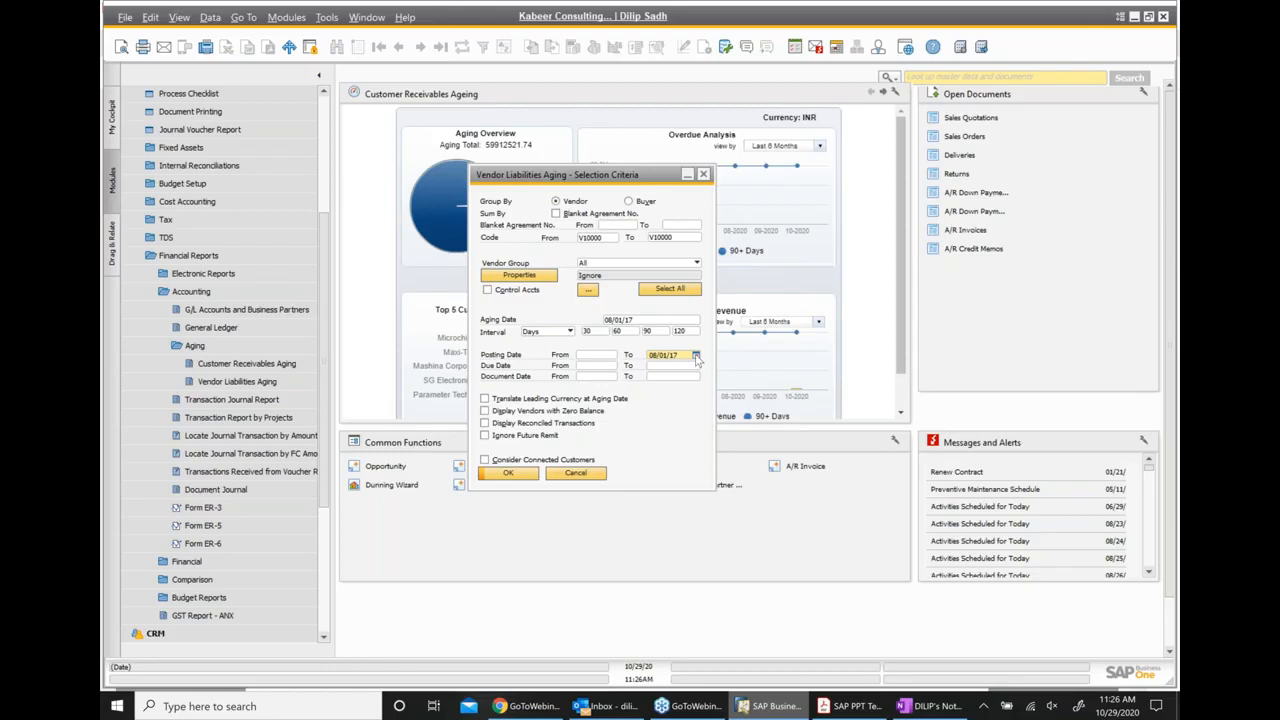
click(696, 357)
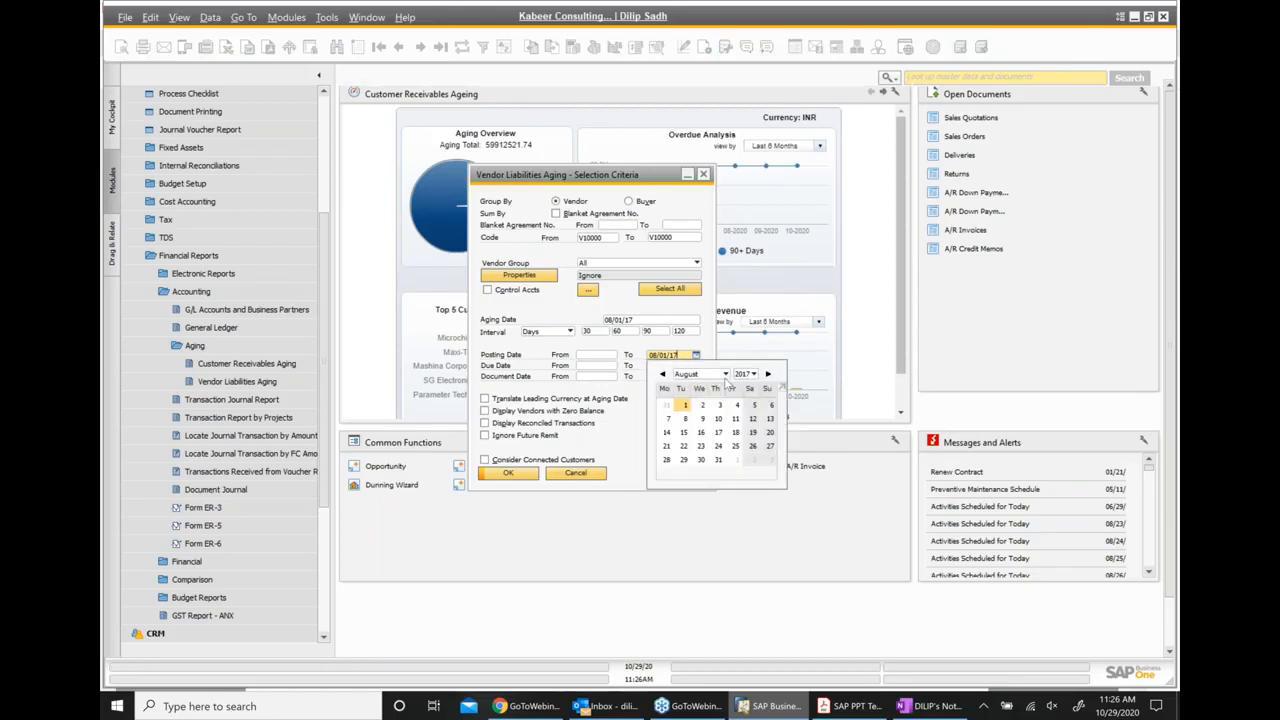
click(727, 375)
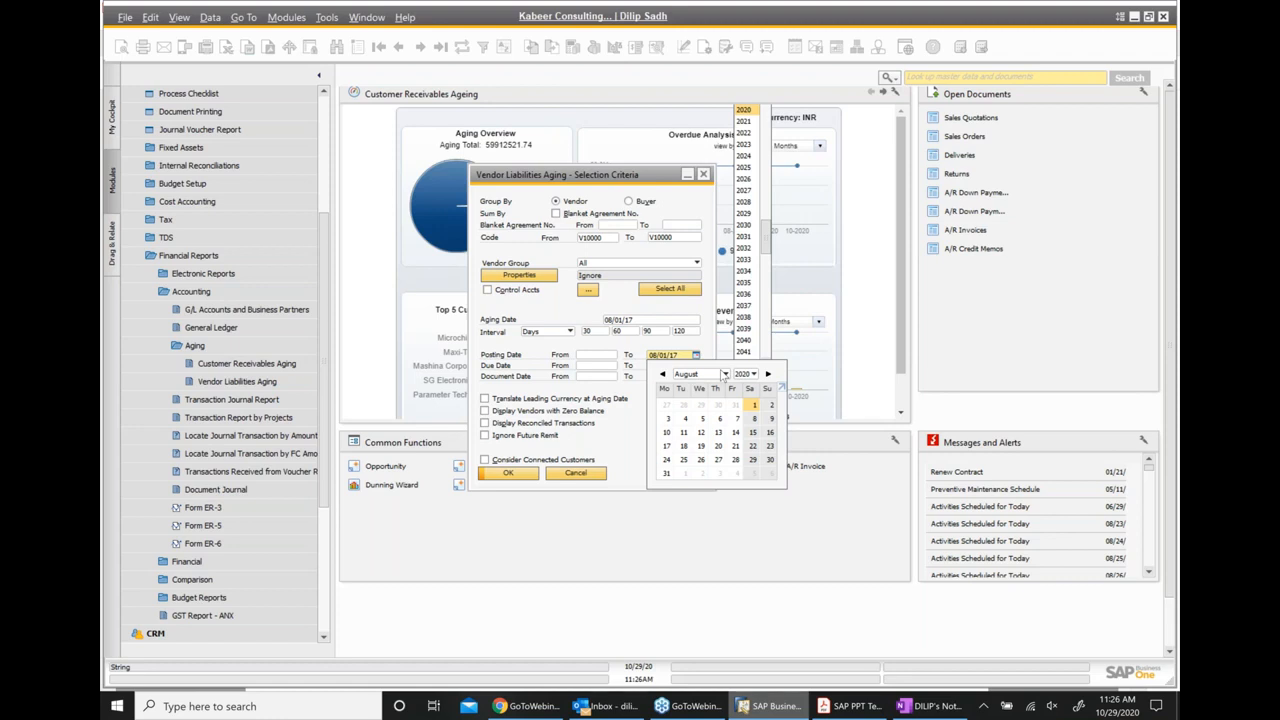
click(651, 357)
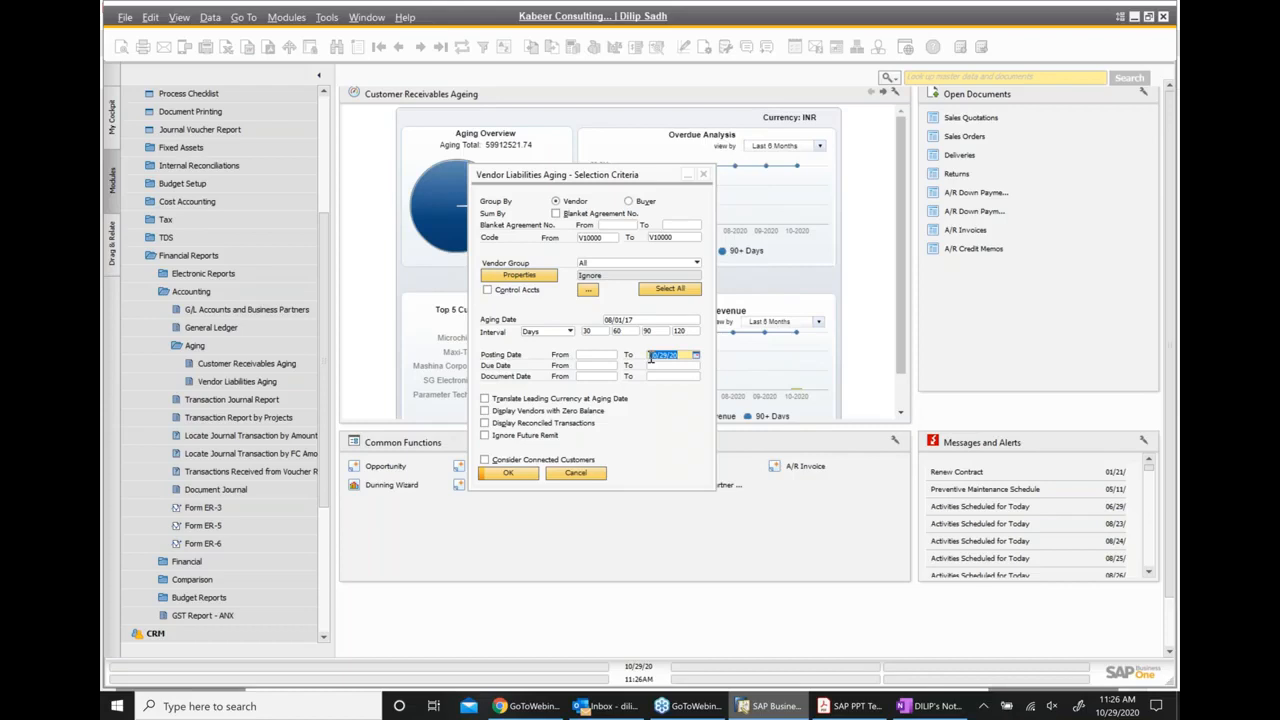
key(Return)
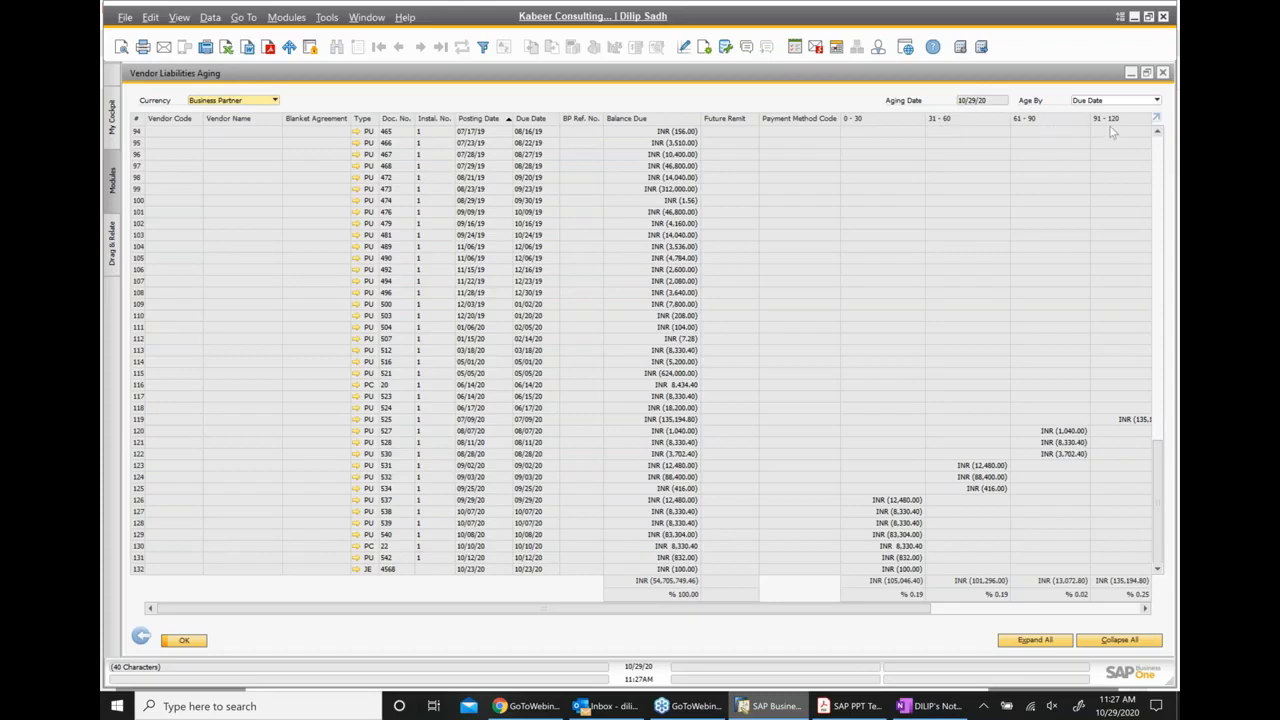
Collapse the Acme Associates aging to its summary row, expand all its documents again, and close the report
click(1142, 642)
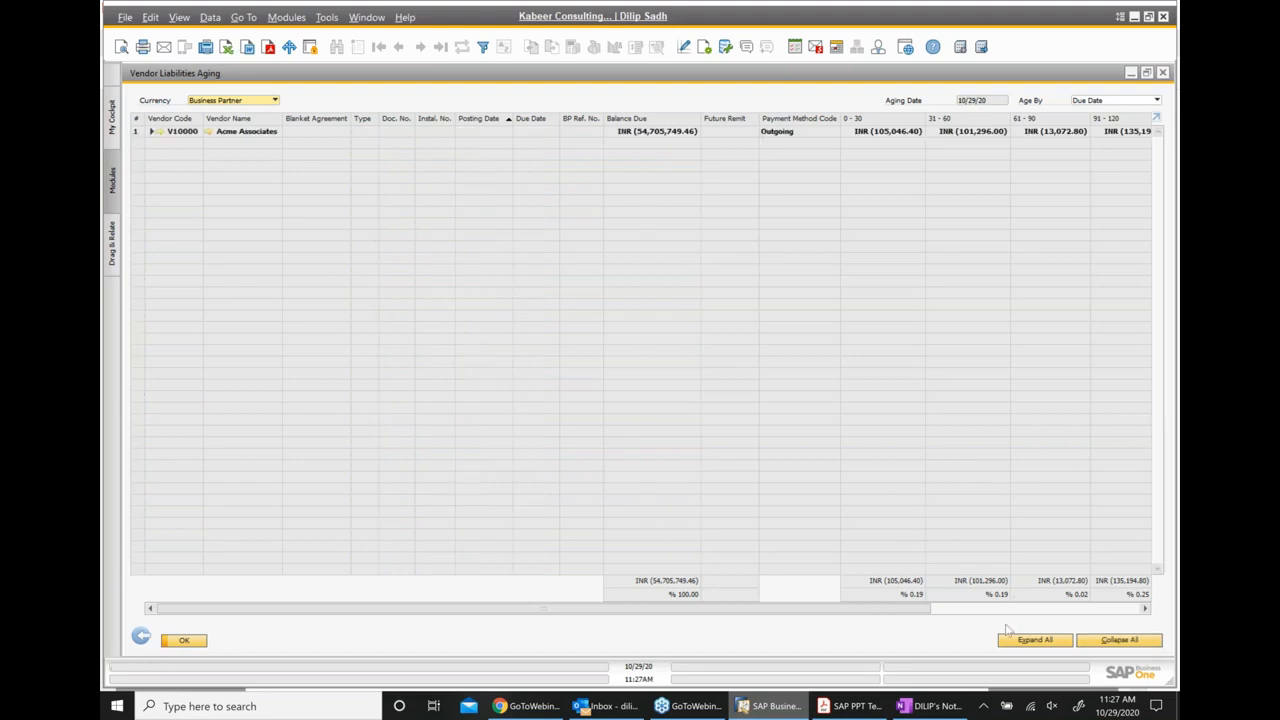
click(1030, 644)
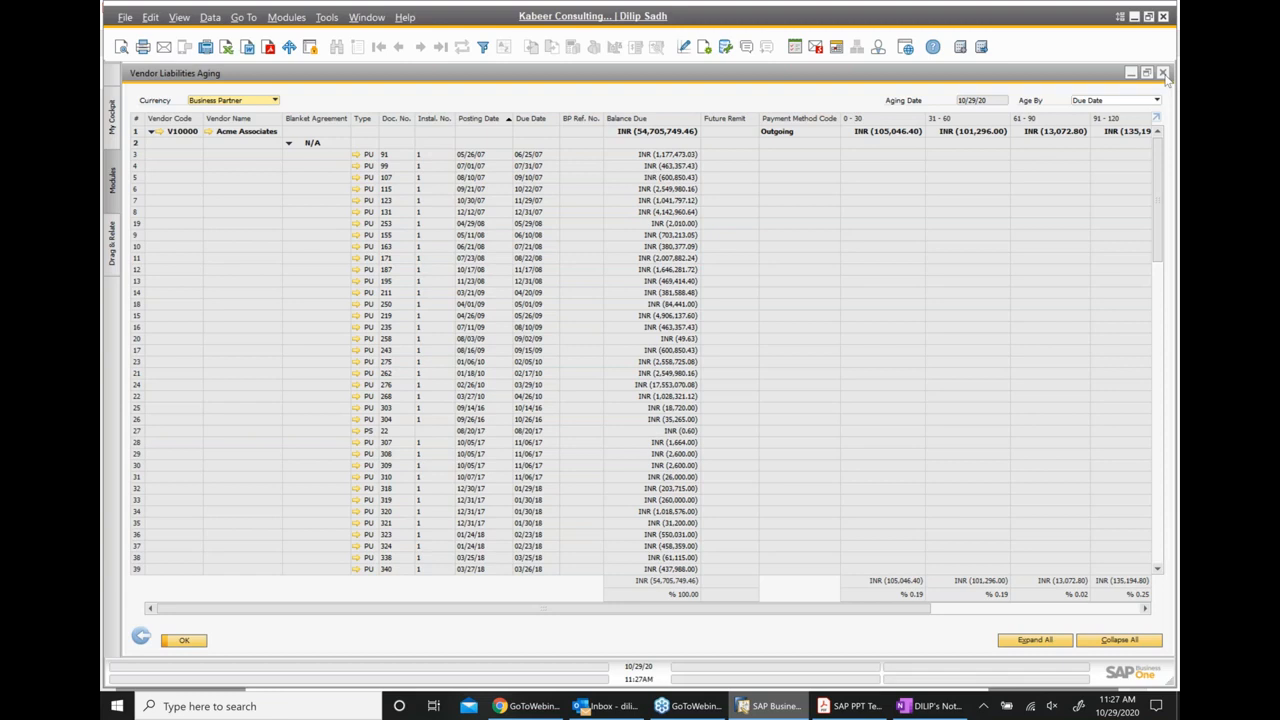
click(1163, 74)
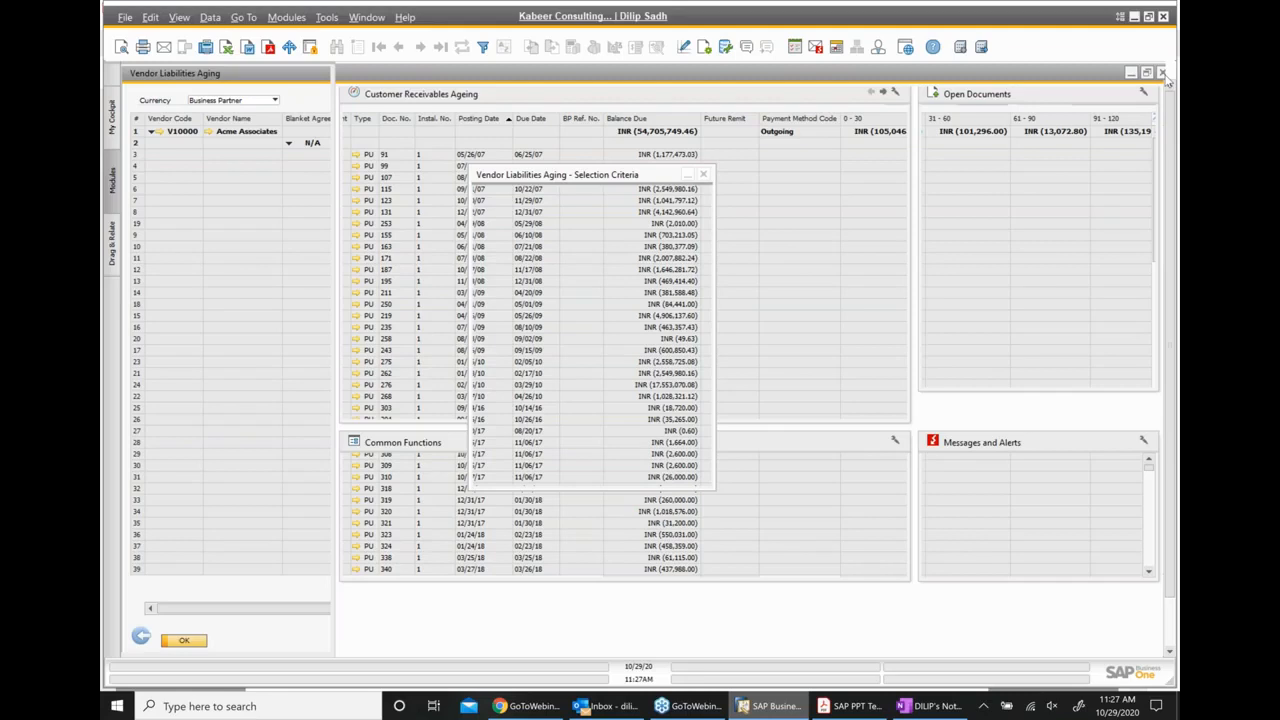
Switch to OneNote and add the bullets "Balance sheet" and "Trial balance" to the SAP B1 Class notes
click(930, 706)
text(Balance )
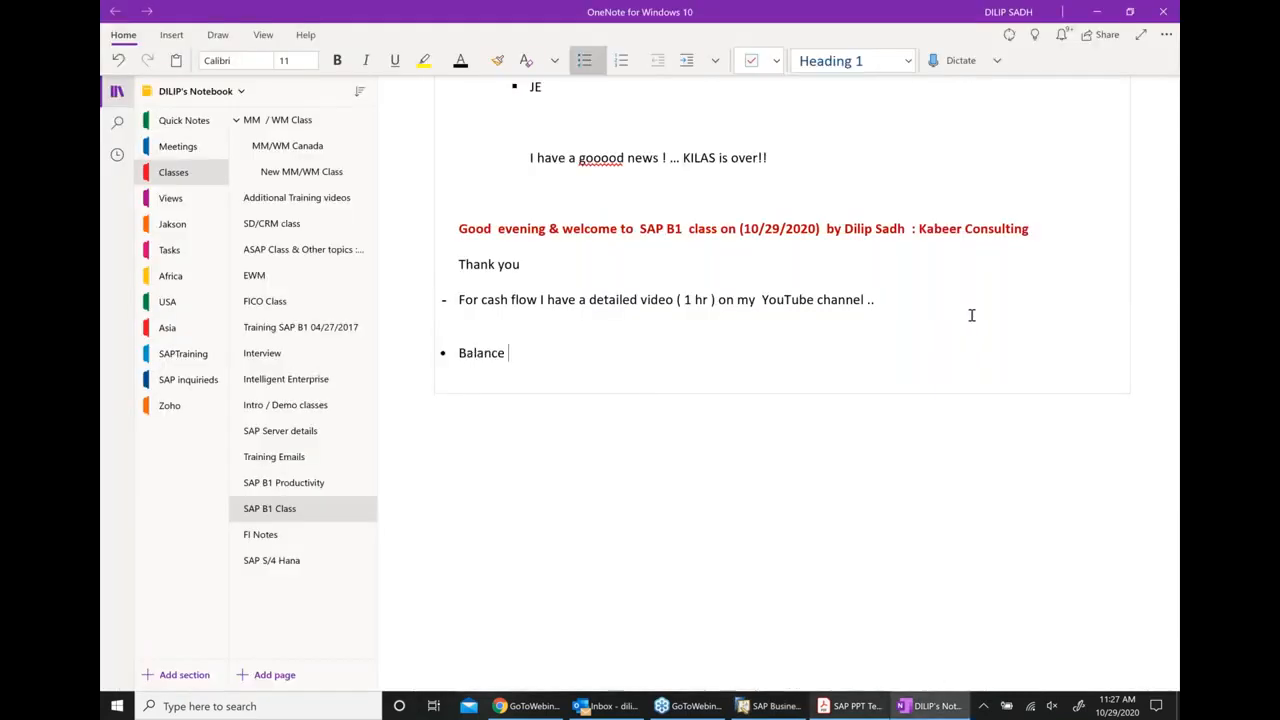
text(sheet)
key(Return)
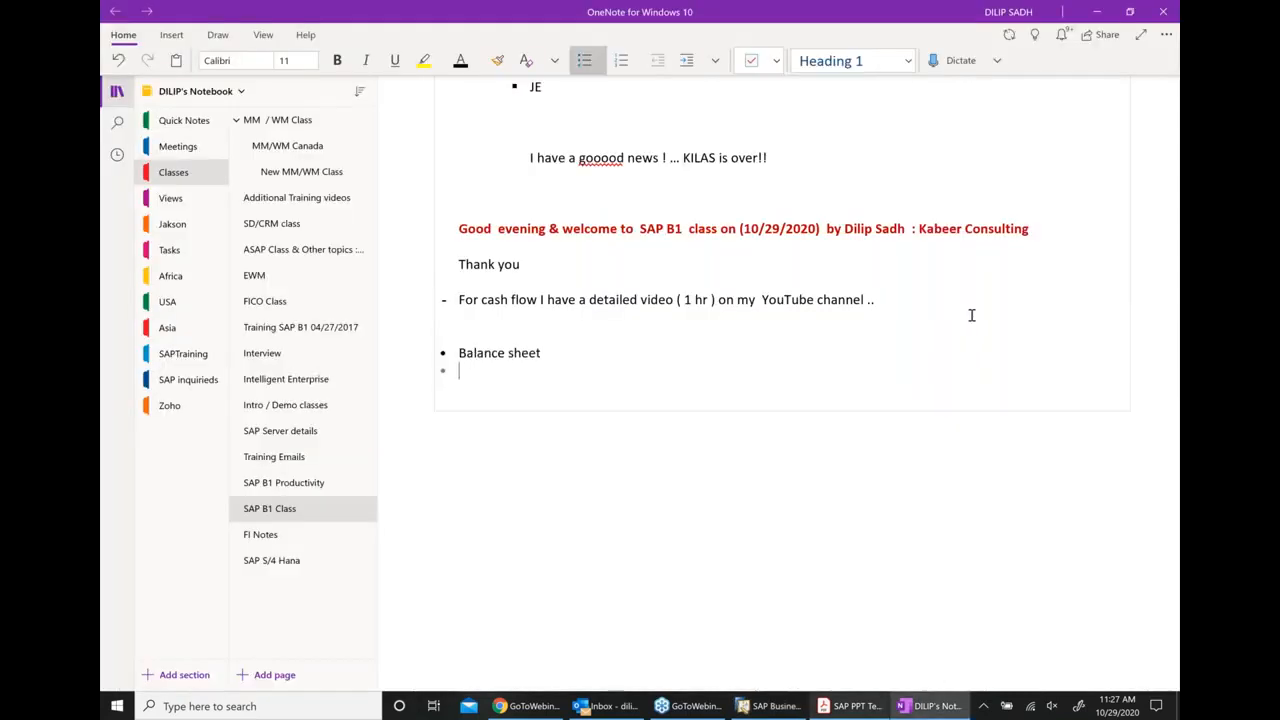
text(Trial balance)
key(Return)
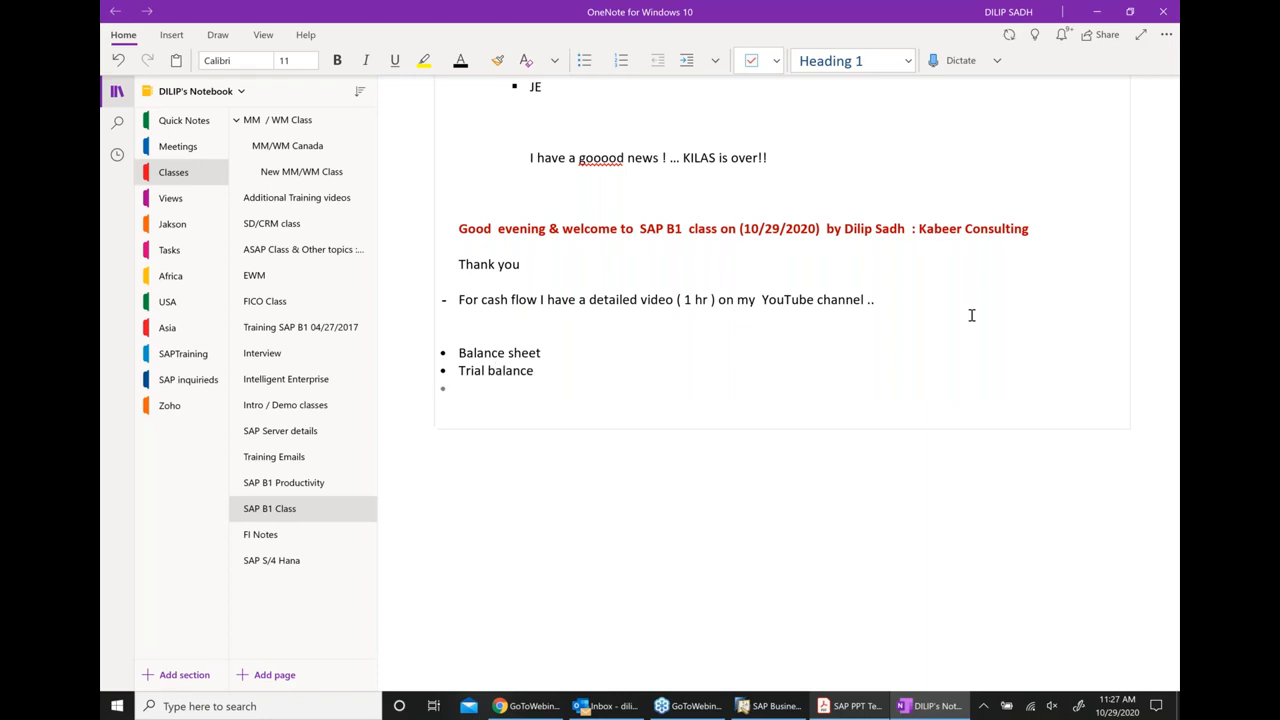
Add the bullets "P&L", "Customer liability" and "Vendor agining" below "Trial balance" in the class notes
text(P&L)
key(Return)
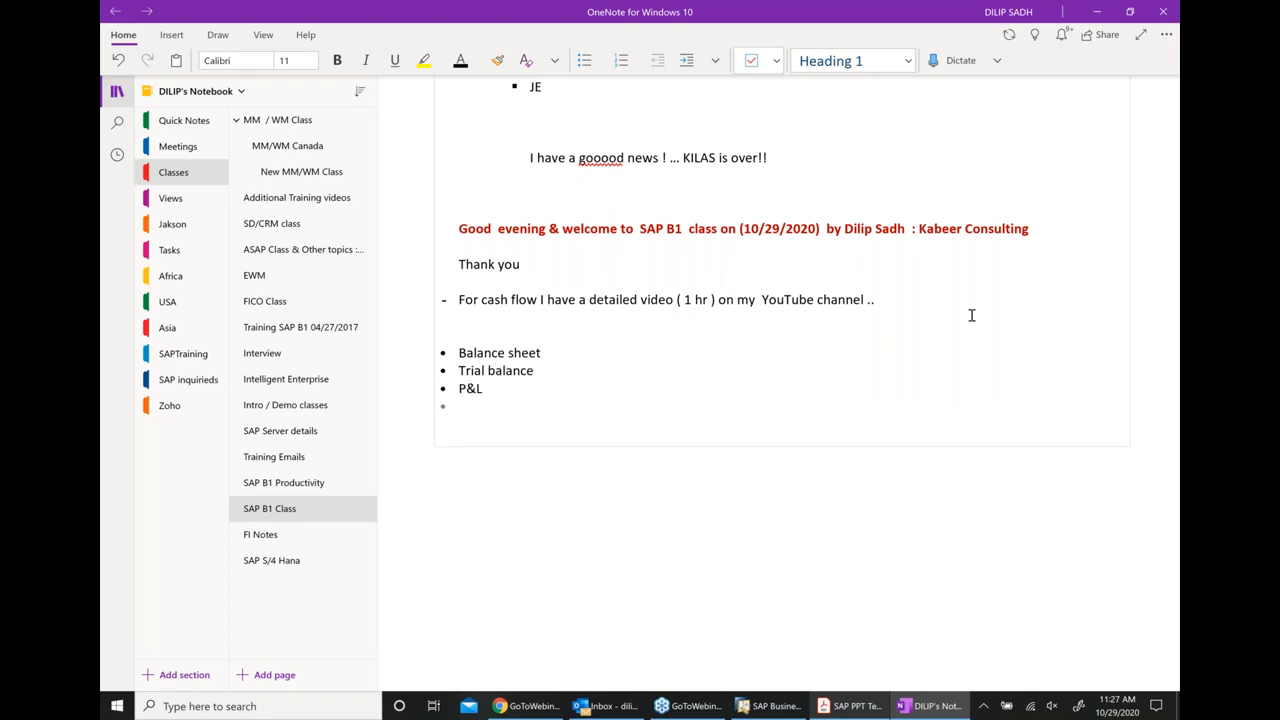
text(Customer li)
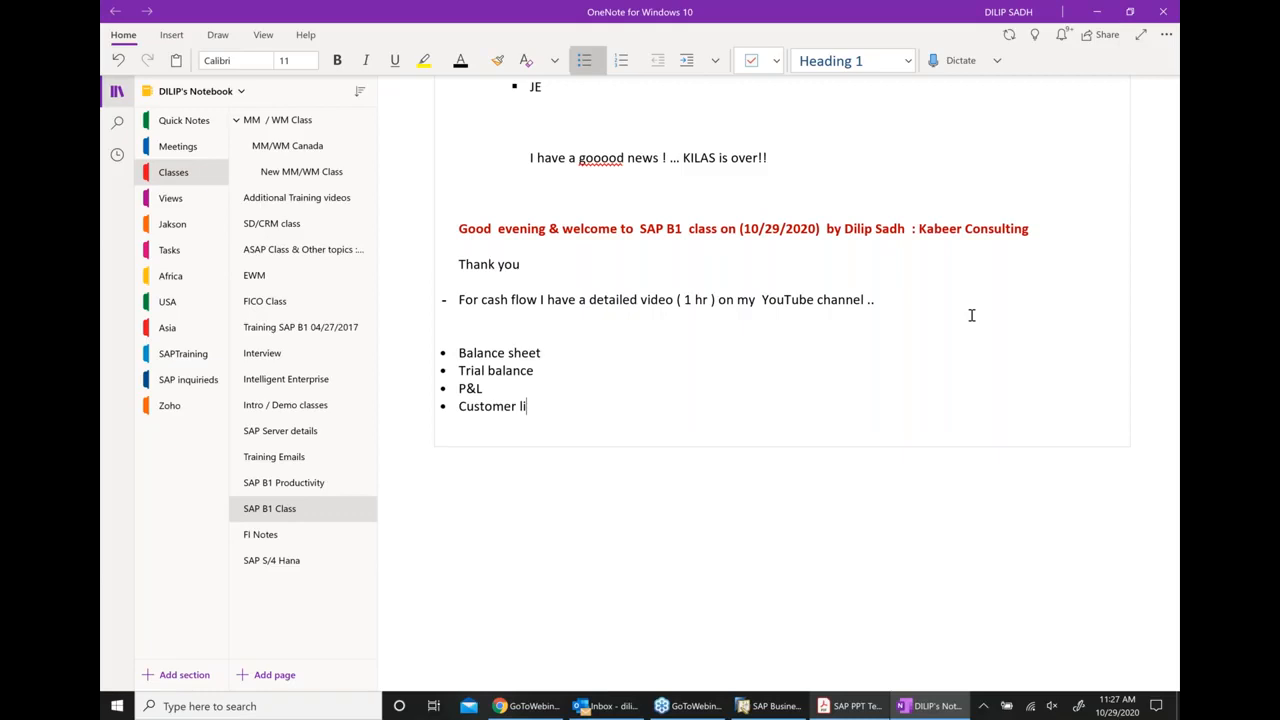
text(ability)
key(Return)
text(Vendor agi)
key(BackSpace)
text(ning)
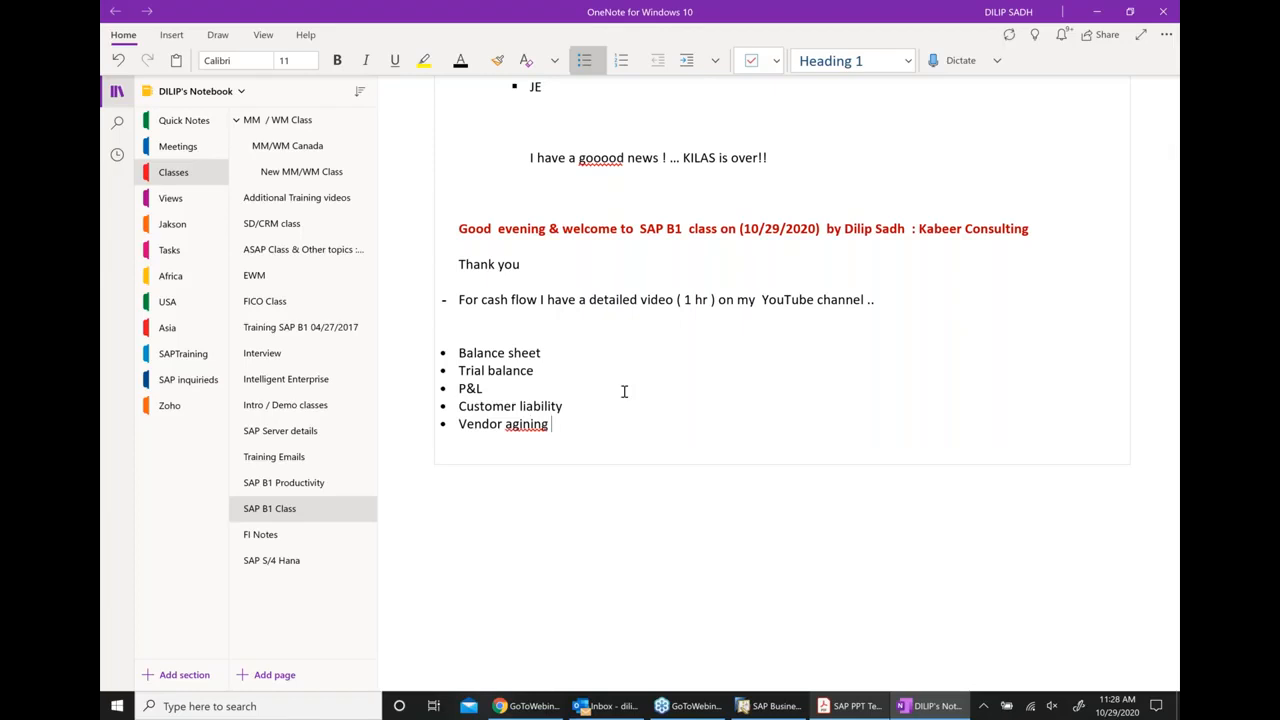
Correct the last two bullets of the report list to read "Customer aging" and "Vendor aging"
right_click(521, 424)
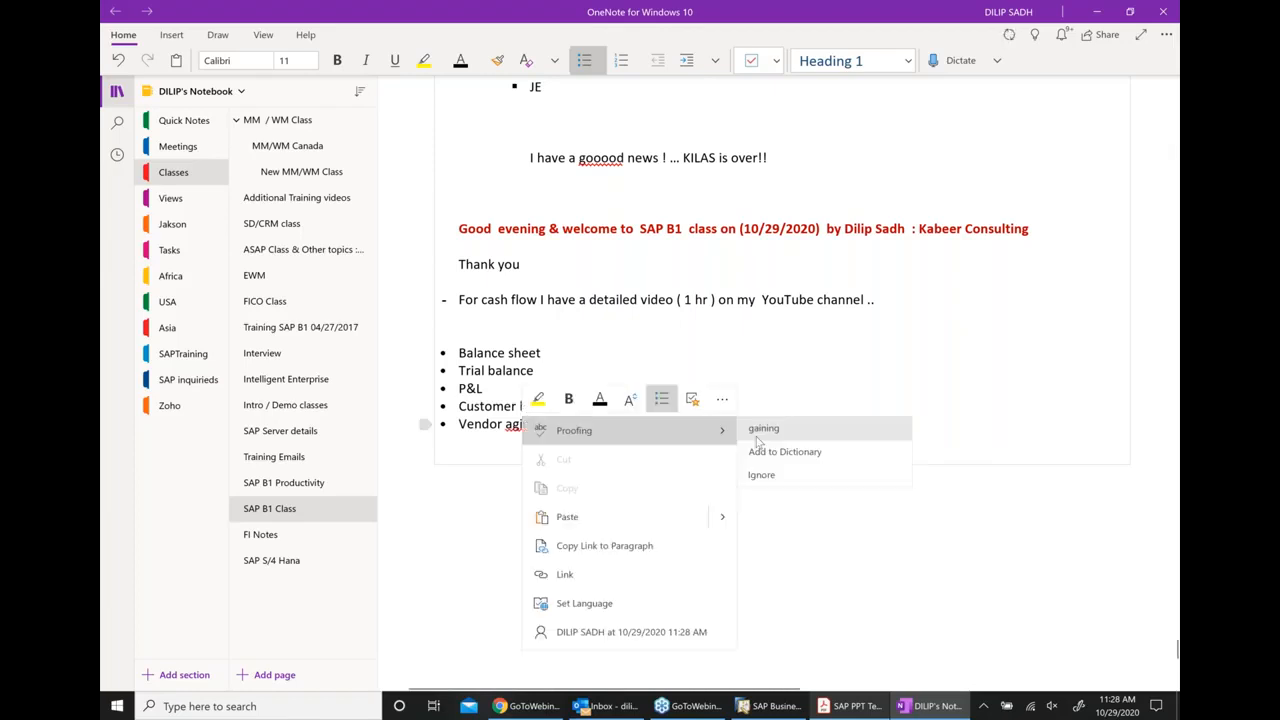
click(757, 438)
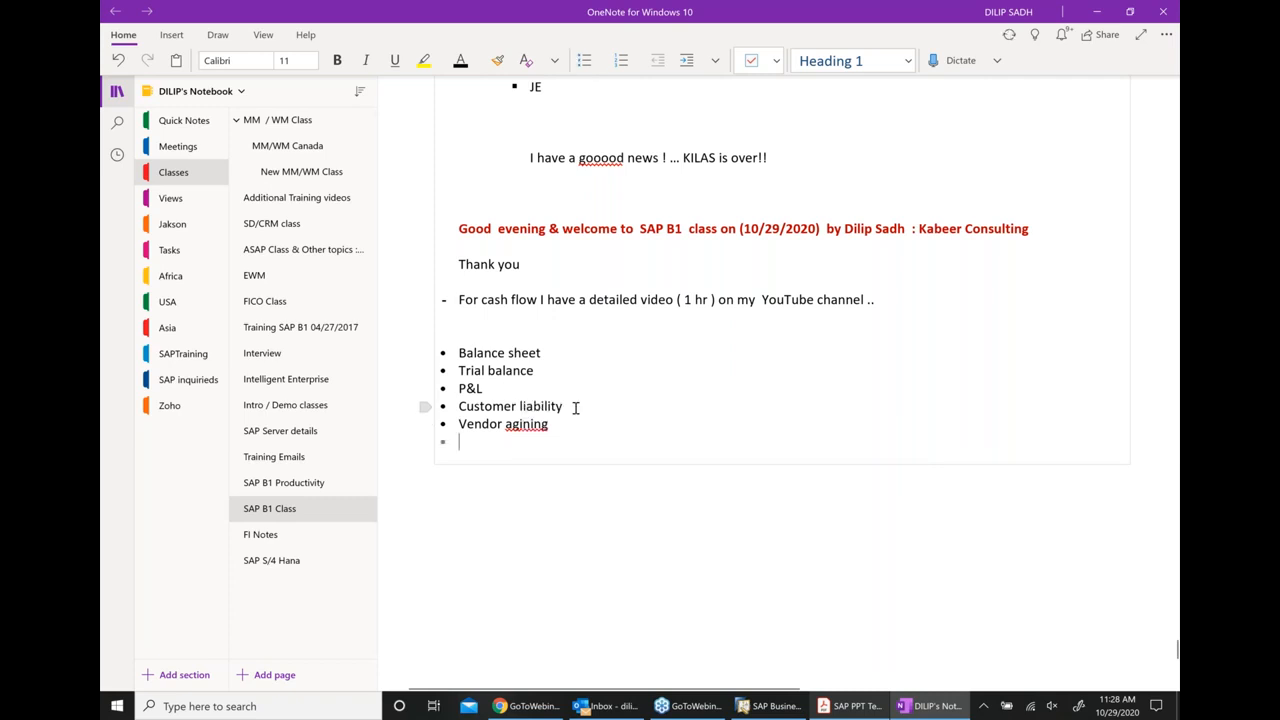
double_click(575, 407)
text(l)
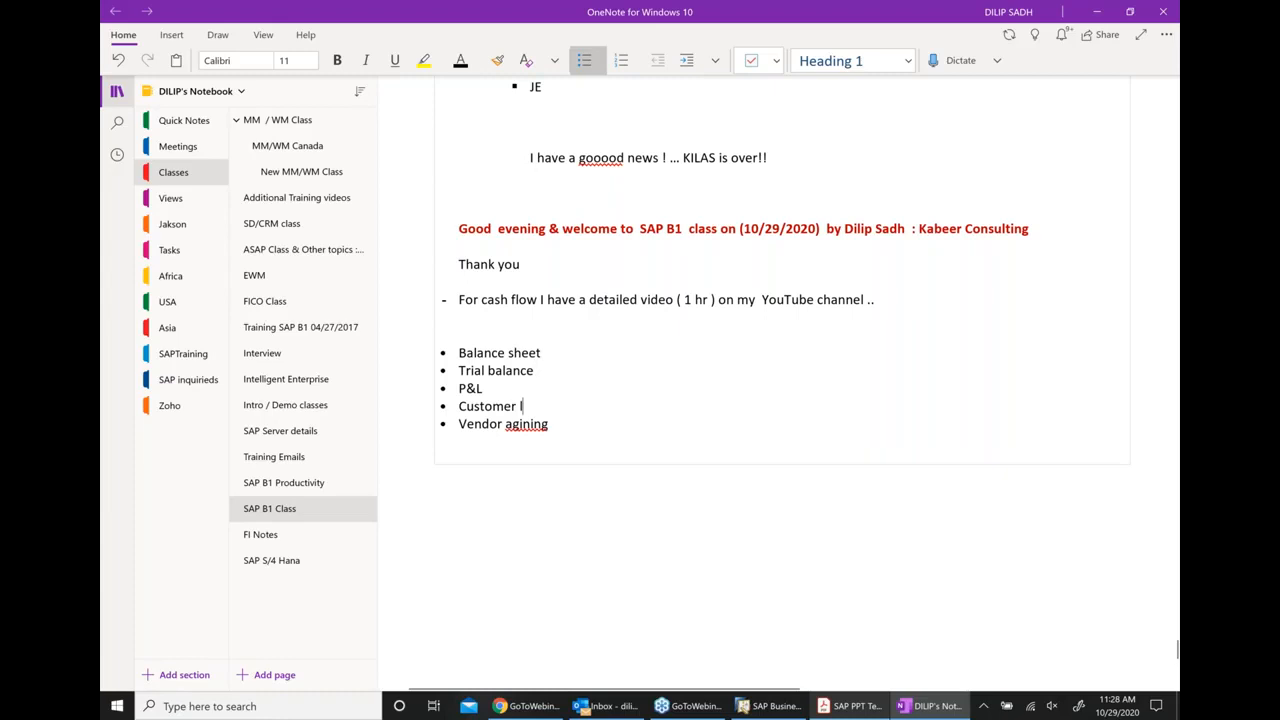
text(aging)
click(548, 424)
key(BackSpace)
key(BackSpace)
key(BackSpace)
key(BackSpace)
text(ng)
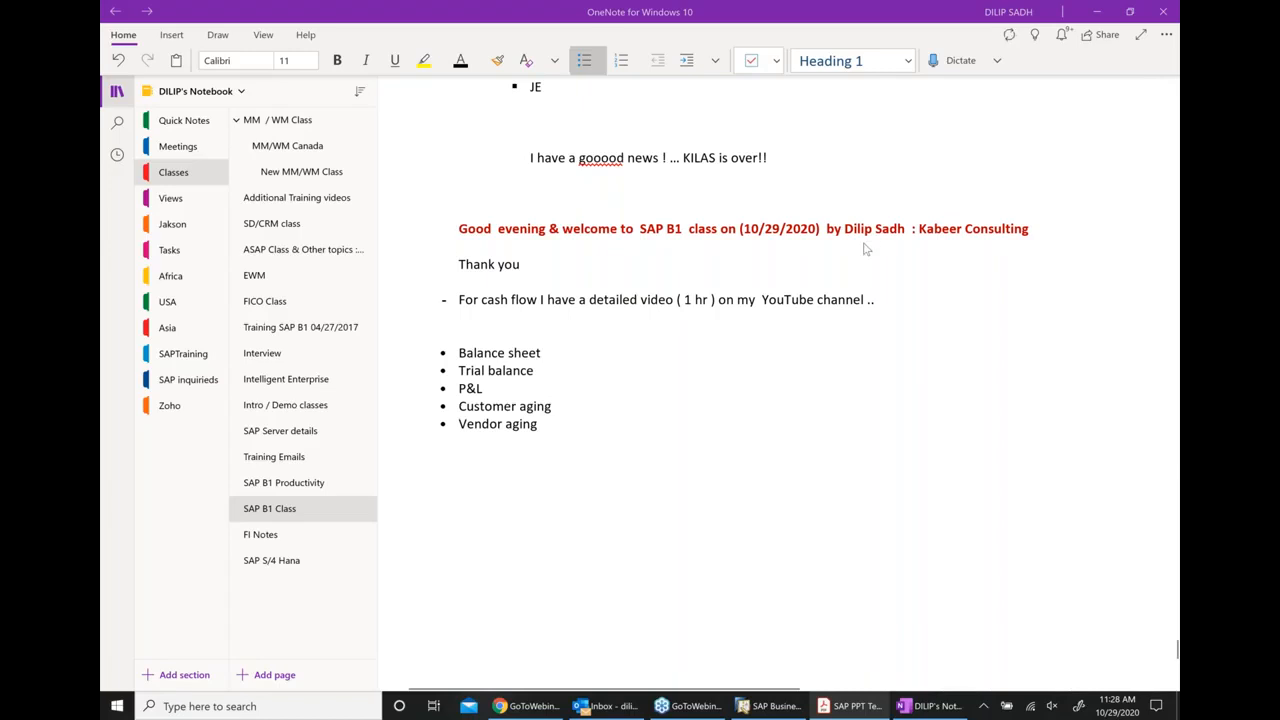
Bold the cash flow note from "cash flow" through "YouTube channel"
click(567, 424)
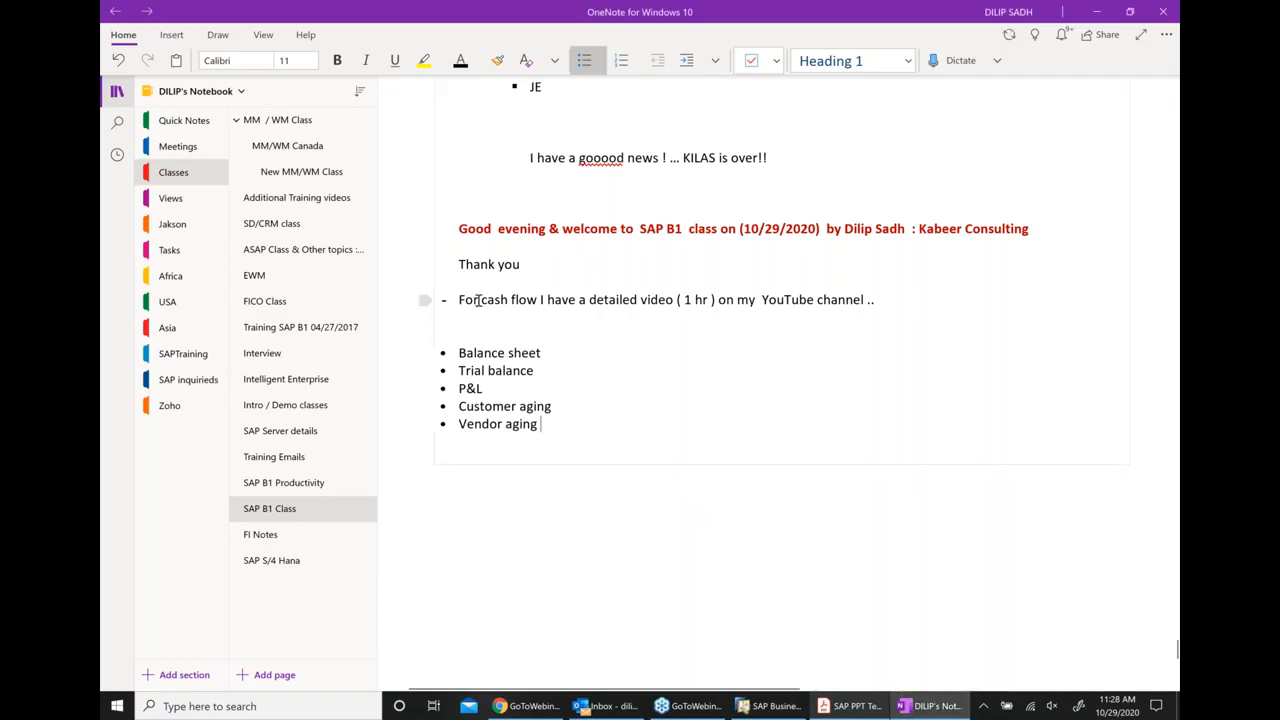
drag(478, 299, 902, 293)
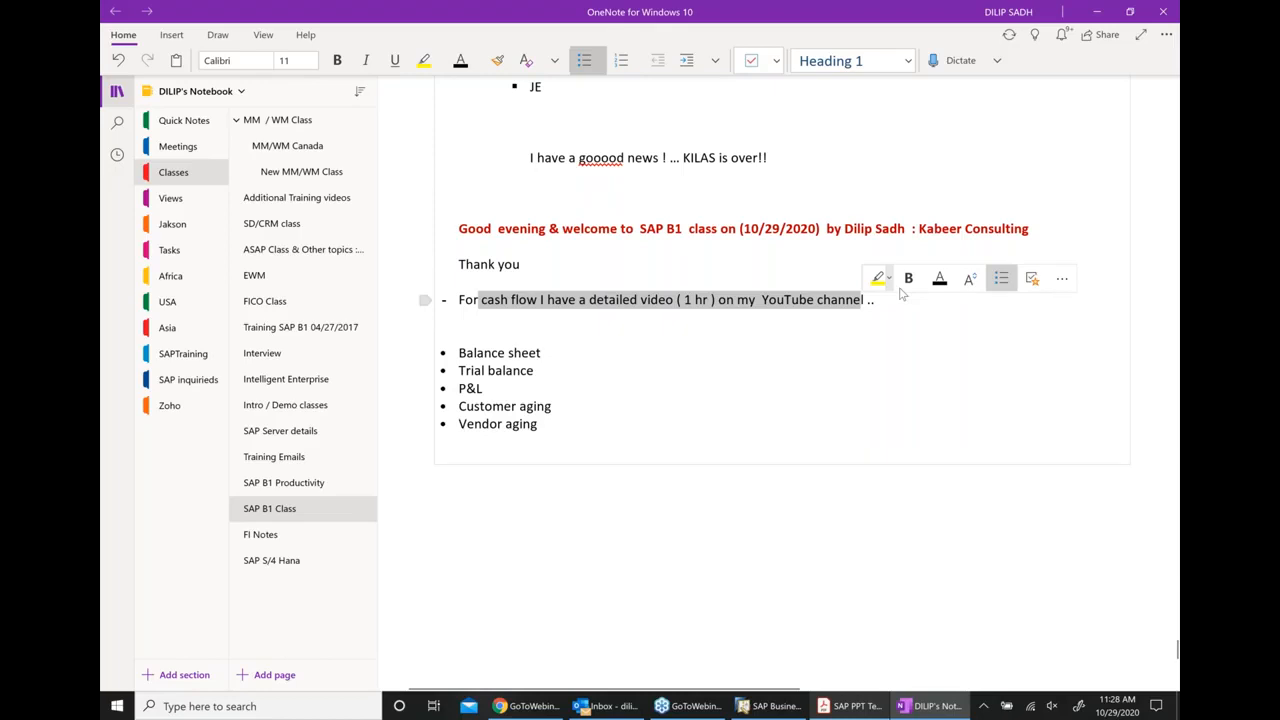
click(908, 278)
End the bullet list after "Vendor aging" and add the closing line "Thank you and we will talk tomorrow thanks." a few lines below
click(810, 429)
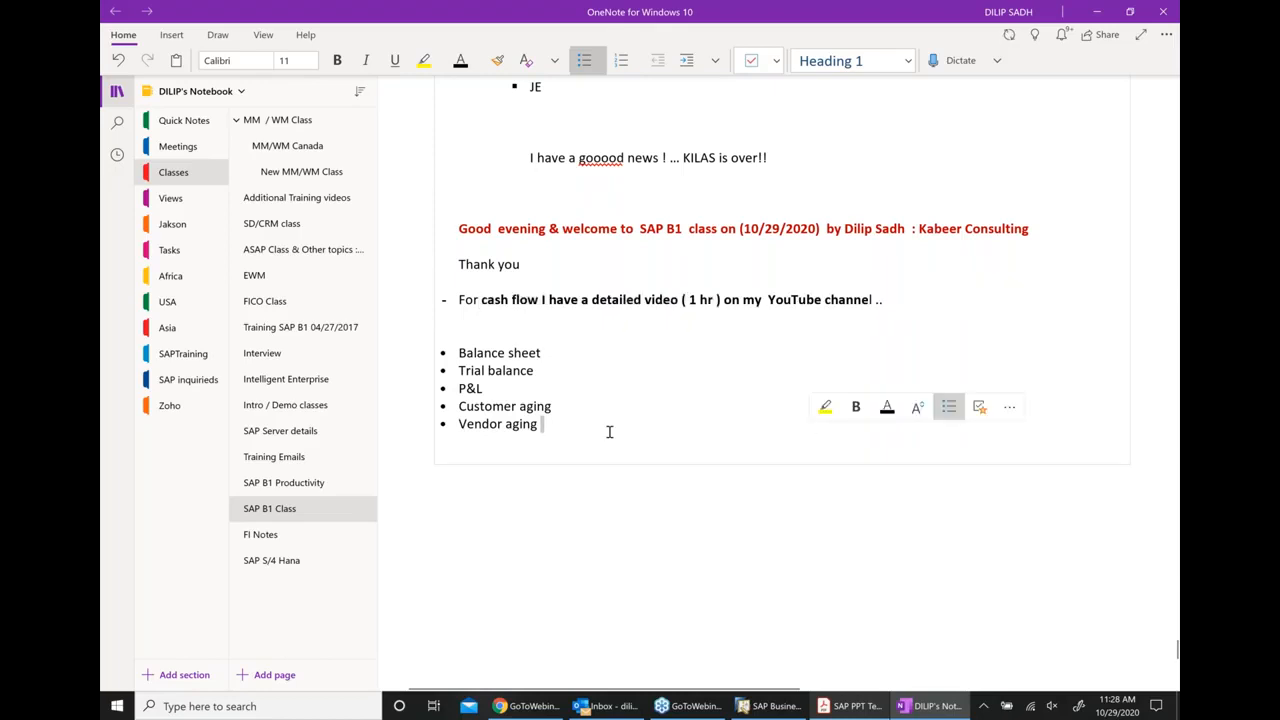
key(Return)
key(Return)
key(Return)
key(Return)
text(thank you and we will t)
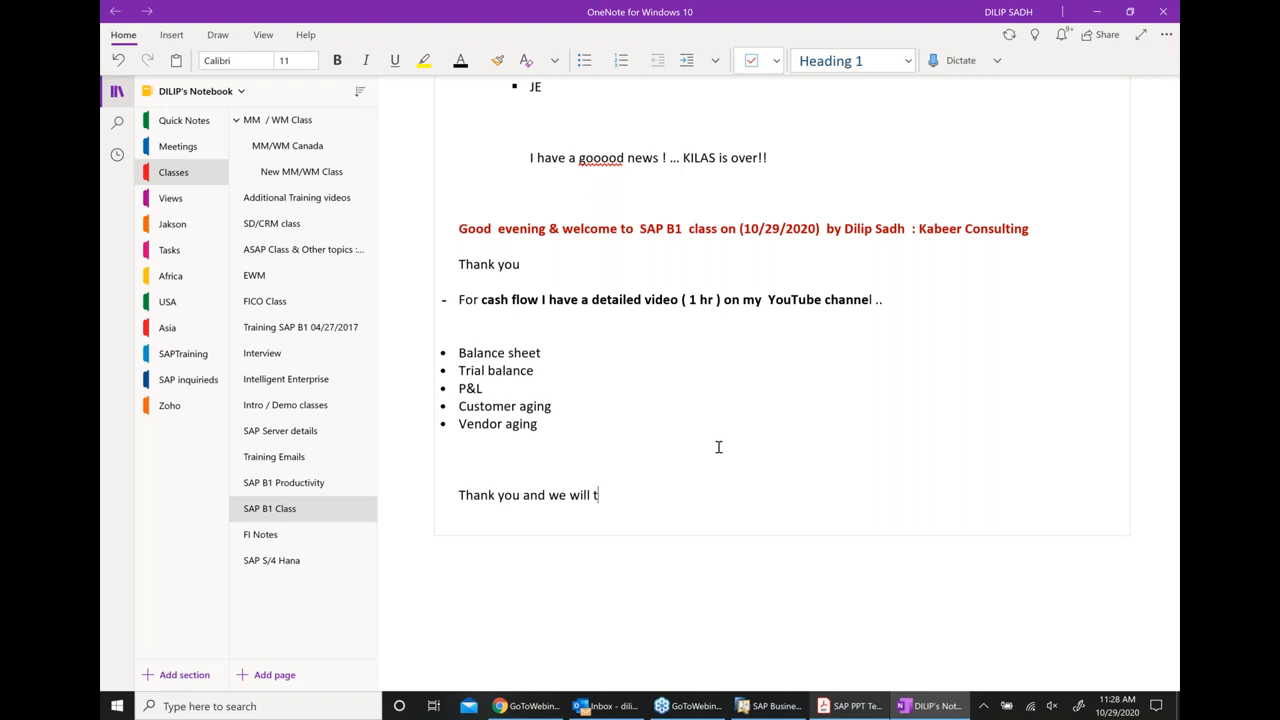
text(alk tomoro thanks.)
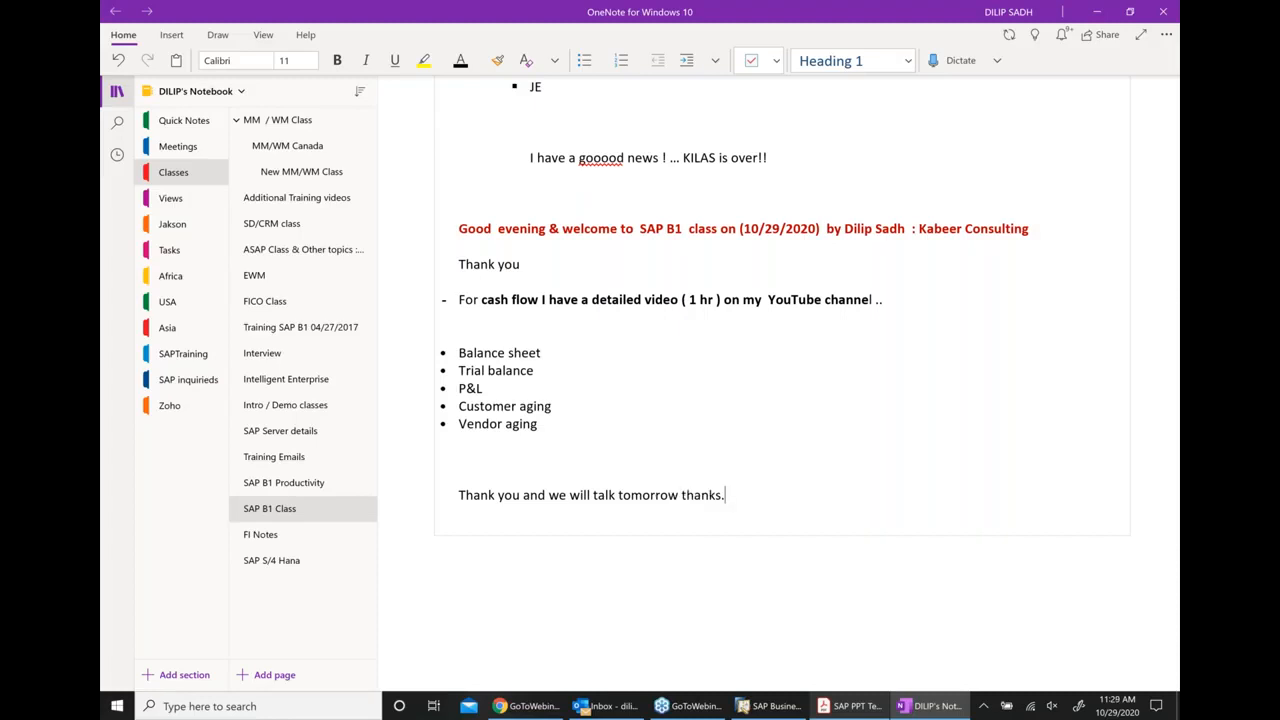